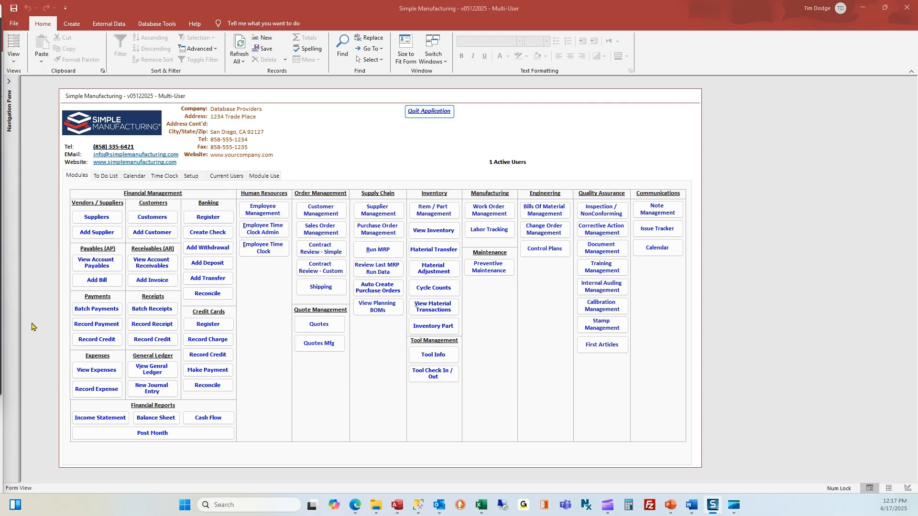
- Switch the main menu to the Setup tab, showing company info, inspection and calibration setup options
left_click(196, 178)
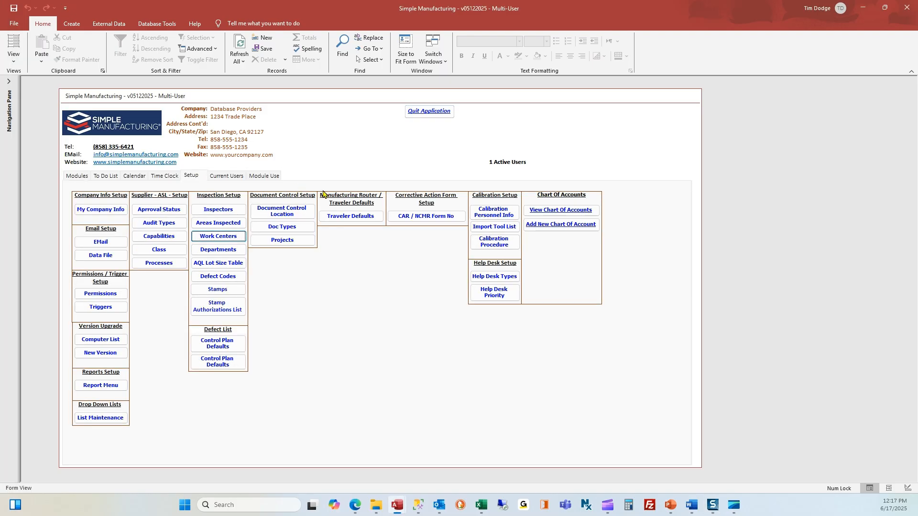
left_click(290, 212)
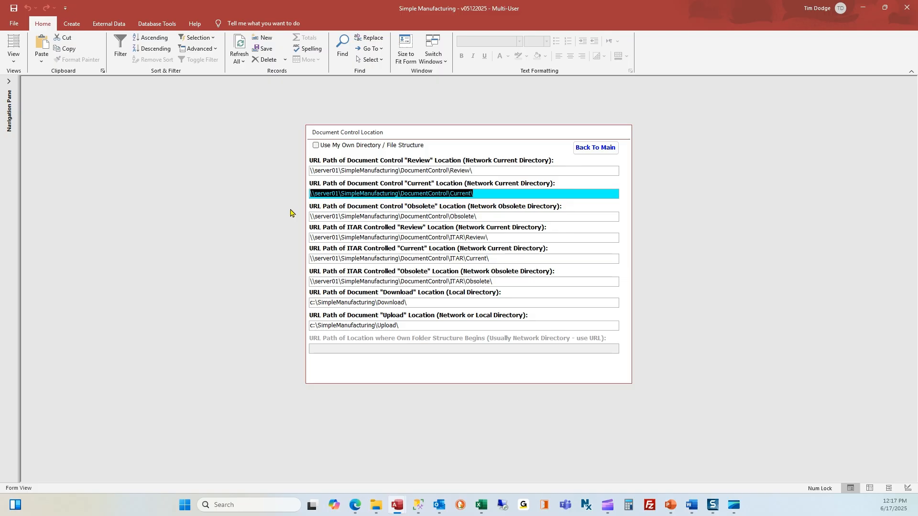
left_click(481, 172)
left_click(485, 193)
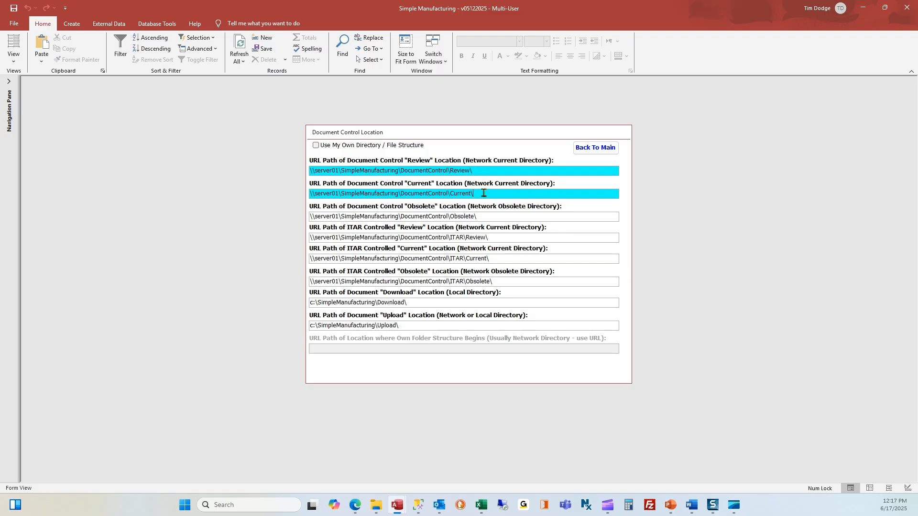
left_click(486, 217)
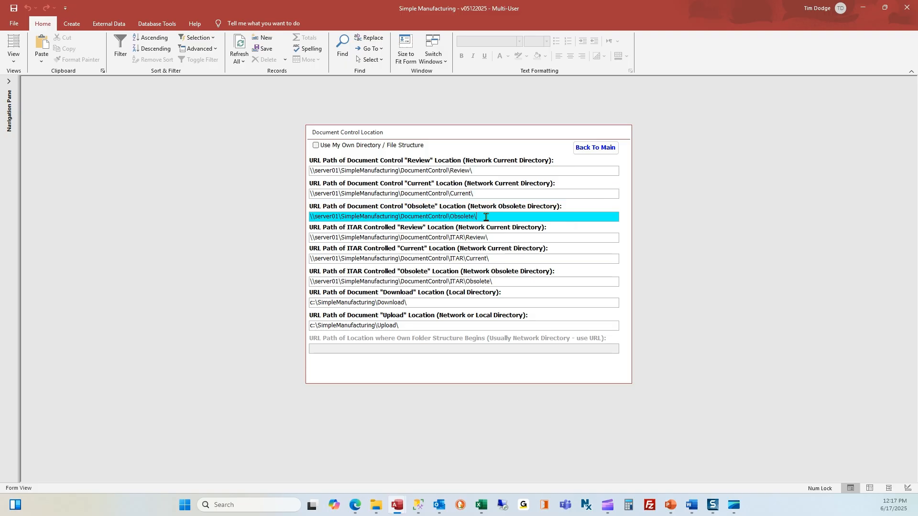
left_click(478, 170)
left_click(483, 194)
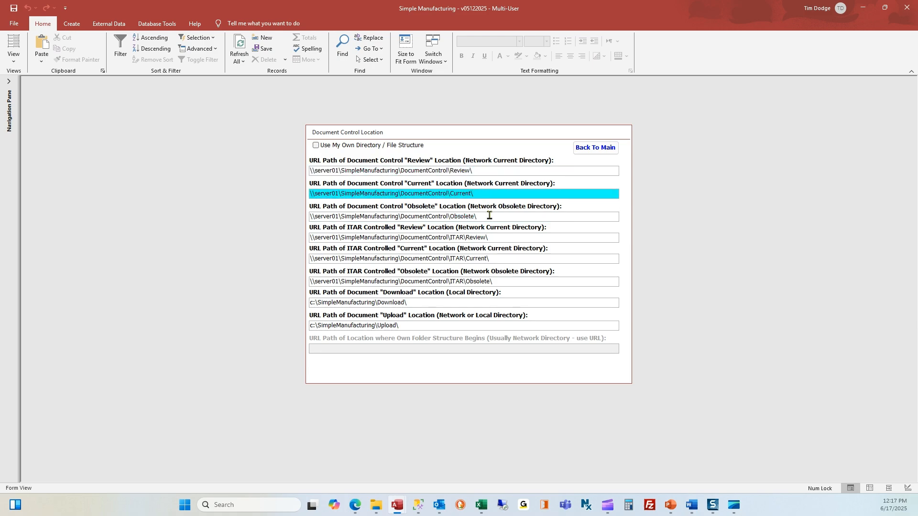
left_click(489, 216)
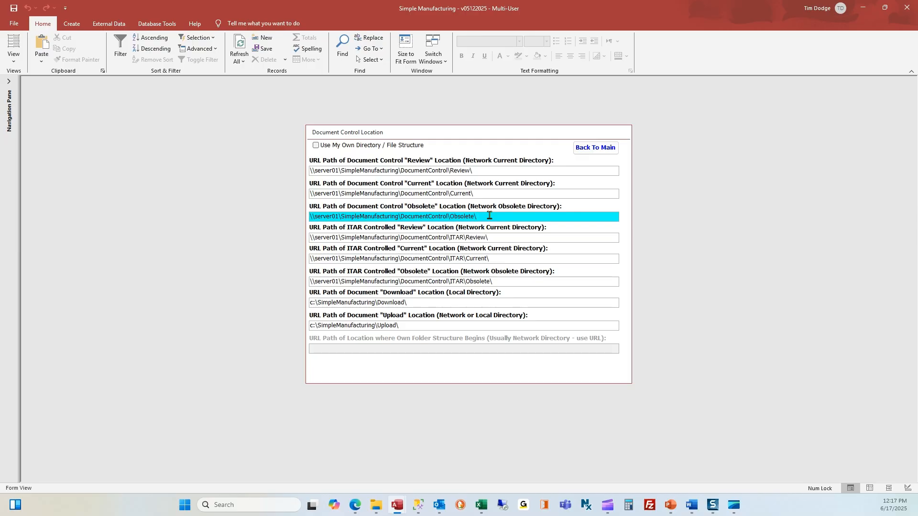
left_click(493, 239)
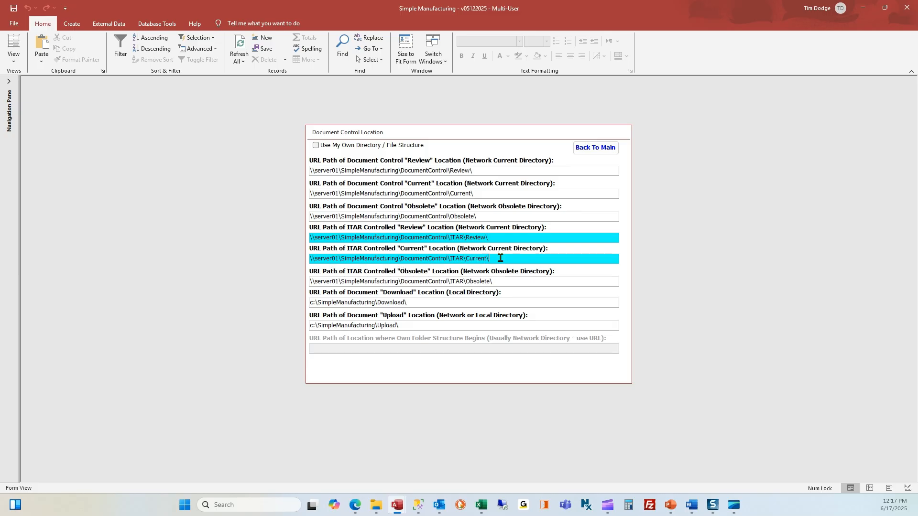
left_click(502, 258)
left_click(507, 280)
left_click(500, 236)
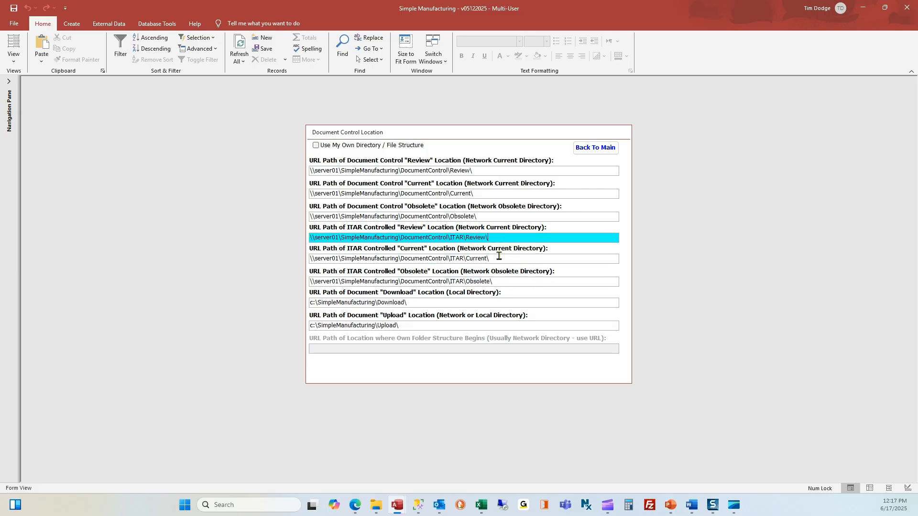
left_click(499, 259)
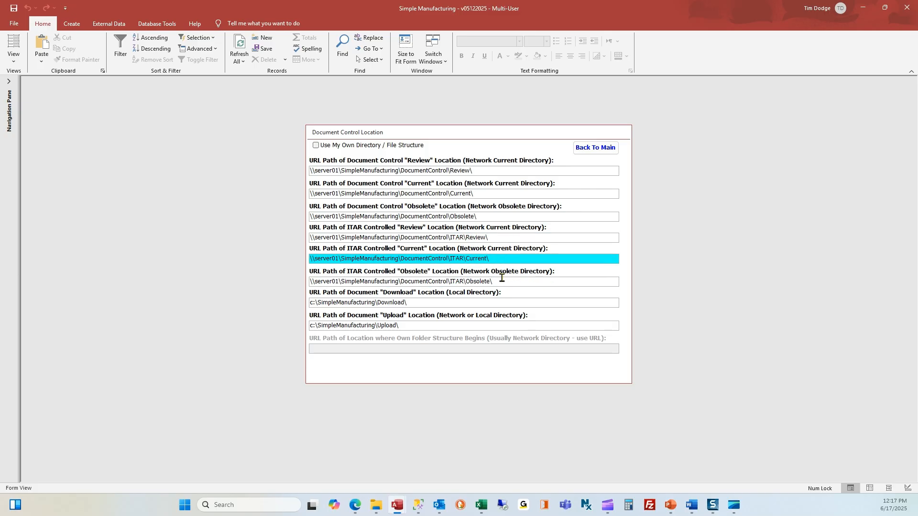
left_click(502, 281)
left_click(589, 149)
left_click(281, 172)
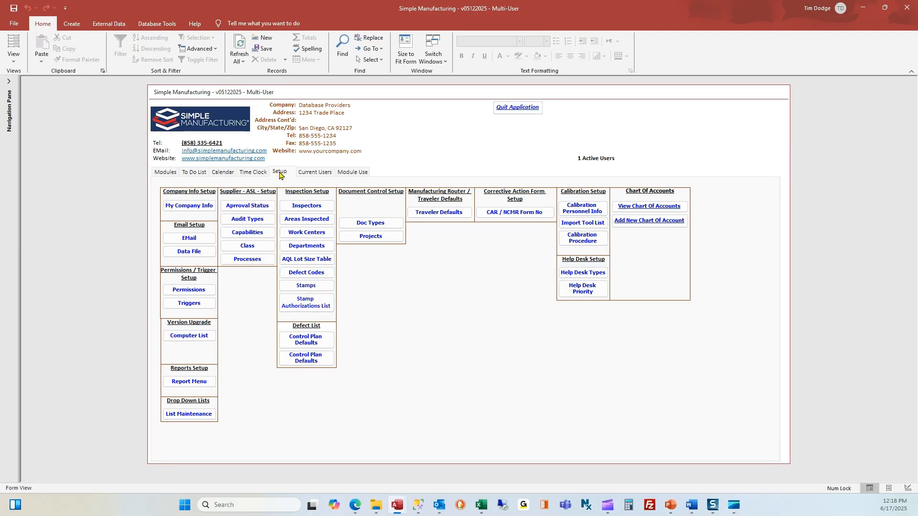
left_click(381, 224)
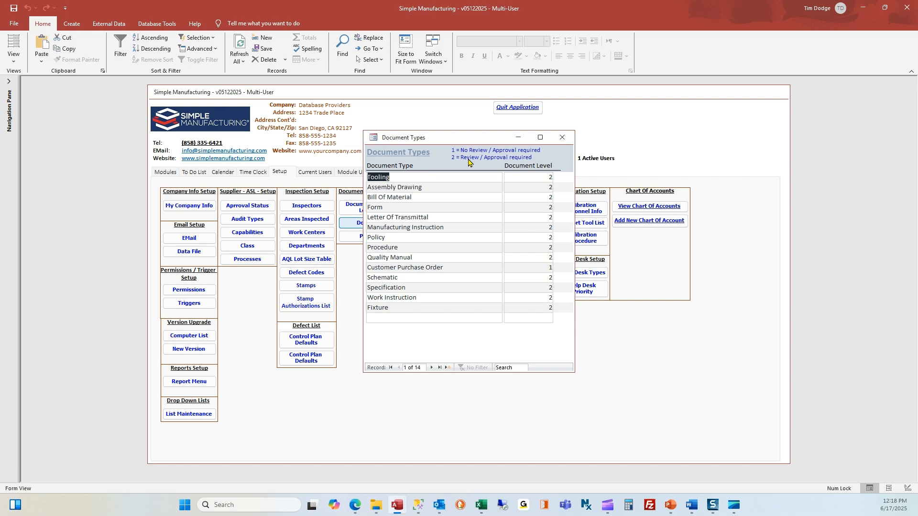
left_click_drag(443, 267, 365, 269)
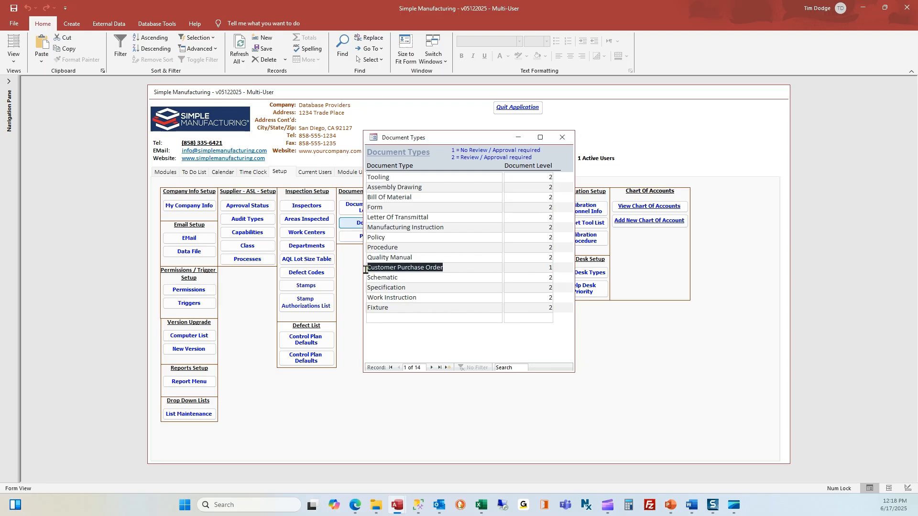
left_click_drag(544, 266, 560, 267)
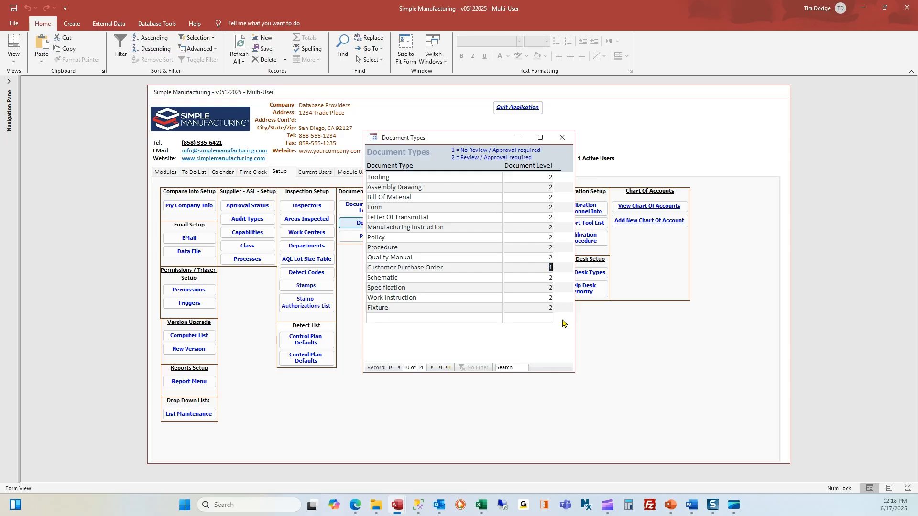
left_click(412, 247)
double_click(382, 248)
left_click_drag(433, 295, 348, 295)
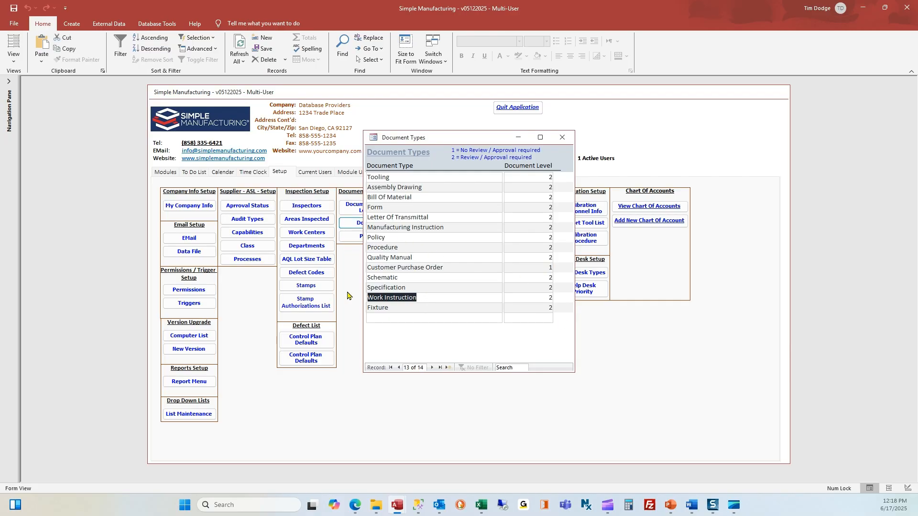
double_click(389, 208)
double_click(550, 207)
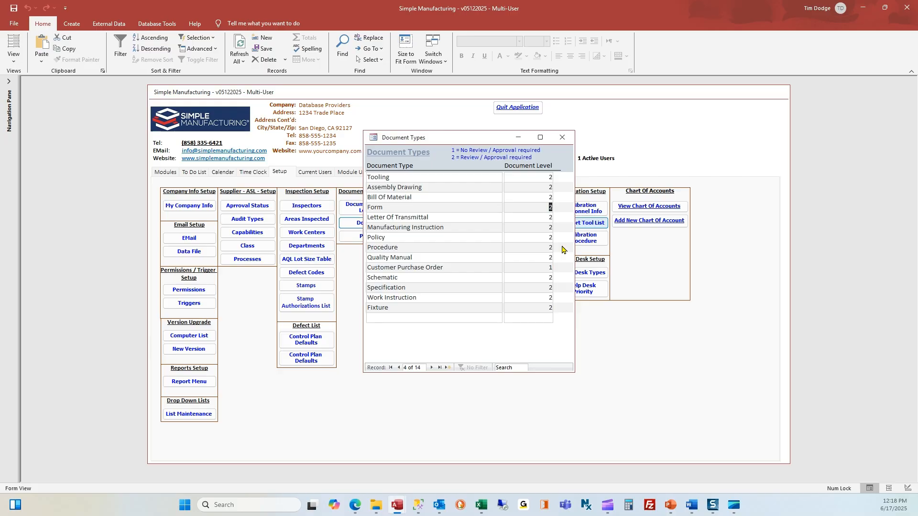
left_click(562, 137)
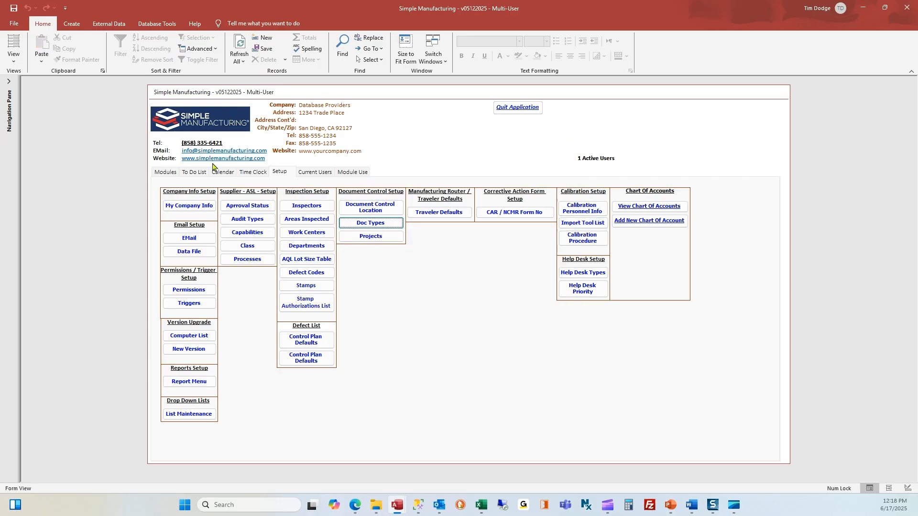
- Open Document Management and filter the library to Form documents
left_click(165, 173)
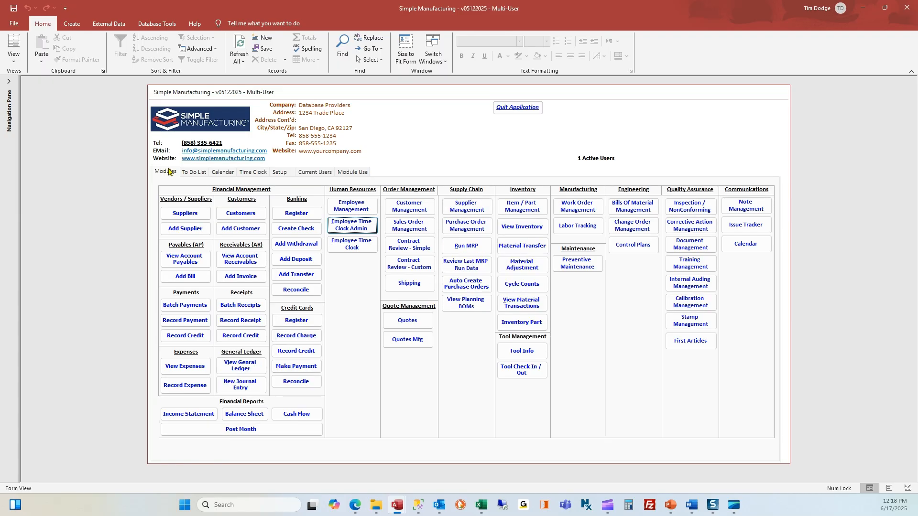
left_click(688, 243)
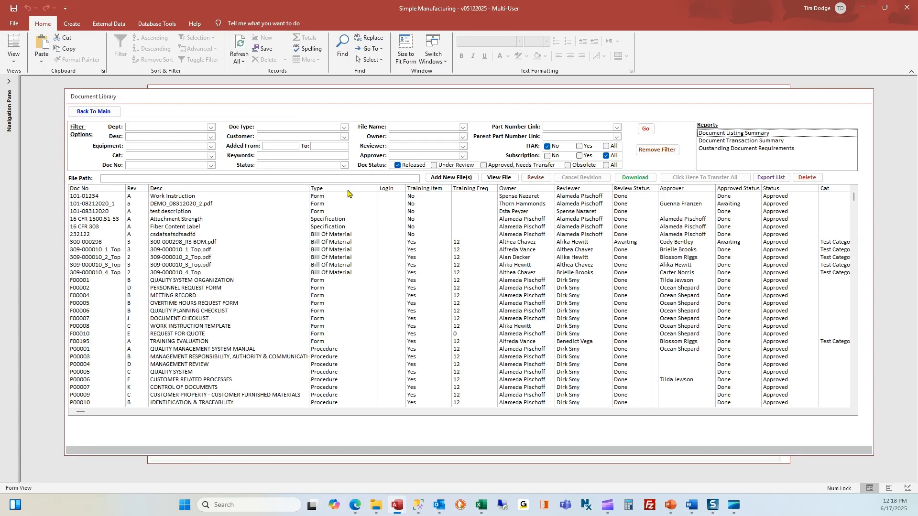
left_click(345, 127)
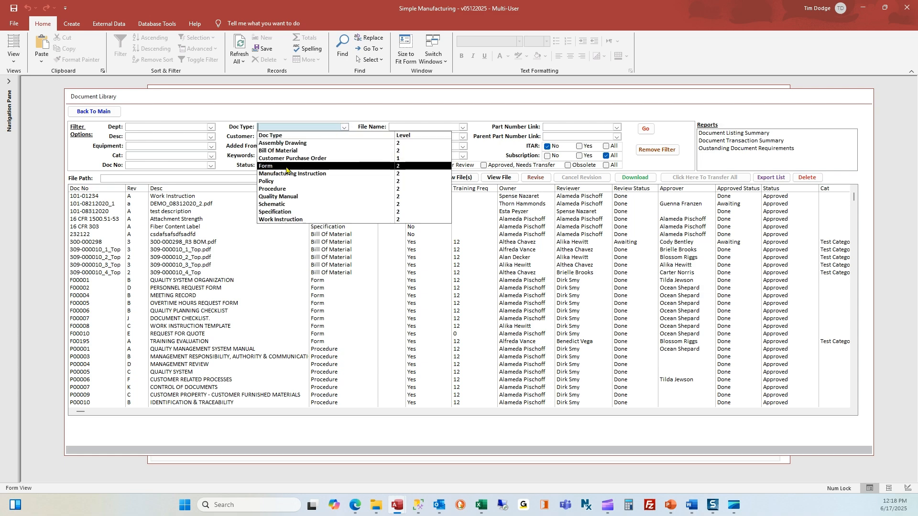
left_click(286, 167)
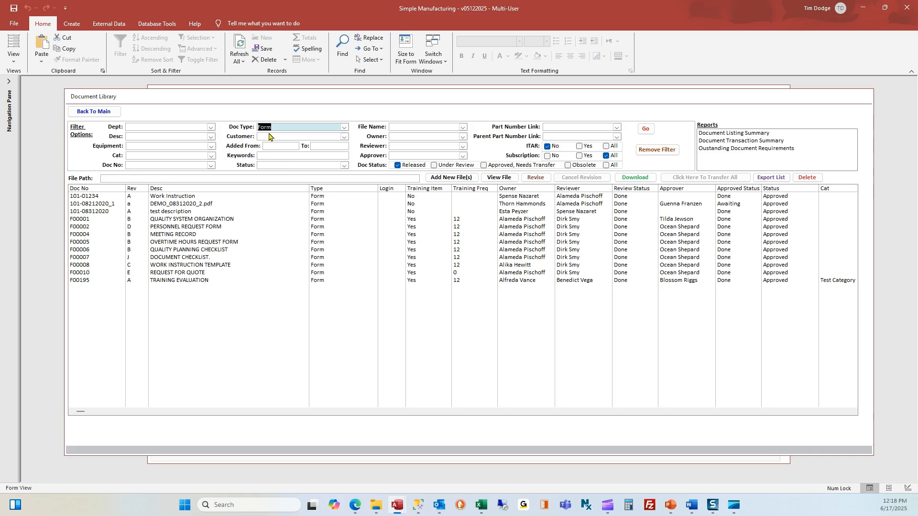
left_click(170, 127)
left_click(171, 136)
left_click(172, 146)
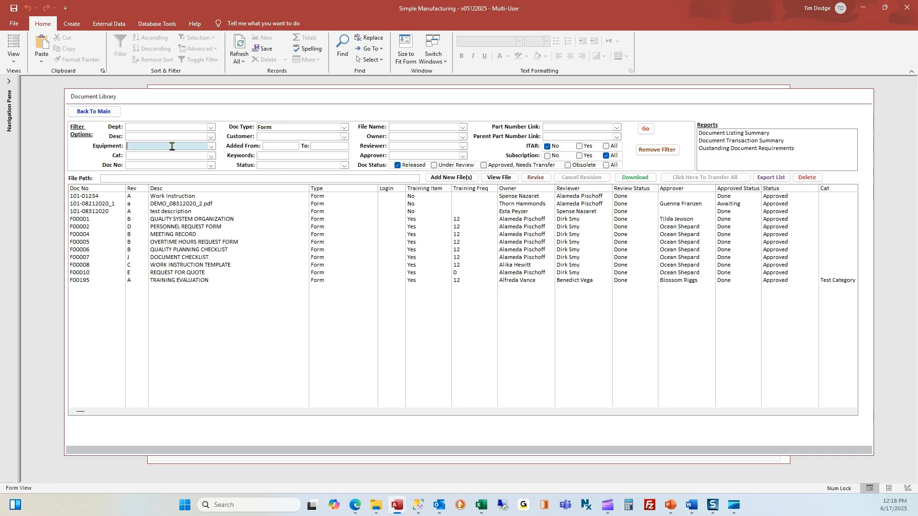
left_click(173, 155)
left_click(431, 127)
- Select the F00008 work instruction template and view its file in Word
left_click(338, 236)
left_click(331, 257)
left_click(332, 266)
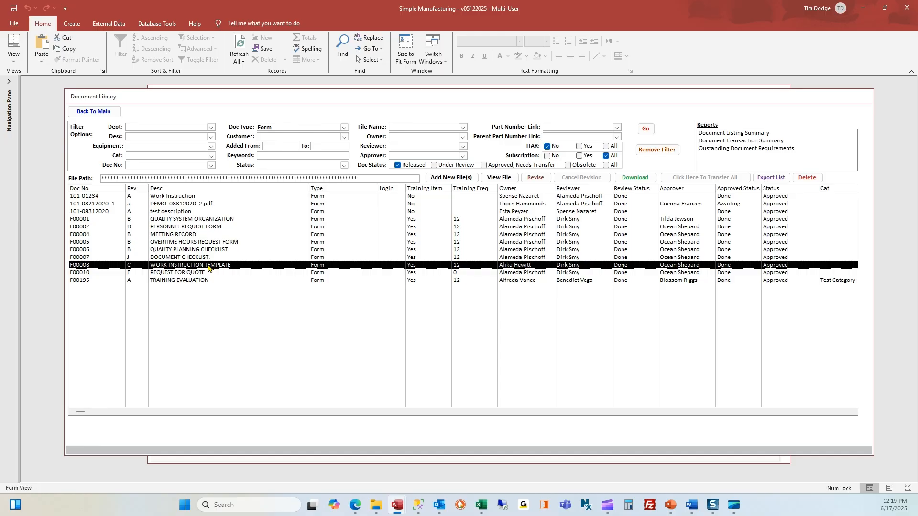
left_click(499, 178)
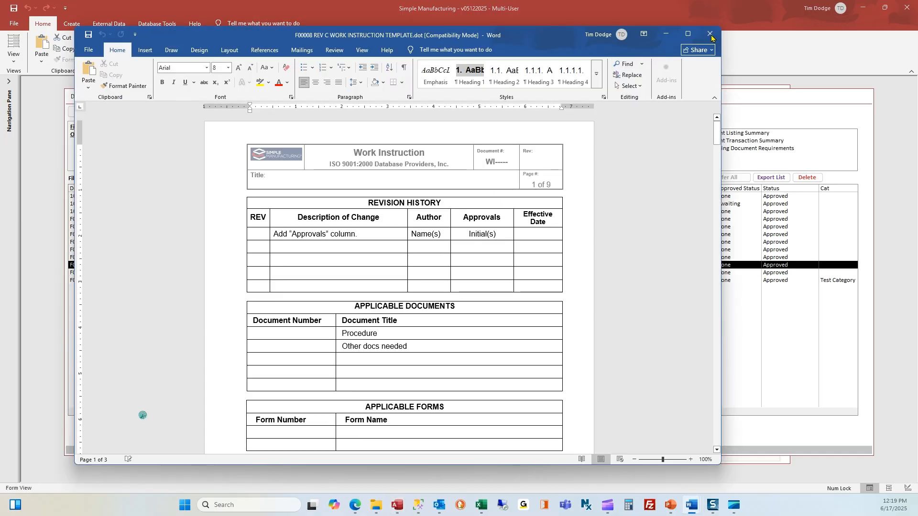
- Download F00008 to the local Download folder, then open its document control record
left_click(710, 35)
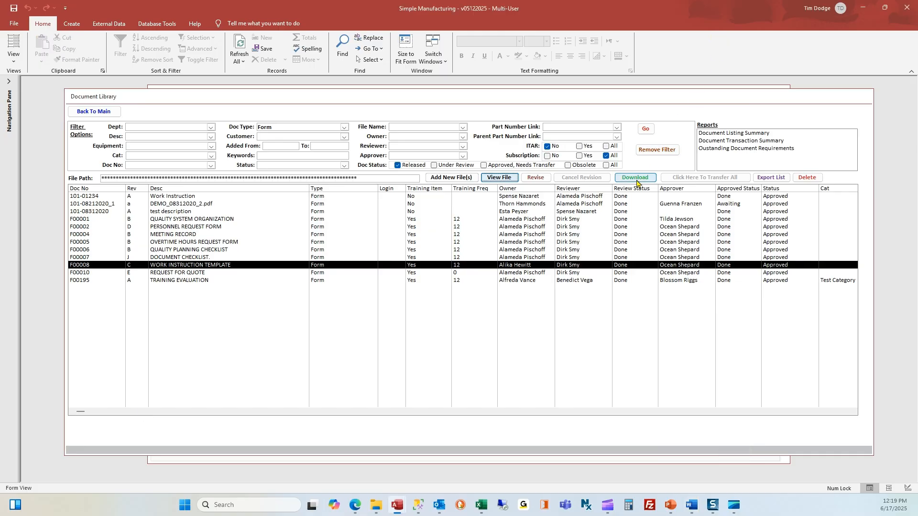
left_click(570, 269)
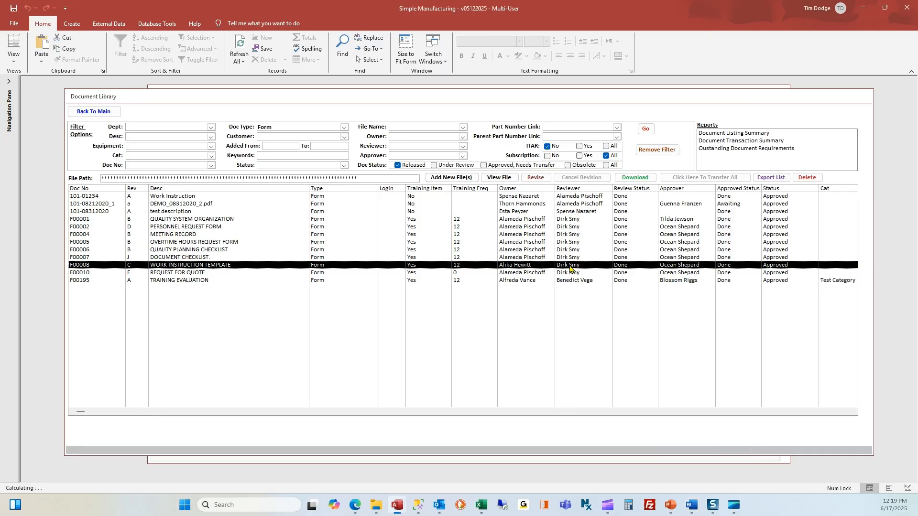
left_click(632, 179)
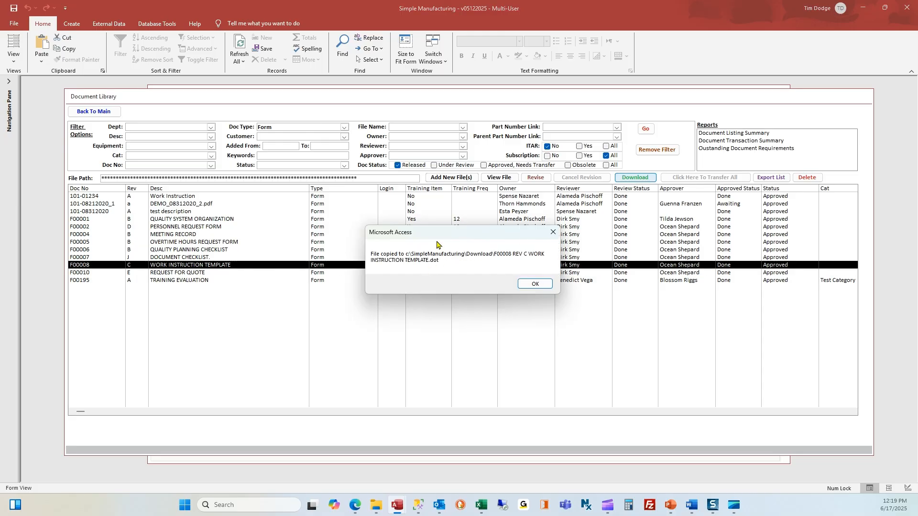
left_click(534, 284)
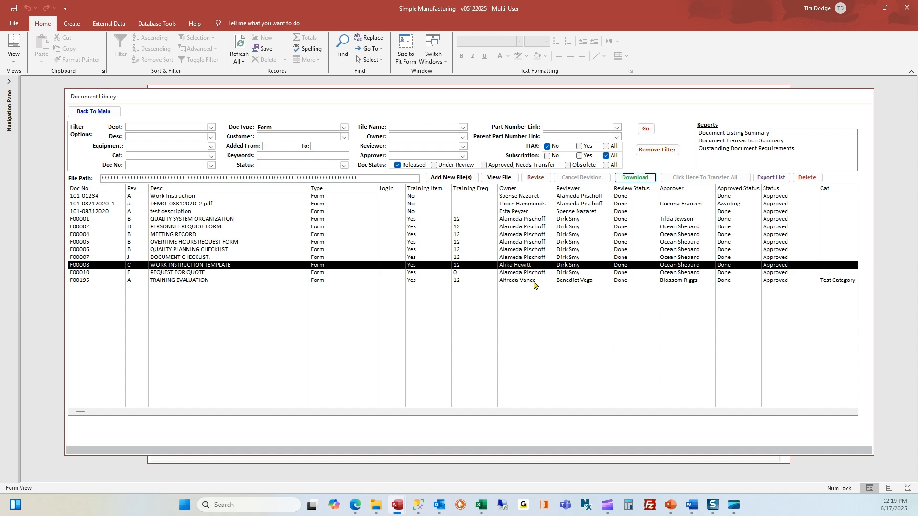
double_click(234, 268)
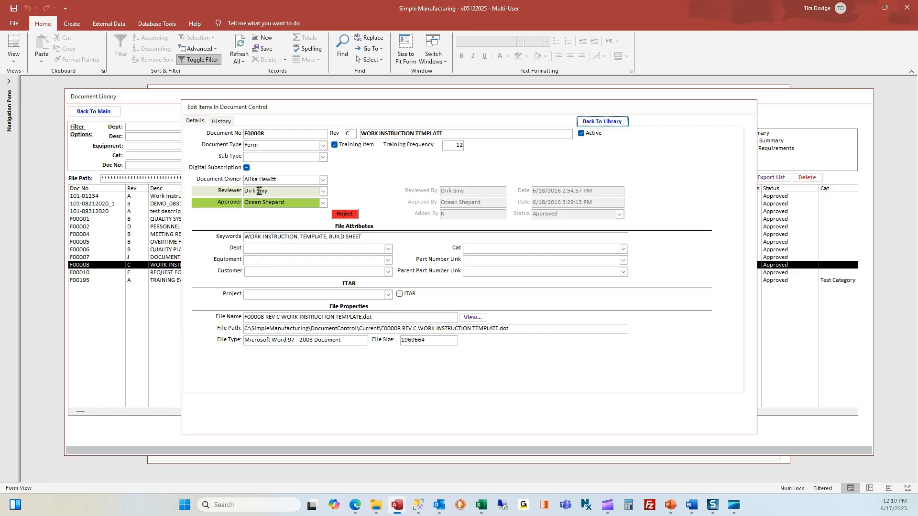
double_click(274, 133)
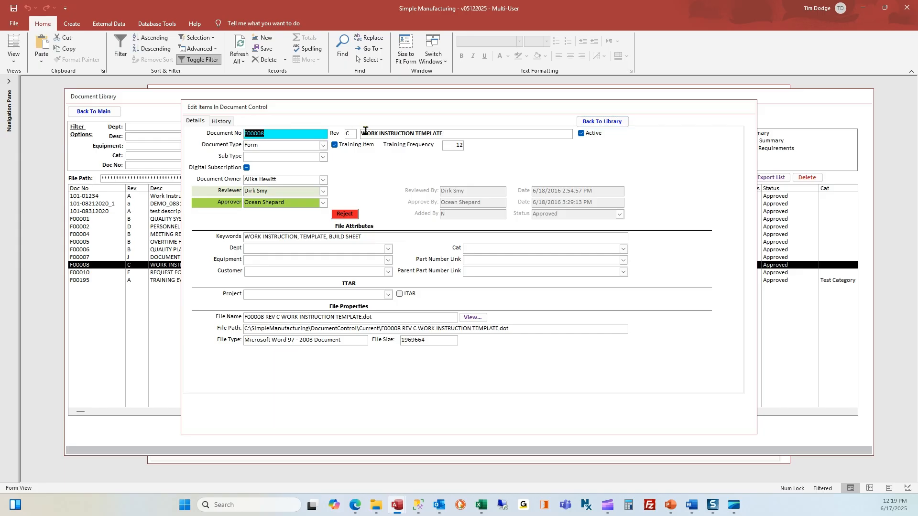
double_click(343, 134)
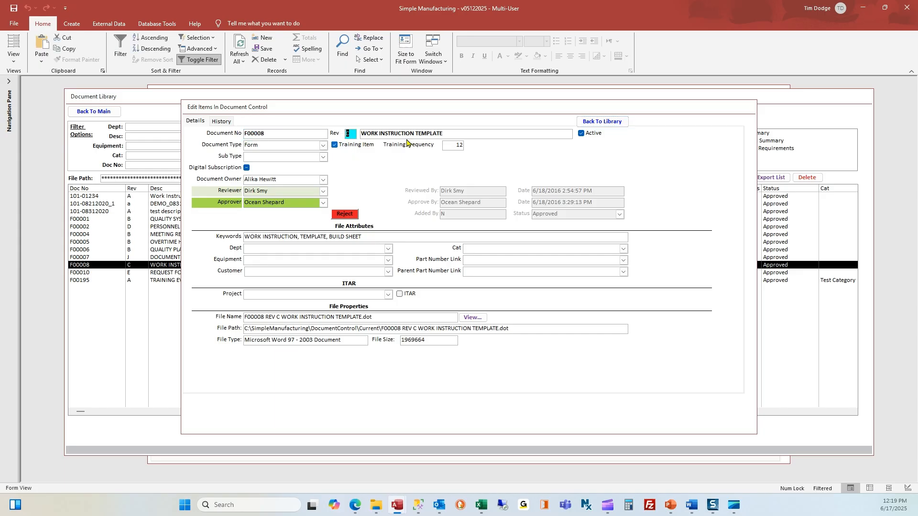
key("Tab")
double_click(268, 144)
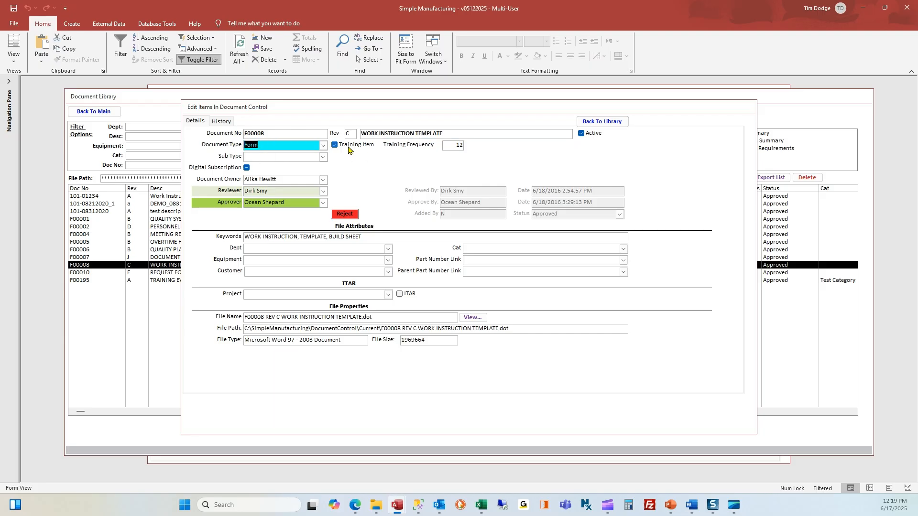
double_click(452, 145)
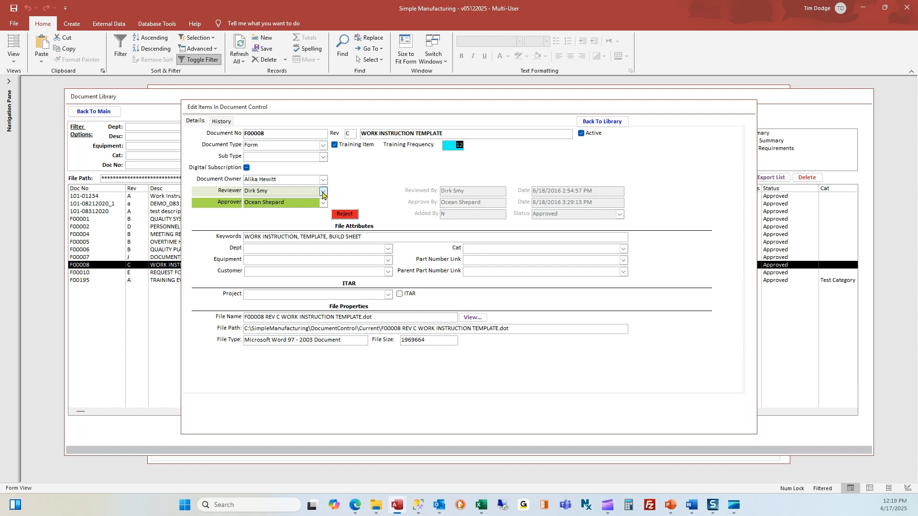
left_click_drag(282, 180, 239, 181)
left_click(283, 181)
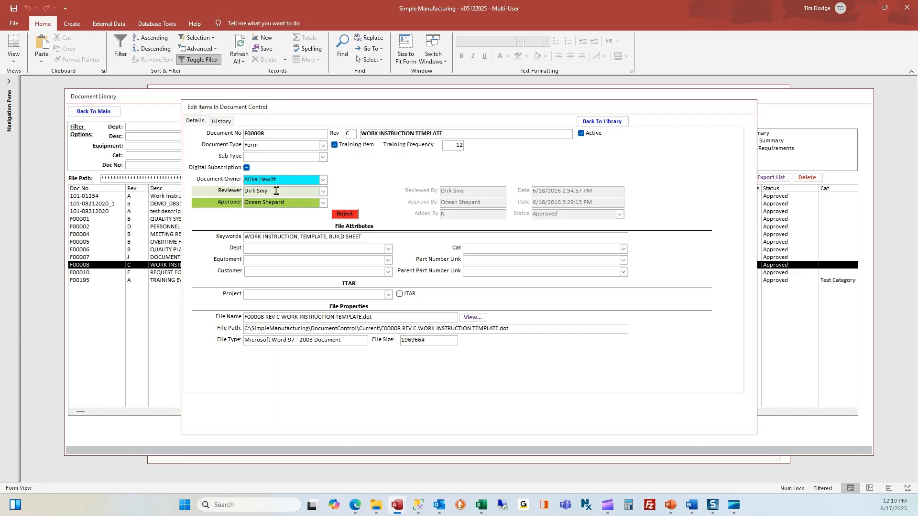
left_click(276, 190)
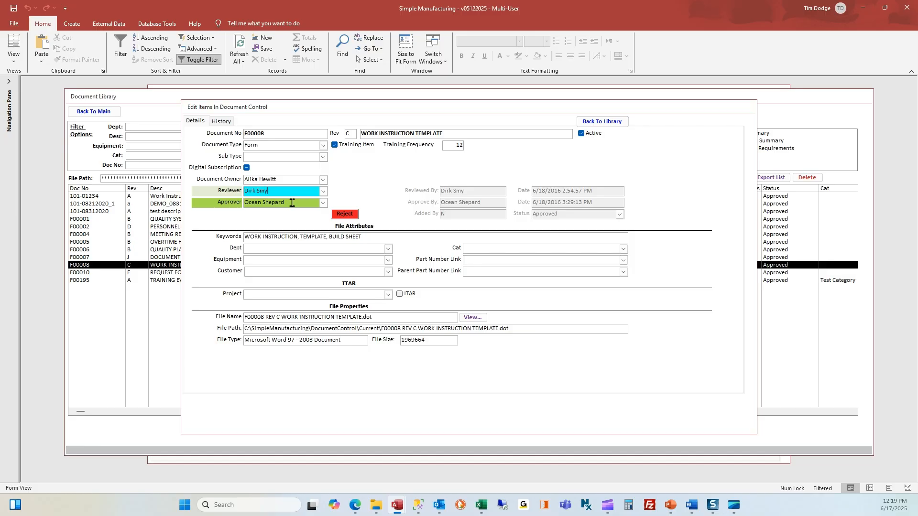
left_click(292, 203)
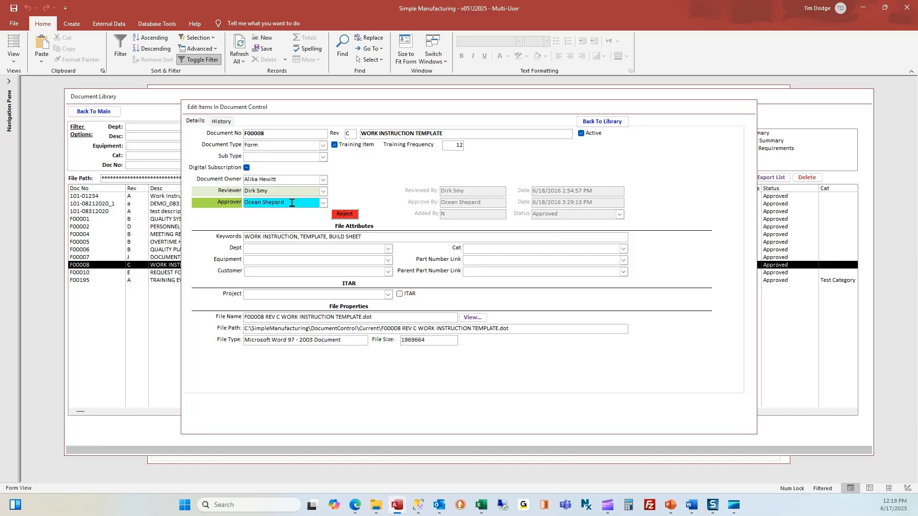
left_click(287, 191)
left_click(292, 203)
left_click(287, 191)
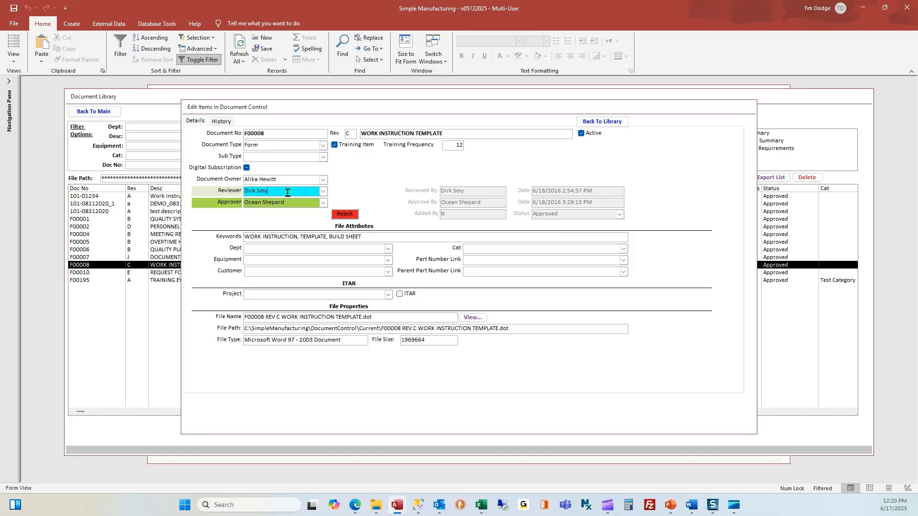
left_click(291, 203)
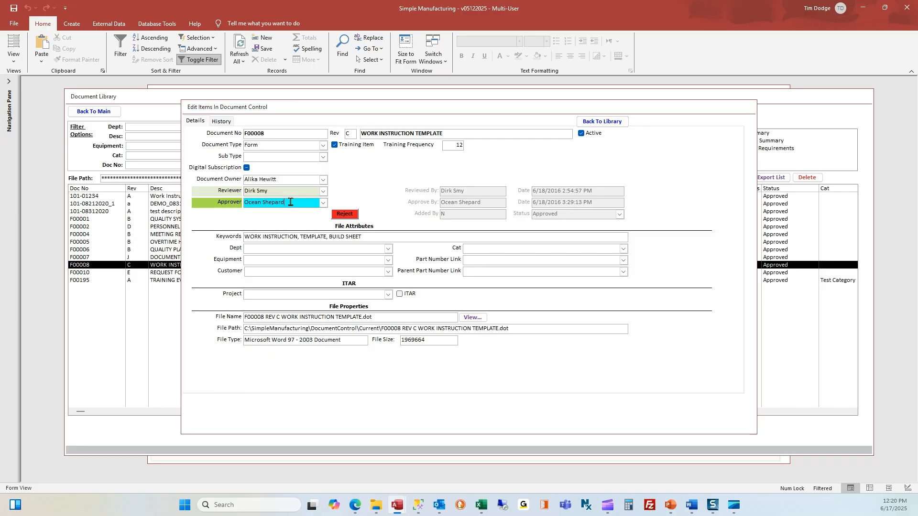
left_click(375, 237)
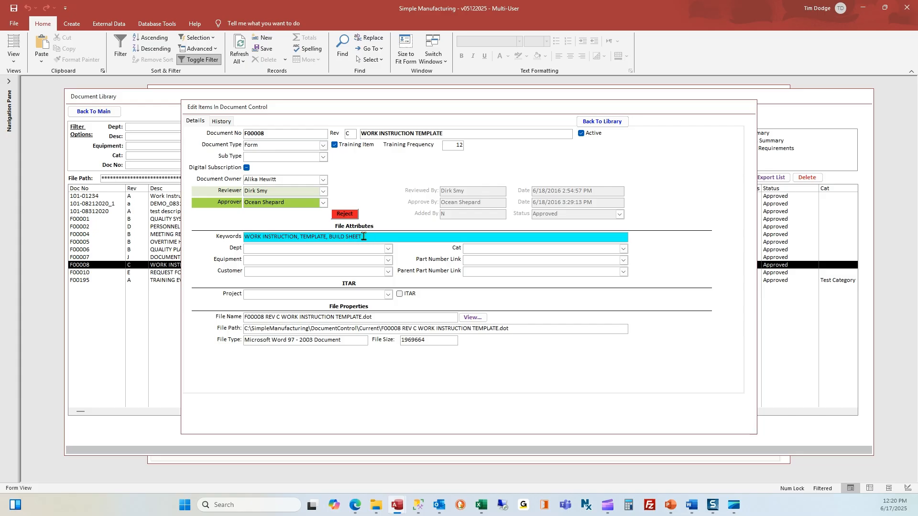
left_click_drag(370, 237, 220, 239)
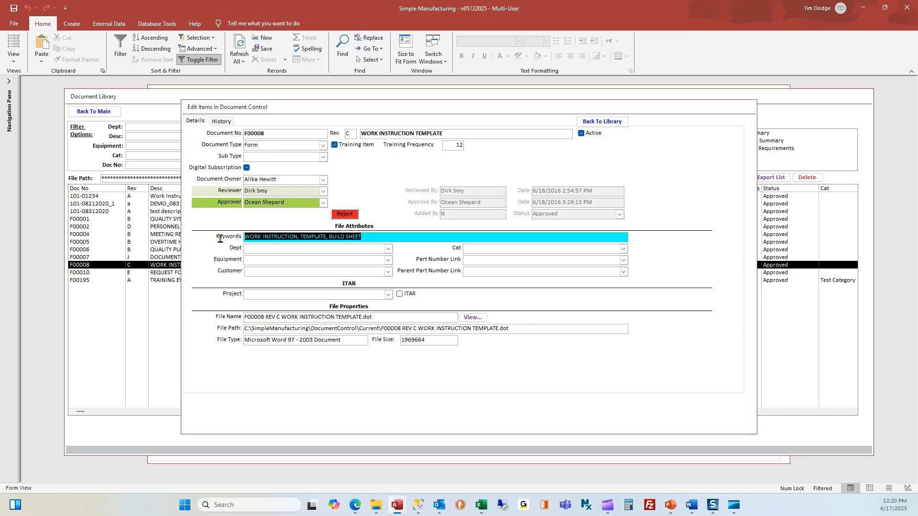
left_click(370, 238)
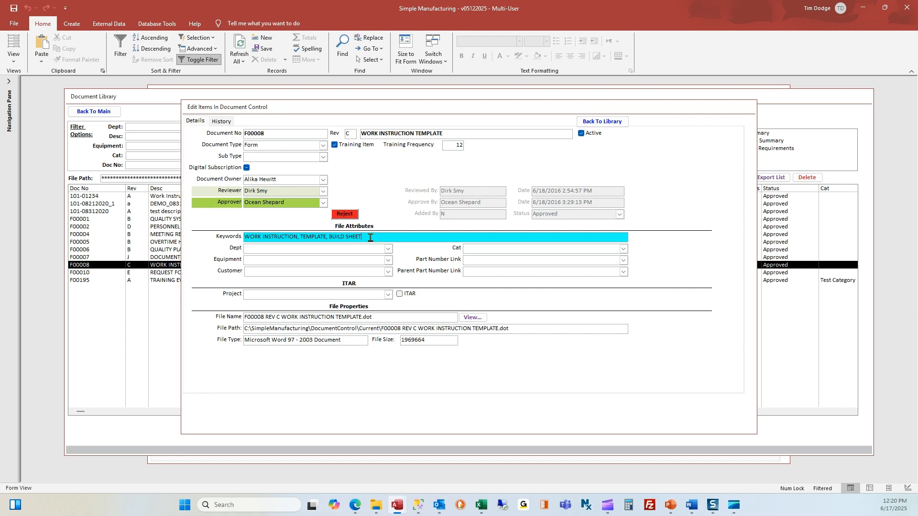
left_click_drag(340, 113, 326, 181)
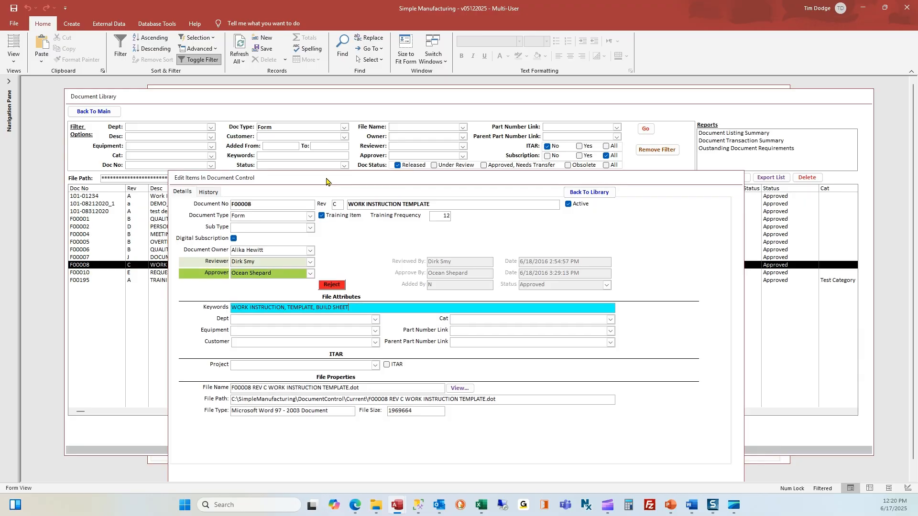
left_click_drag(349, 307, 251, 308)
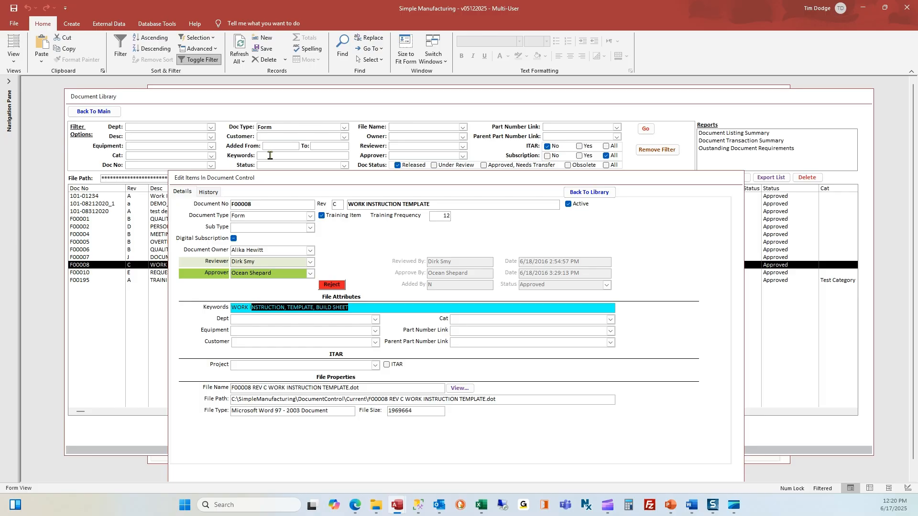
left_click(282, 321)
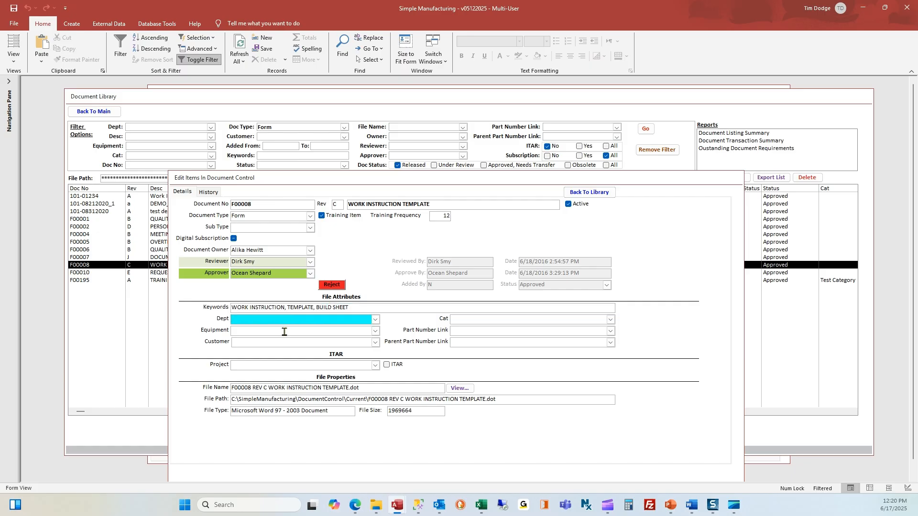
left_click(284, 332)
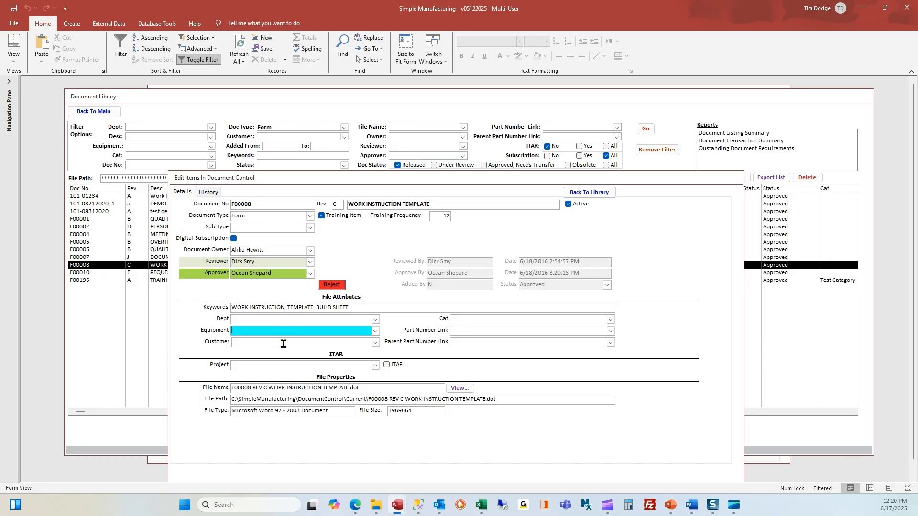
left_click(283, 344)
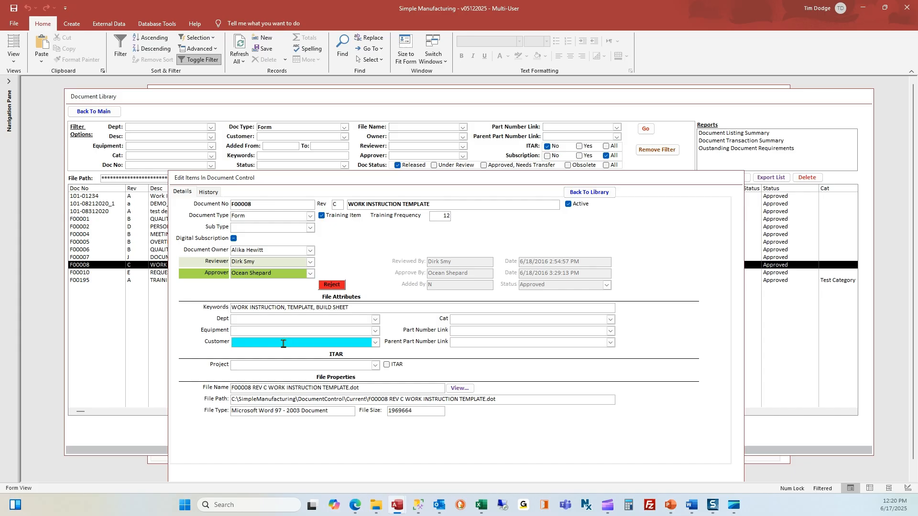
left_click(481, 332)
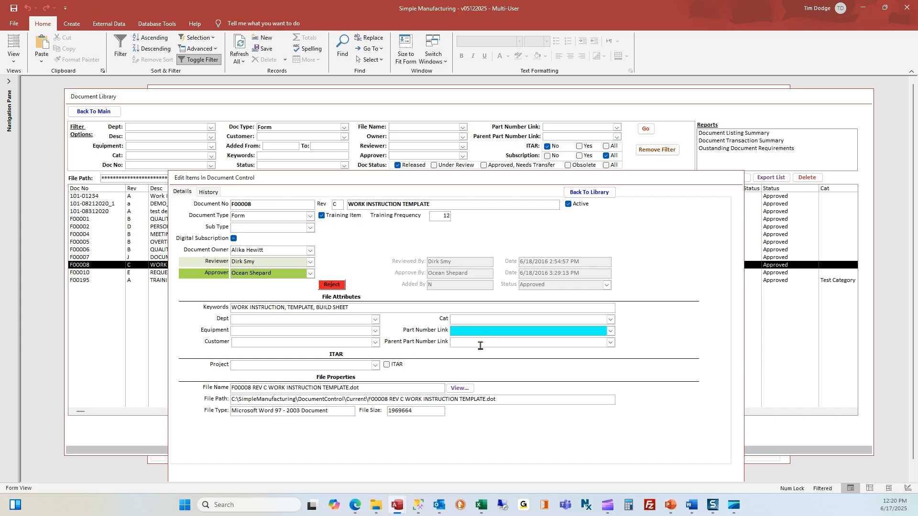
left_click(477, 343)
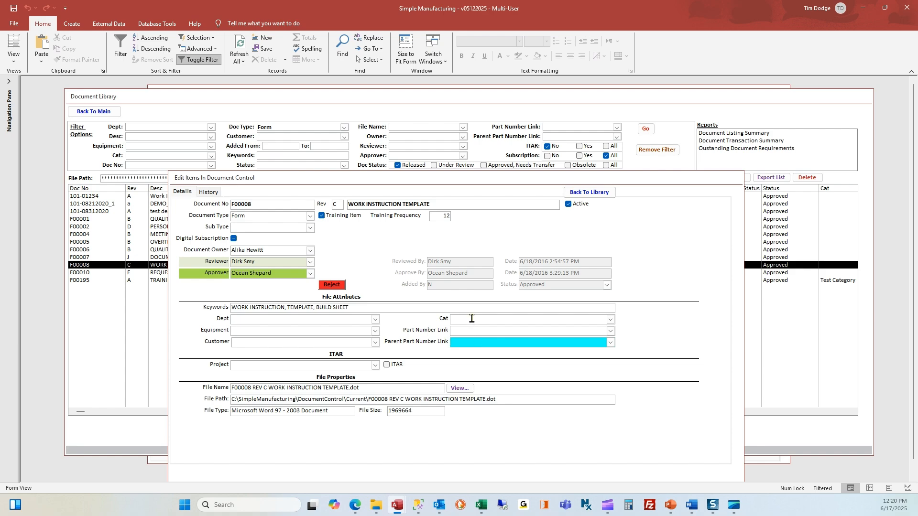
left_click(471, 319)
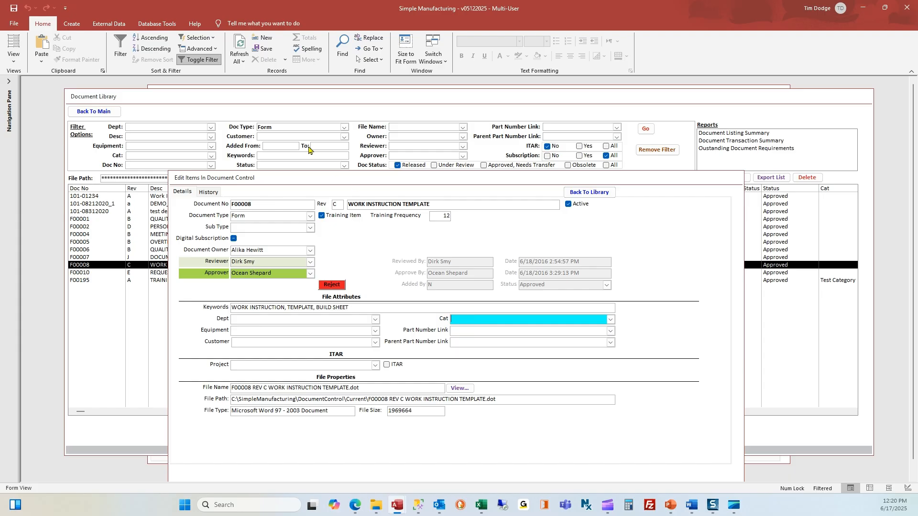
- Review F00008's history entries, including 6/16/2025 2:58:22 PM, then return to the library
left_click(209, 194)
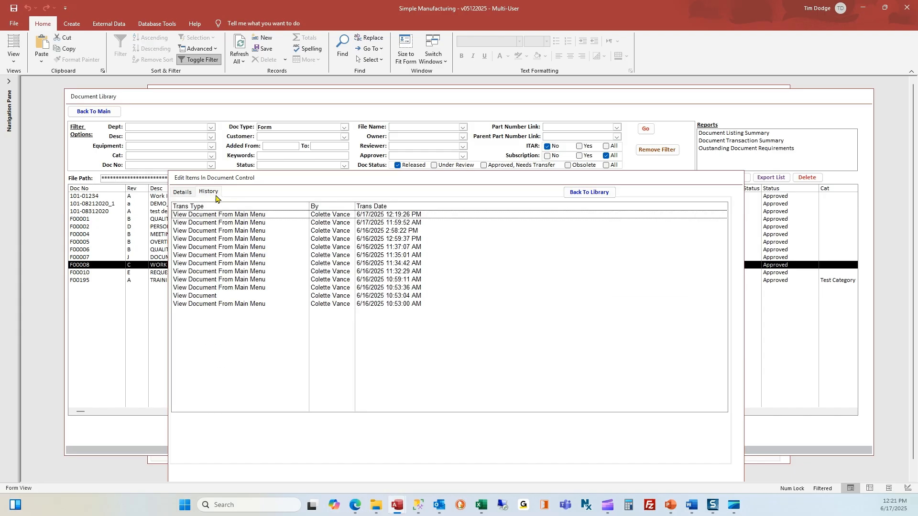
left_click(229, 214)
left_click(231, 222)
left_click(234, 230)
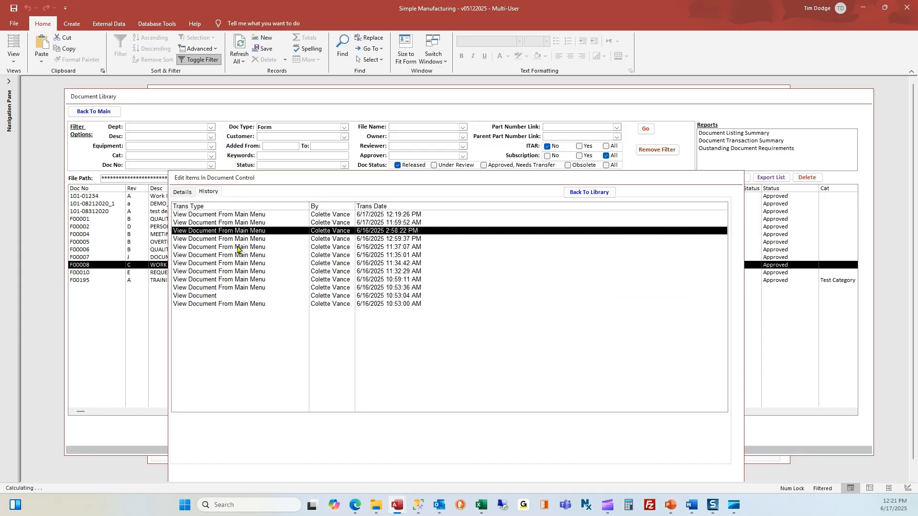
left_click(231, 288)
left_click(231, 296)
left_click(231, 304)
left_click(240, 255)
left_click(241, 247)
left_click(242, 231)
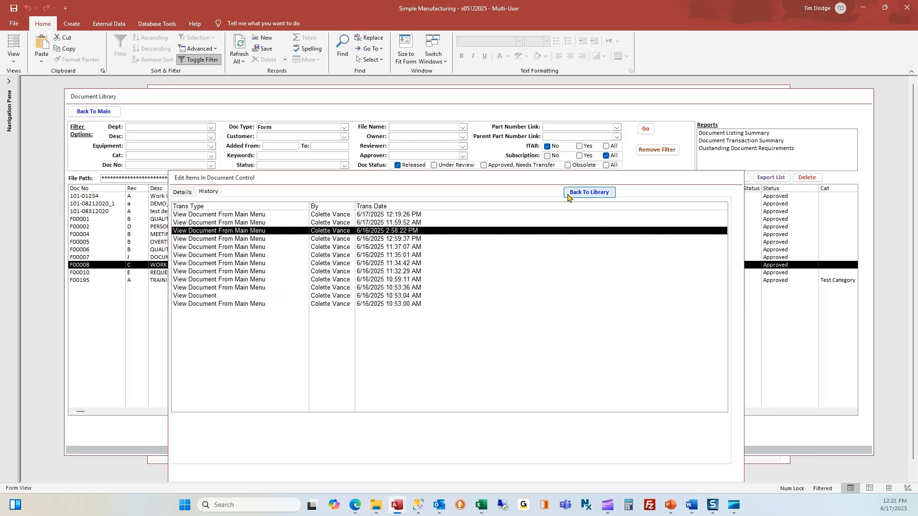
left_click(579, 193)
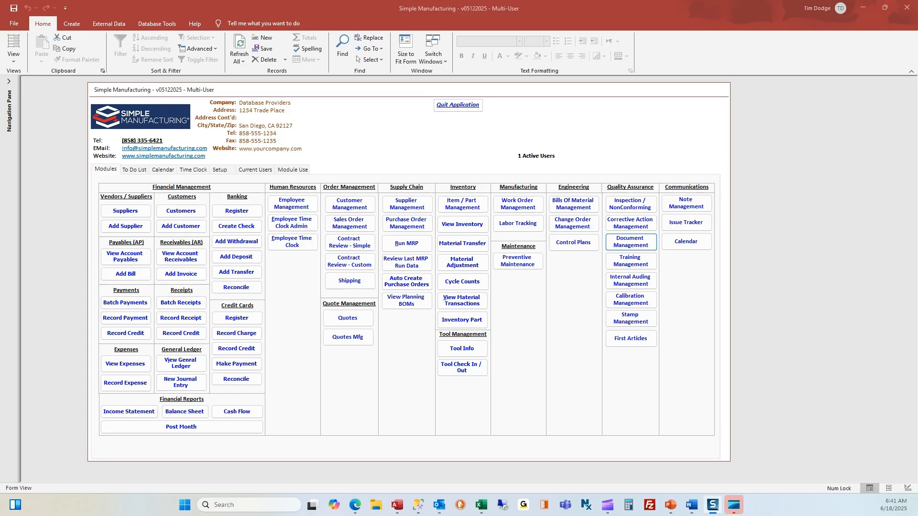
- Start a single-document upload in Document Management with HumiSeal_1A33.pdf
left_click(630, 242)
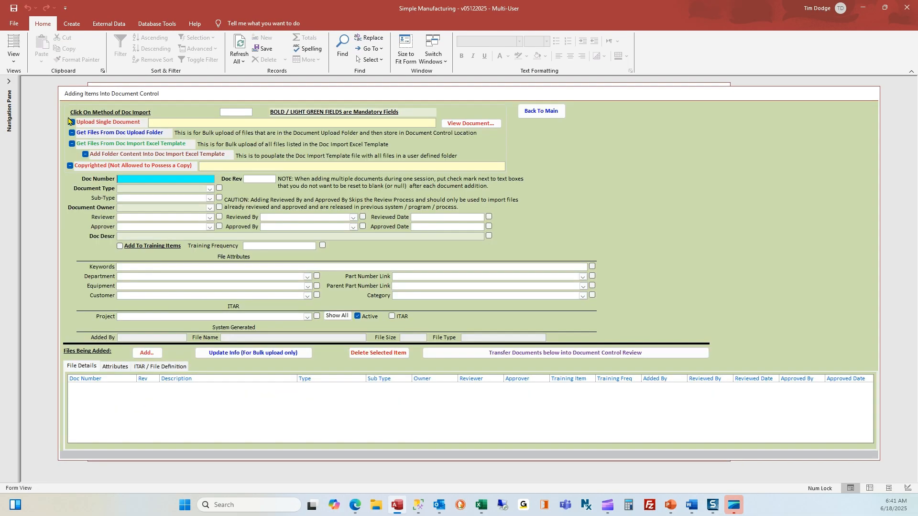
left_click(73, 122)
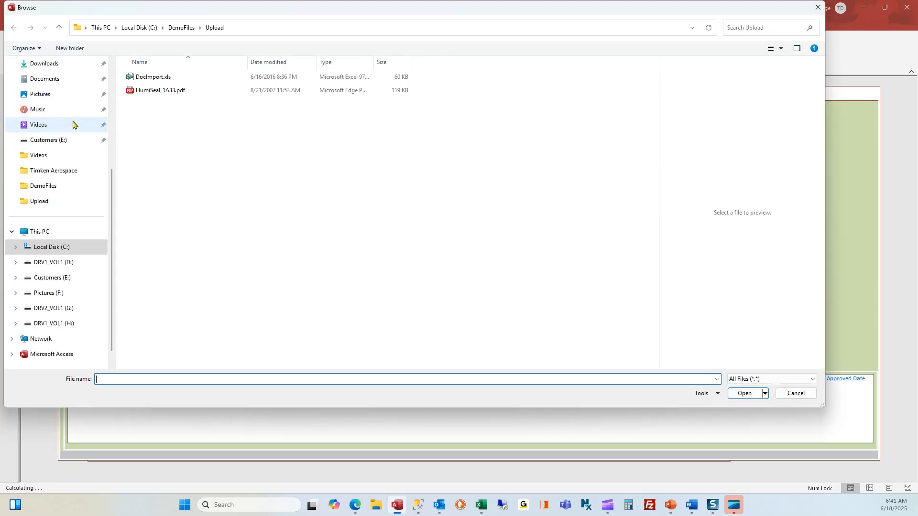
left_click(154, 91)
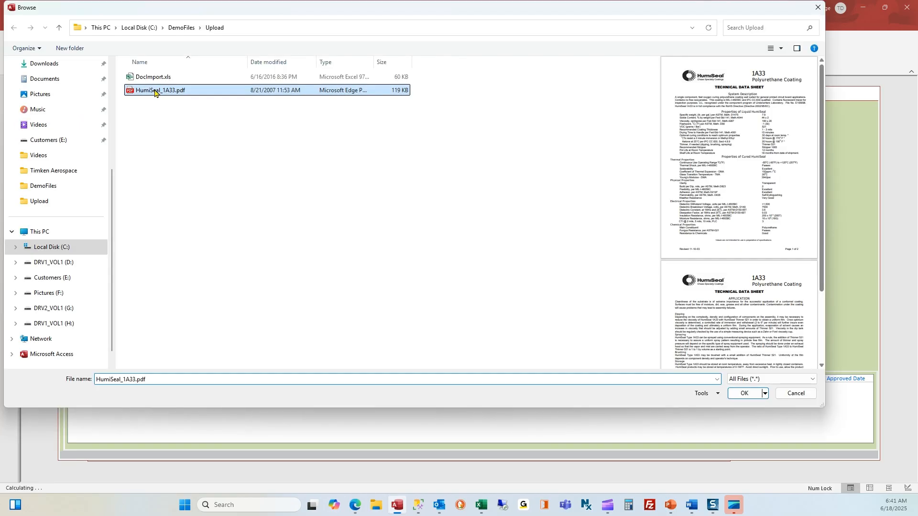
left_click(746, 394)
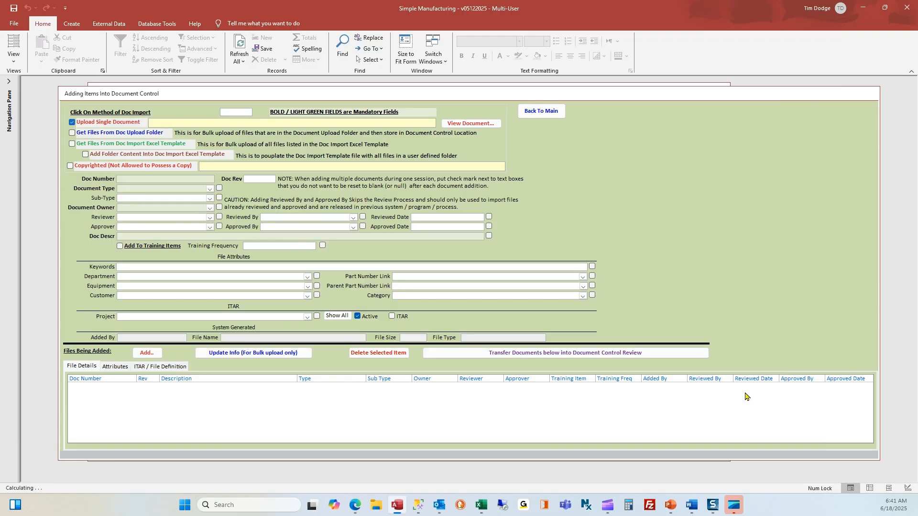
- Preview HumiSeal_1A33.pdf in Edge, noting its Polyurethane Coating subtitle, then return to the form
left_click(253, 123)
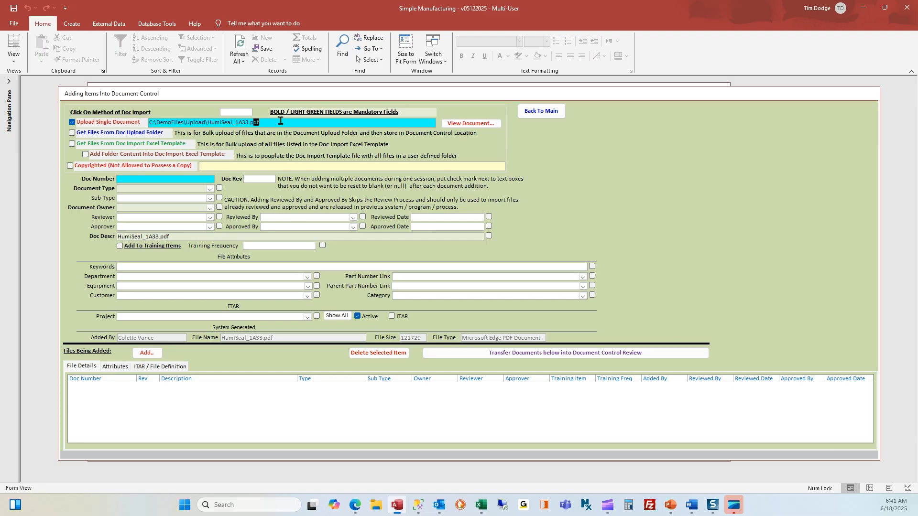
left_click(465, 124)
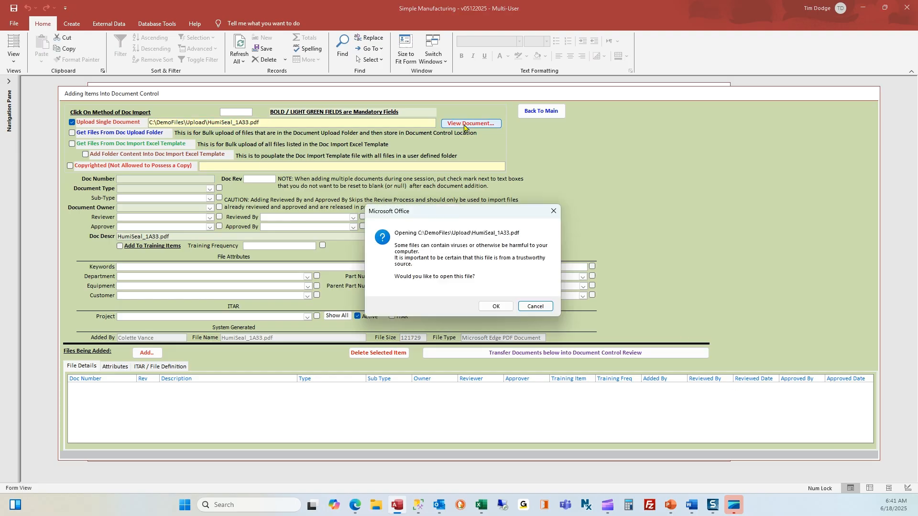
left_click(493, 301)
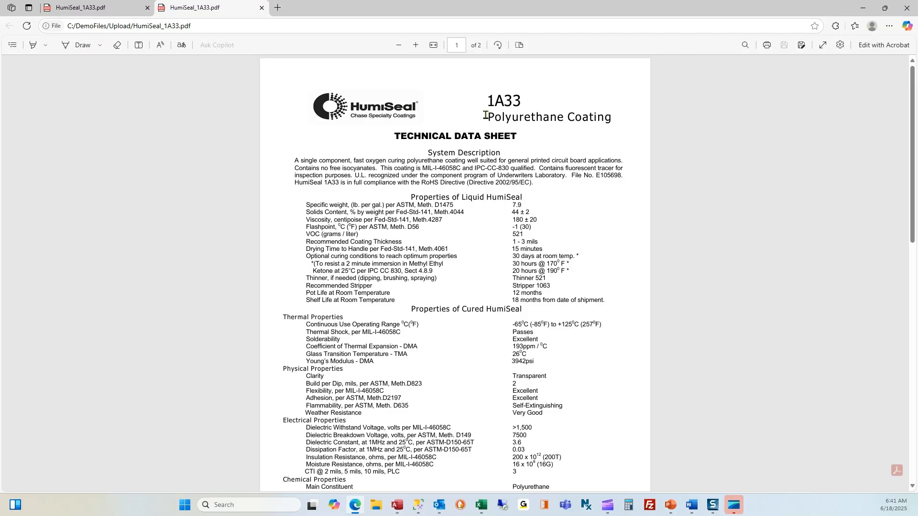
left_click_drag(486, 118, 610, 119)
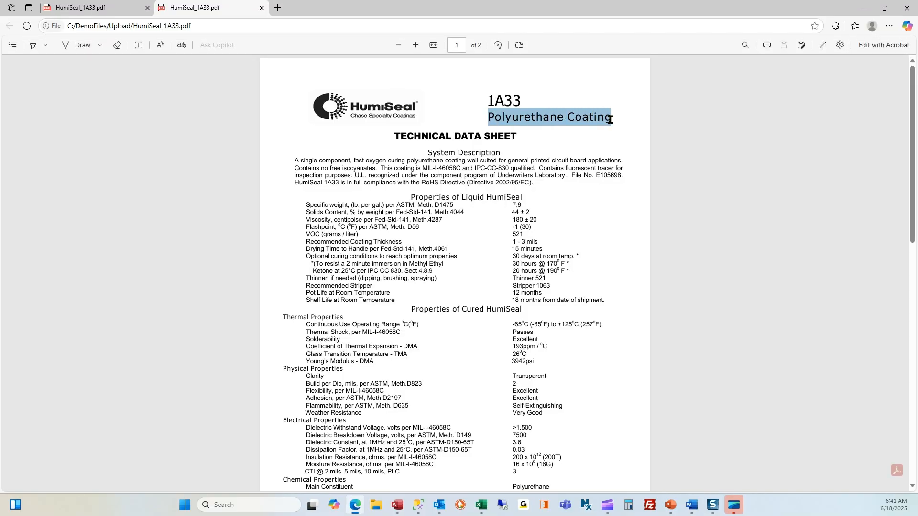
left_click(863, 8)
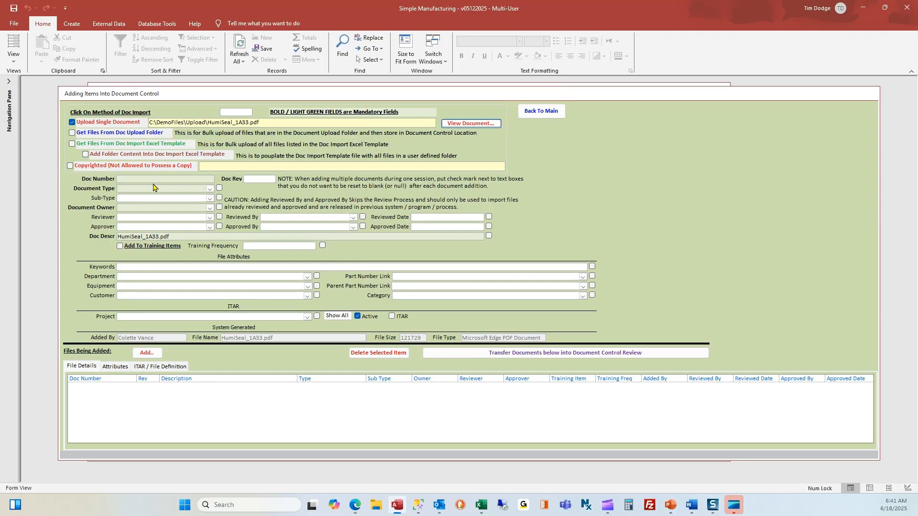
left_click(133, 179)
- Enter Doc Number 1A33 and set the Document Type to Technical Data Sheet
type("1A33")
left_click(257, 179)
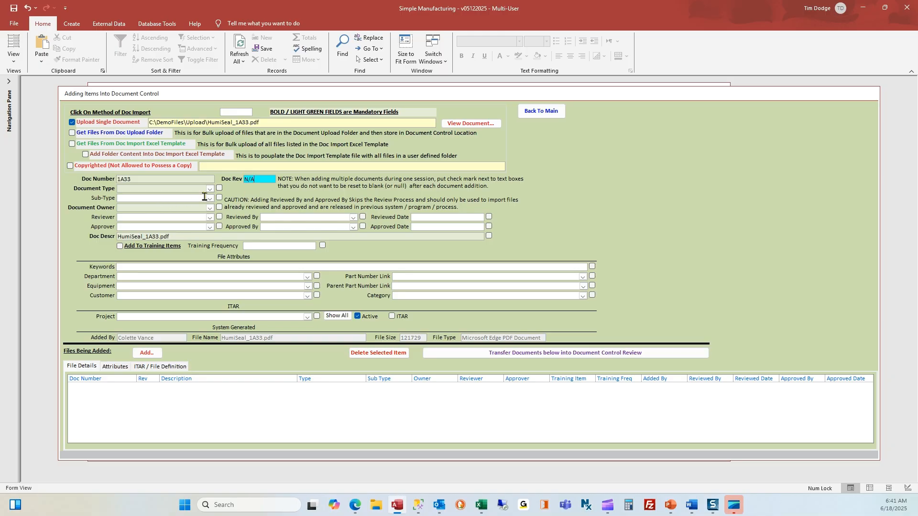
key("shift+Left")
key("shift+Left")
key("shift+Left")
left_click(211, 189)
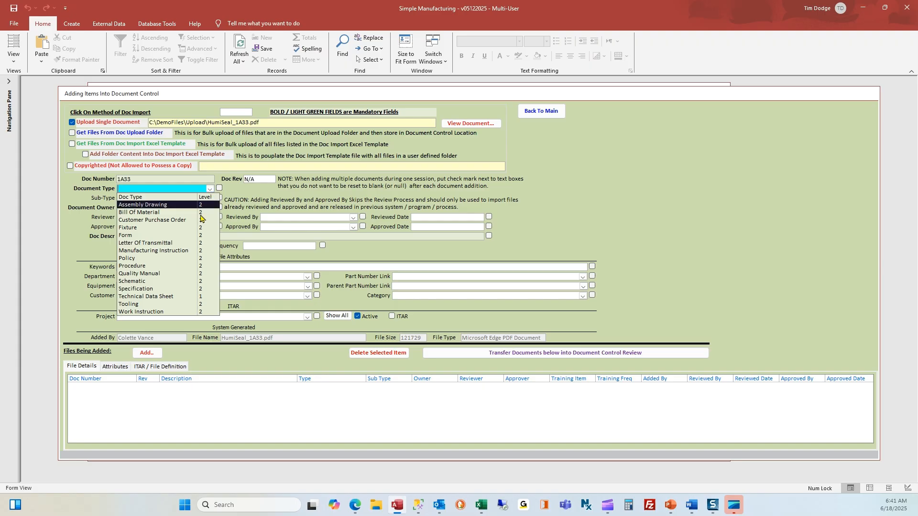
left_click(165, 300)
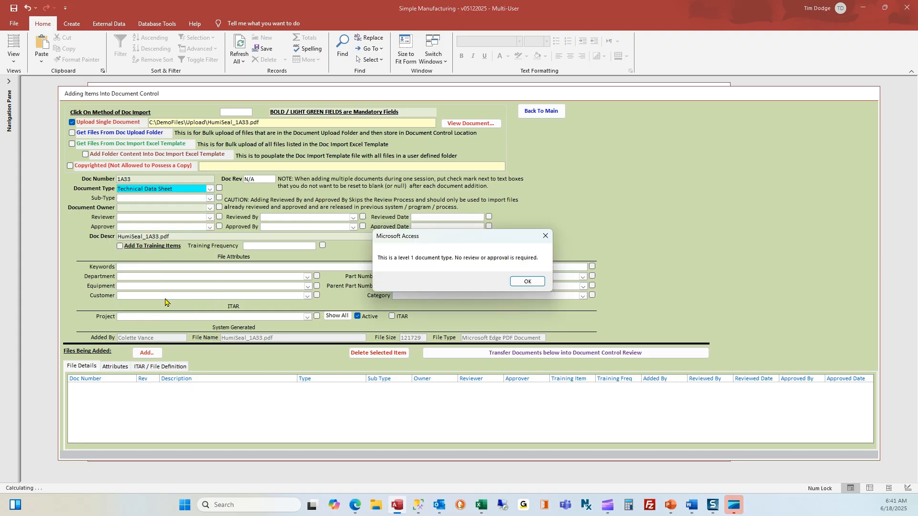
left_click(526, 282)
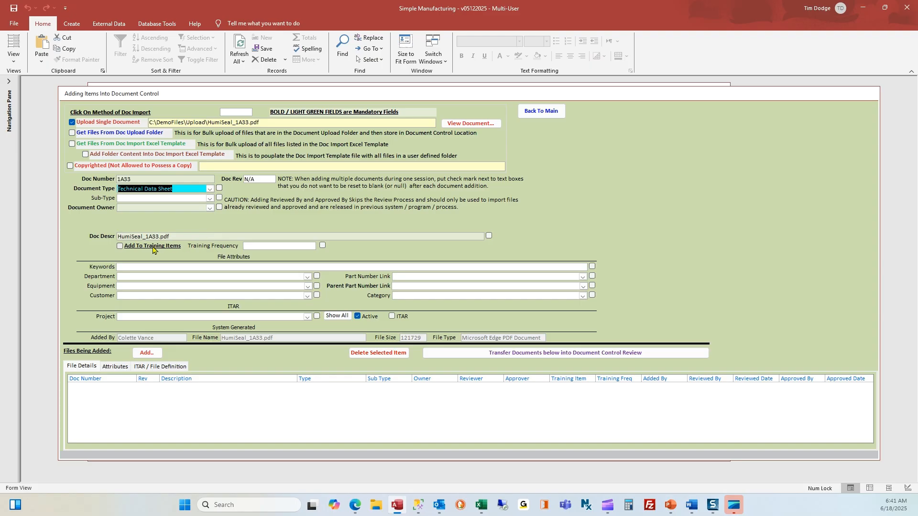
left_click(267, 246)
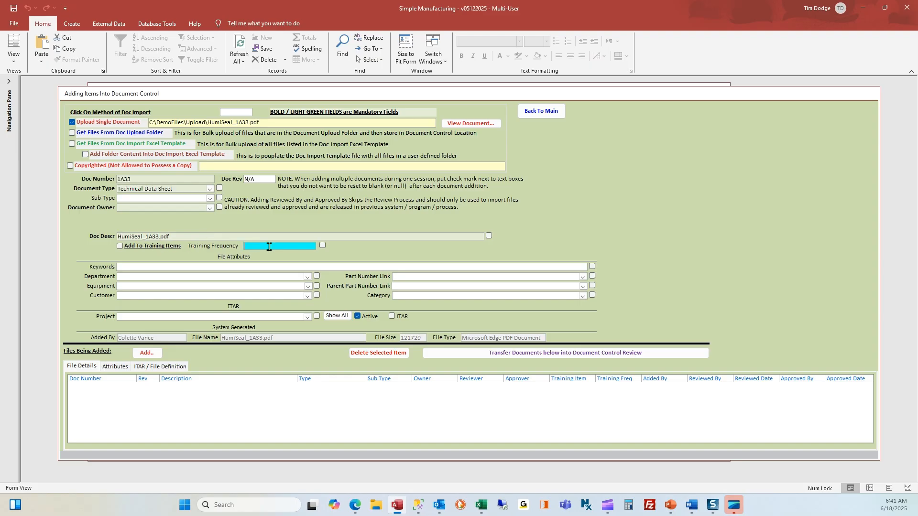
- Choose the document owner and set the description to 'Polyurethane Coating'
left_click(210, 208)
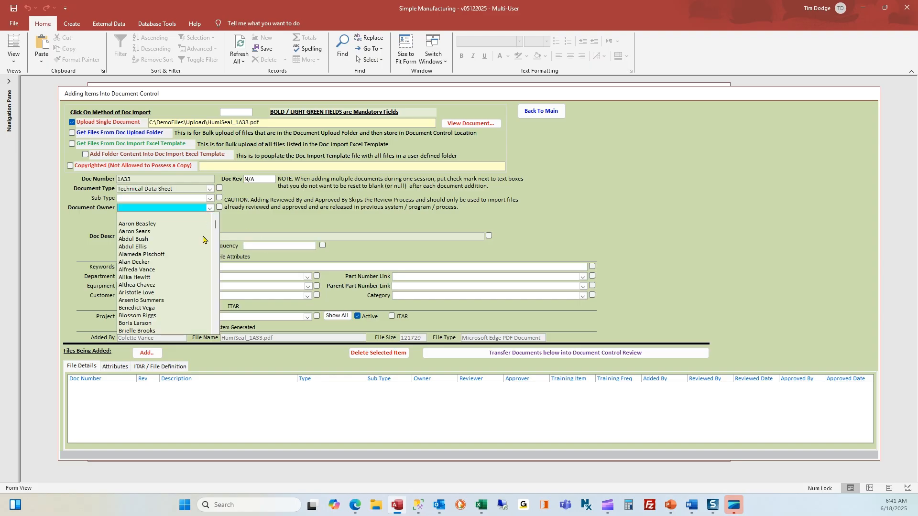
left_click(184, 308)
left_click(177, 237)
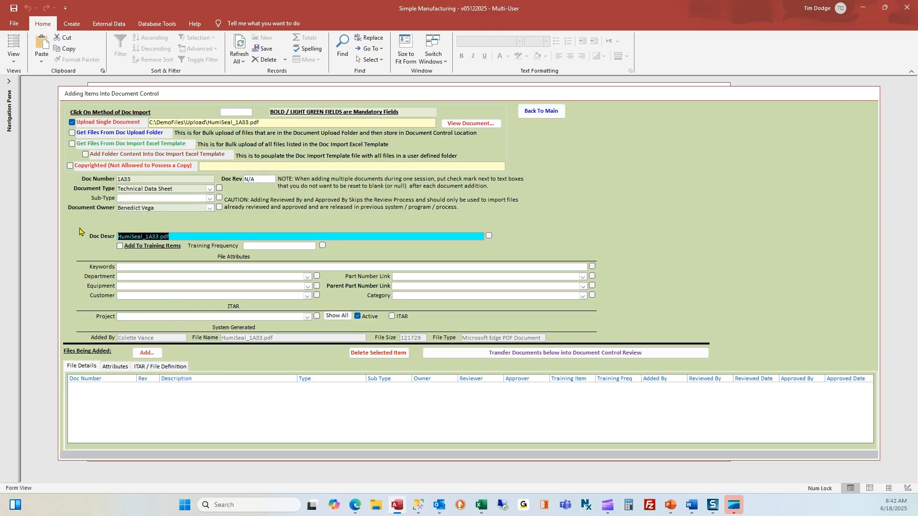
type("Polyurethane Coating")
- Enter keywords 'HumiSeal, Humi-Seal, Polyurethane Coating' and add 1A33 to the Files Being Added list
left_click(164, 270)
type("Humi")
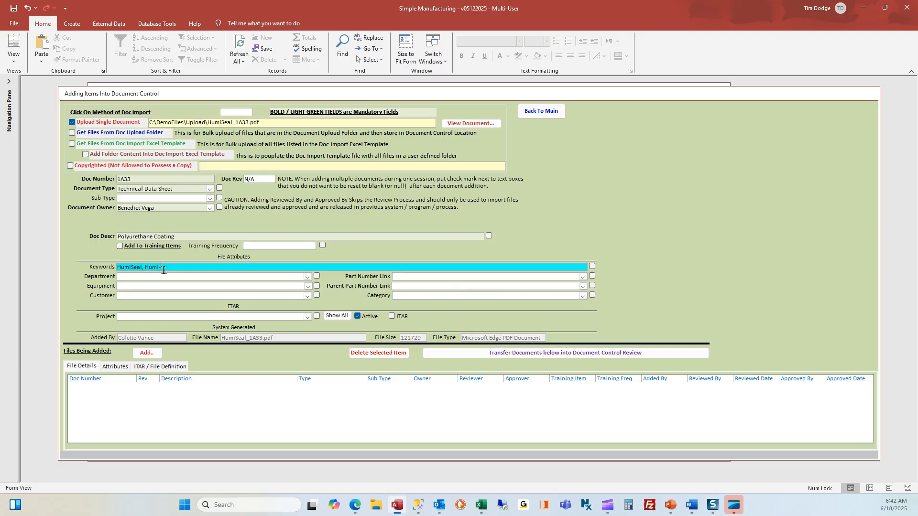
type("Seal, Humi-Seal, Polyurethane Coating")
key("BackSpace")
type(",")
left_click(234, 277)
left_click(236, 267)
left_click(147, 353)
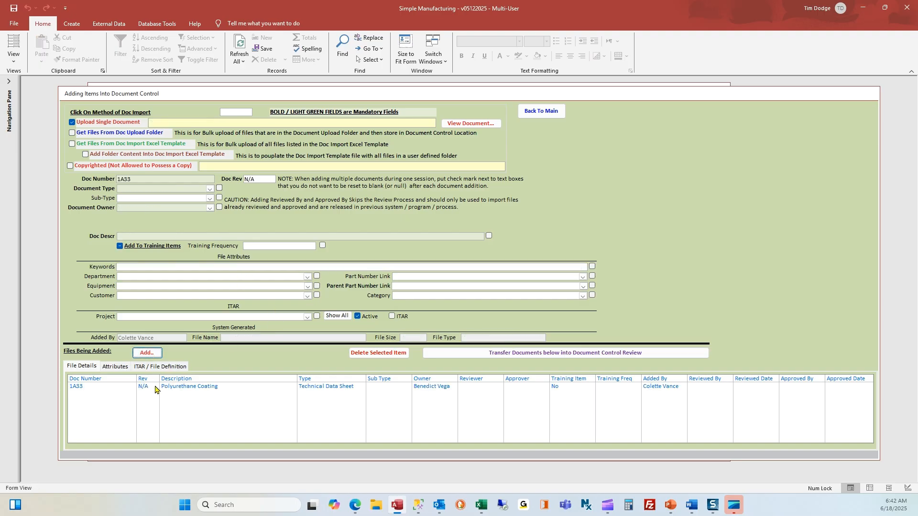
- Reload the pending 1A33 record and check its keywords, description and owner
left_click(152, 388)
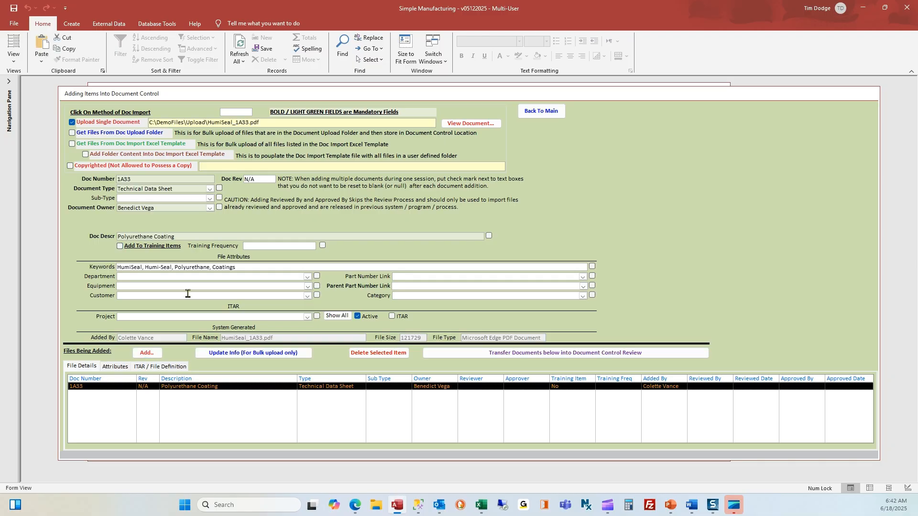
left_click(184, 266)
left_click(179, 233)
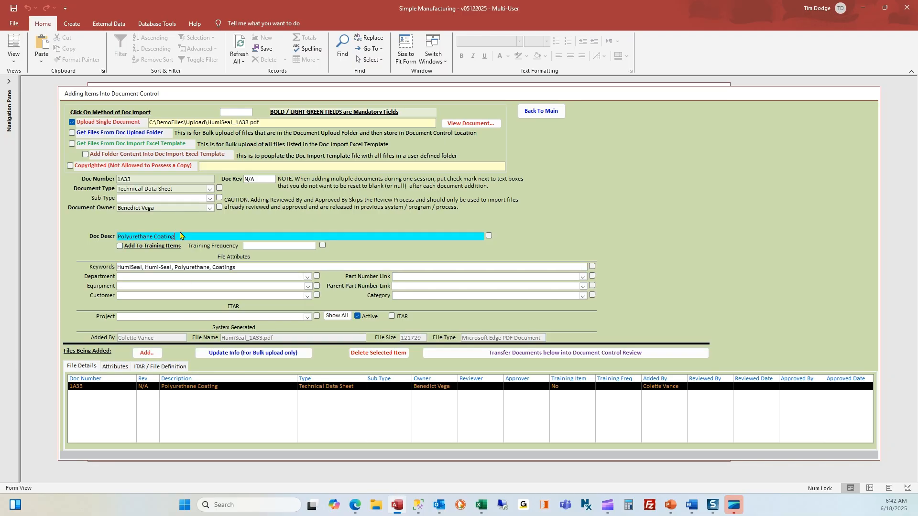
left_click(165, 206)
left_click(235, 267)
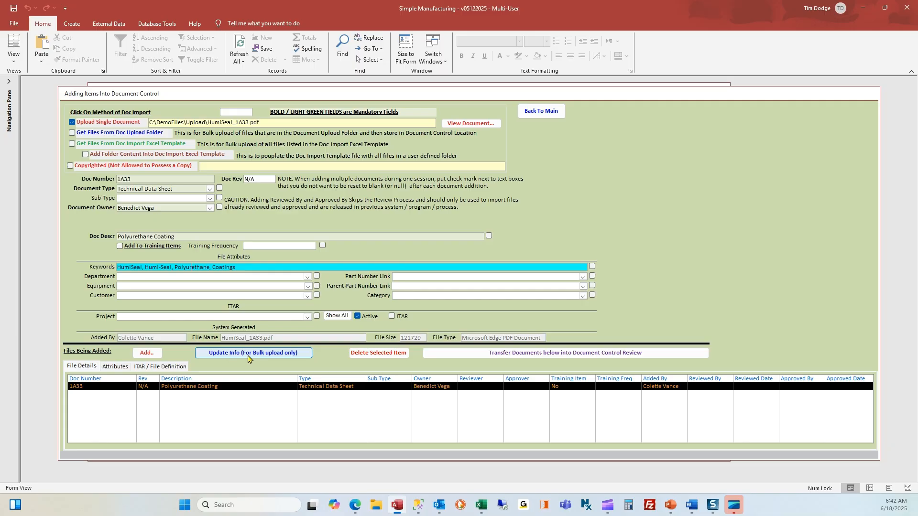
- Transfer 1A33 into Document Control Review and acknowledge both notices
left_click(608, 356)
left_click(524, 284)
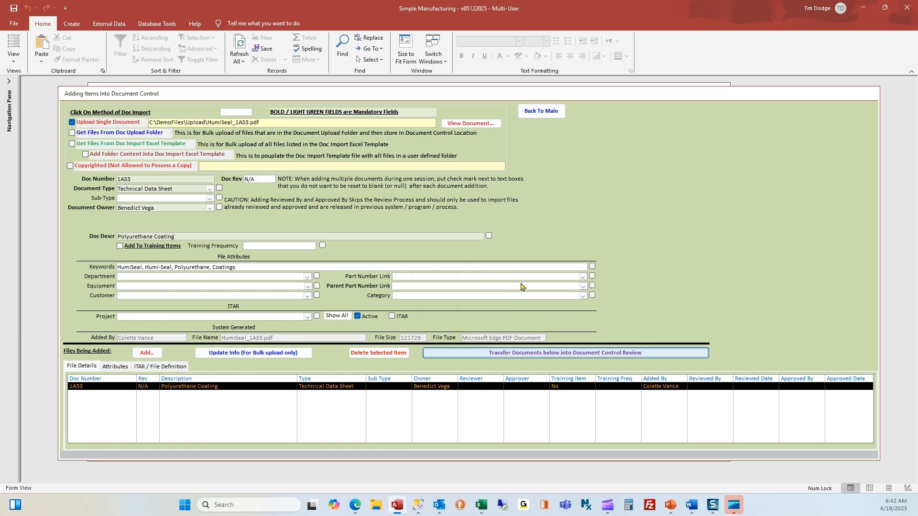
left_click(473, 281)
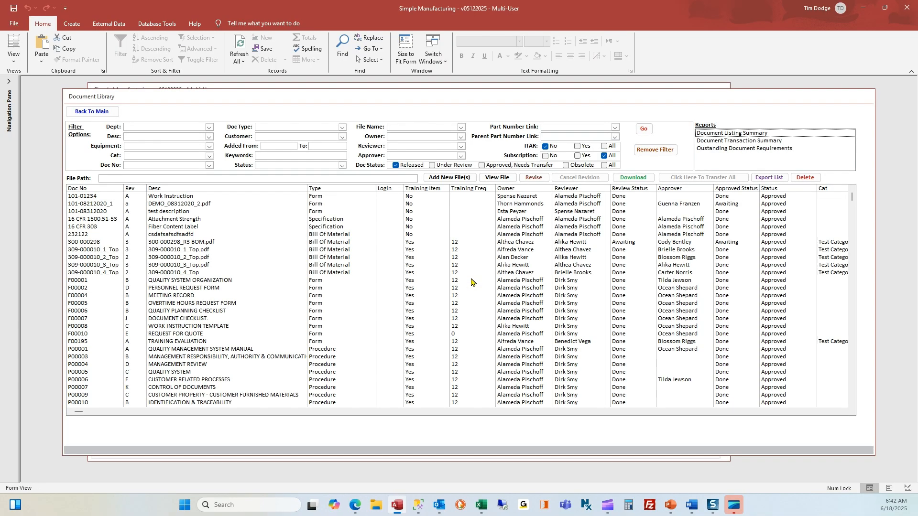
- Filter to Approved, Needs Transfer and release 1A33 with the signature password
left_click(499, 167)
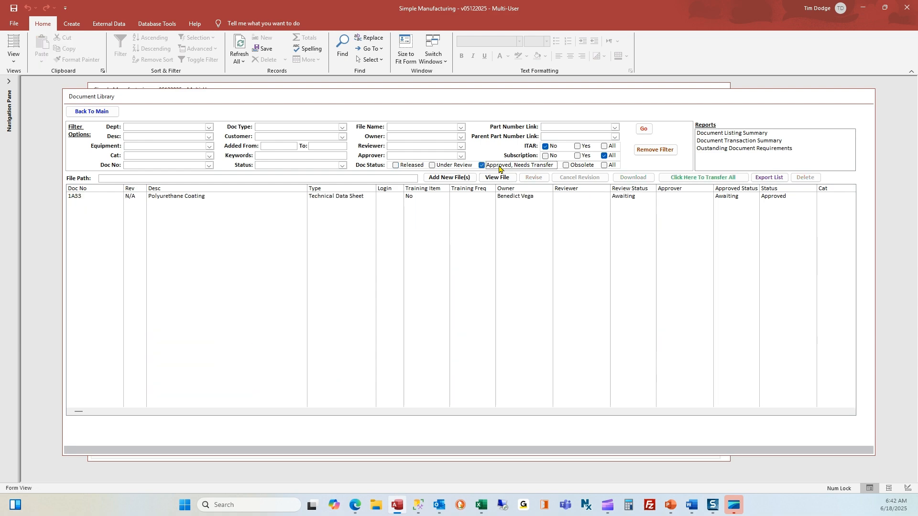
left_click(498, 197)
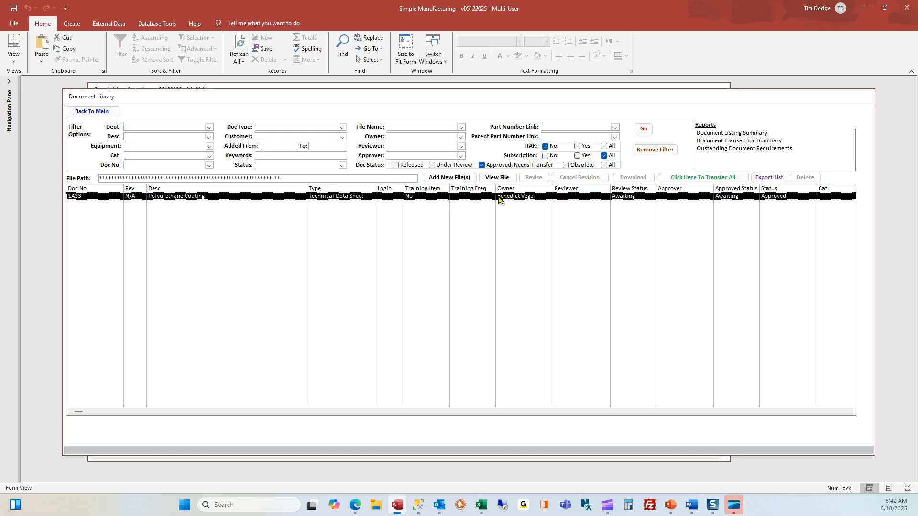
left_click(692, 182)
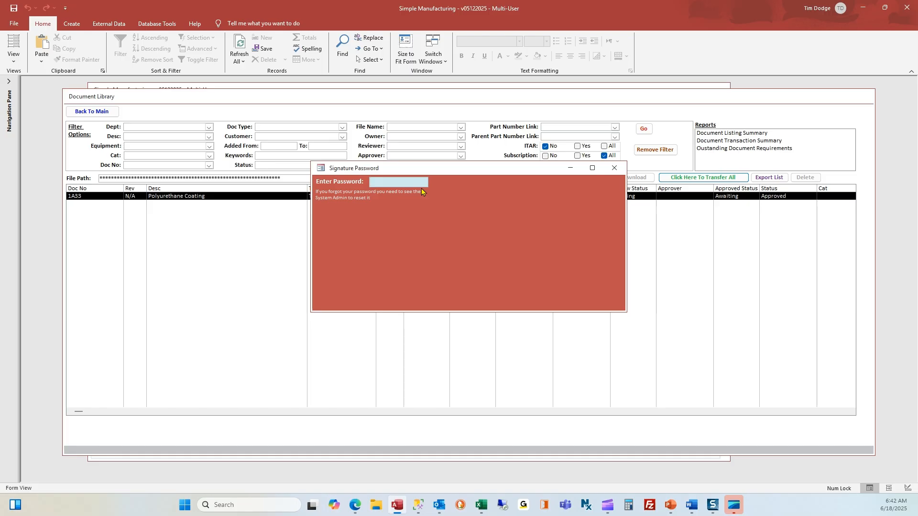
type("**")
key("Return")
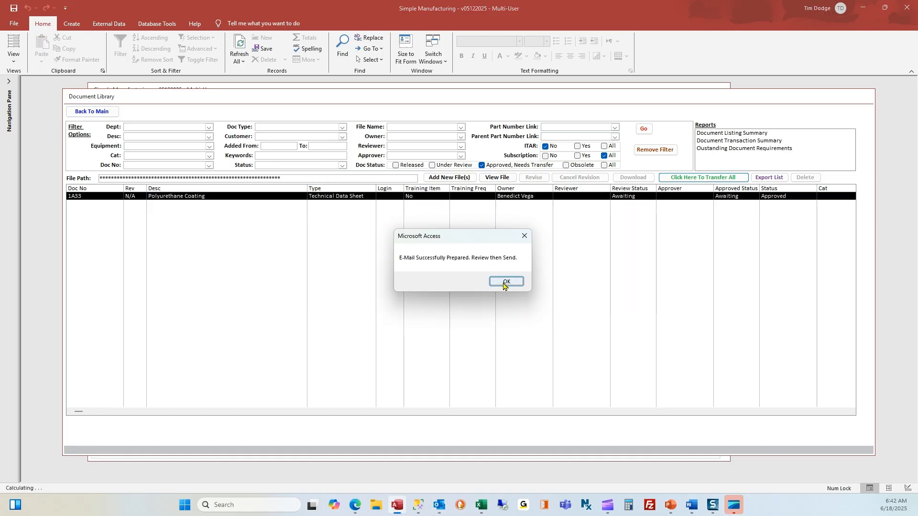
left_click(505, 283)
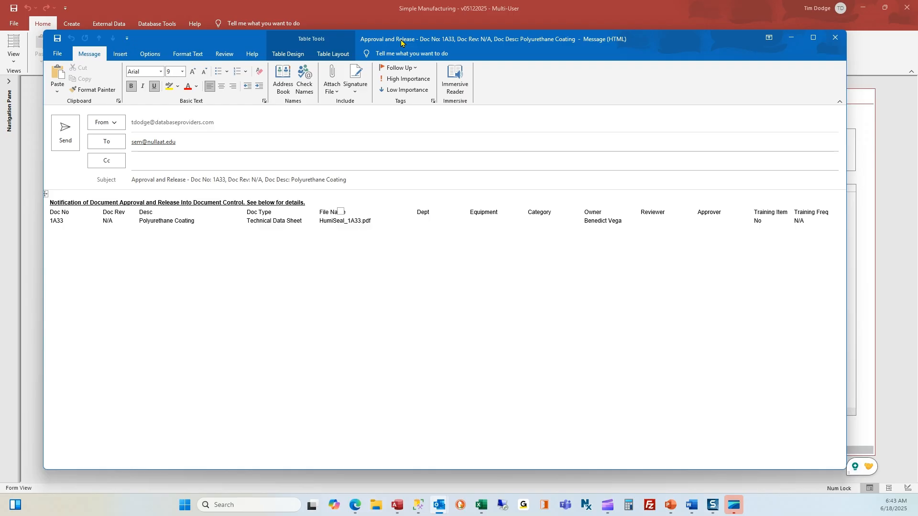
- Close the 1A33 release e-mail without saving and filter the library to Released documents
left_click(838, 39)
left_click(462, 279)
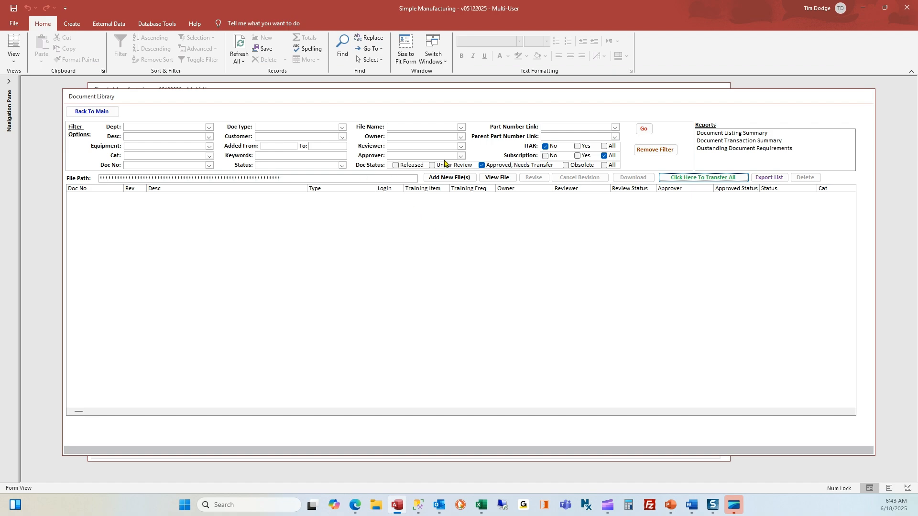
left_click(405, 166)
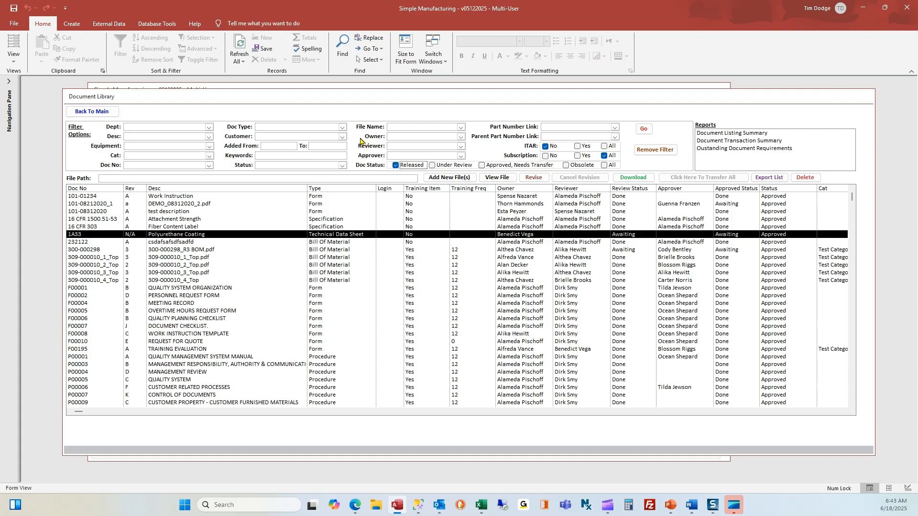
- Filter released documents to Technical Data Sheet, then clear the type filter
left_click(342, 127)
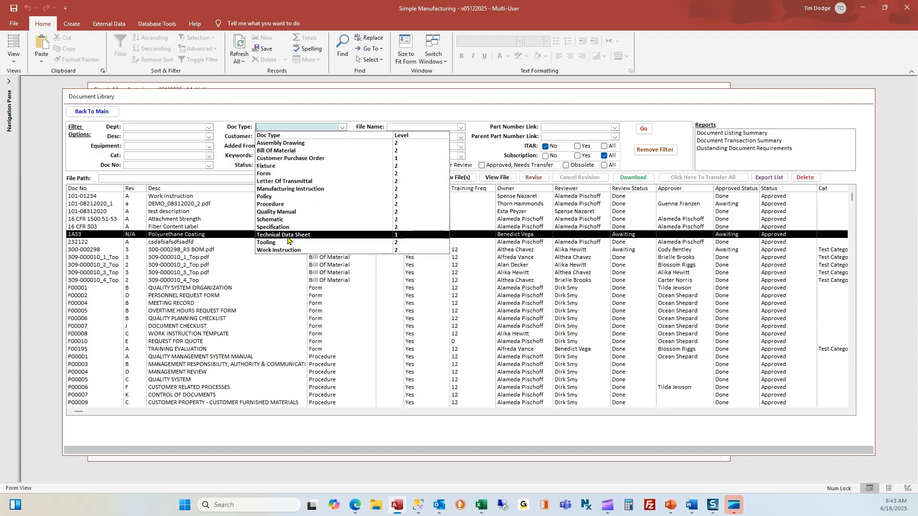
left_click(286, 235)
key("Delete")
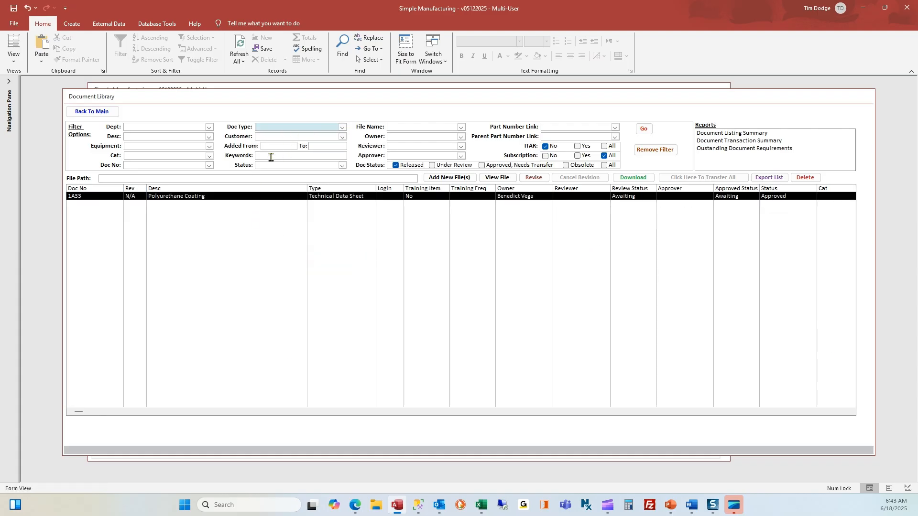
- Filter the library by keyword 'Hu', then remove the keyword filter
left_click(271, 156)
type("Humiseal")
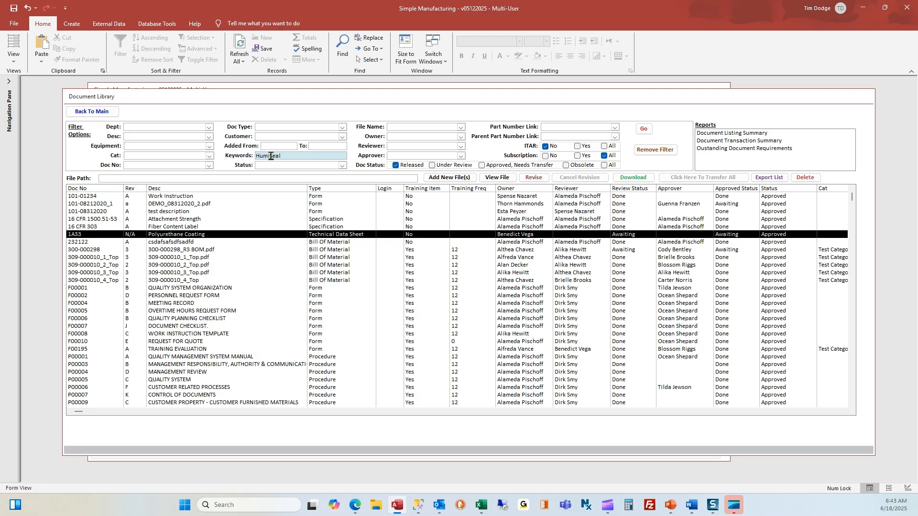
key("Return")
double_click(296, 156)
key("Delete")
- Filter the library by owner using 'be'
left_click(402, 138)
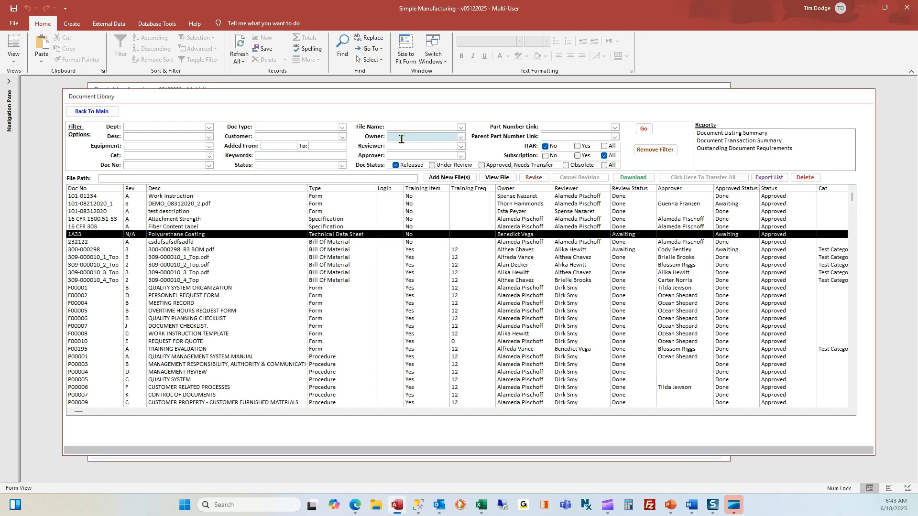
left_click(435, 145)
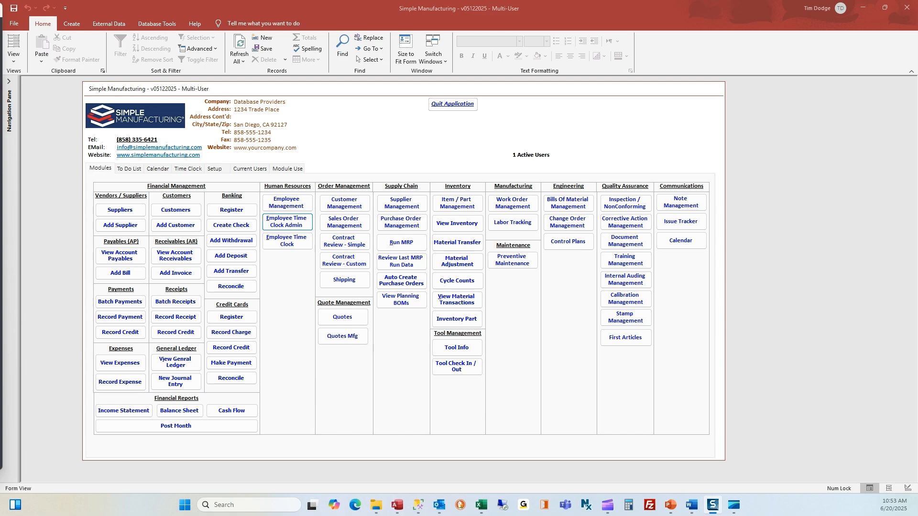
left_click(625, 241)
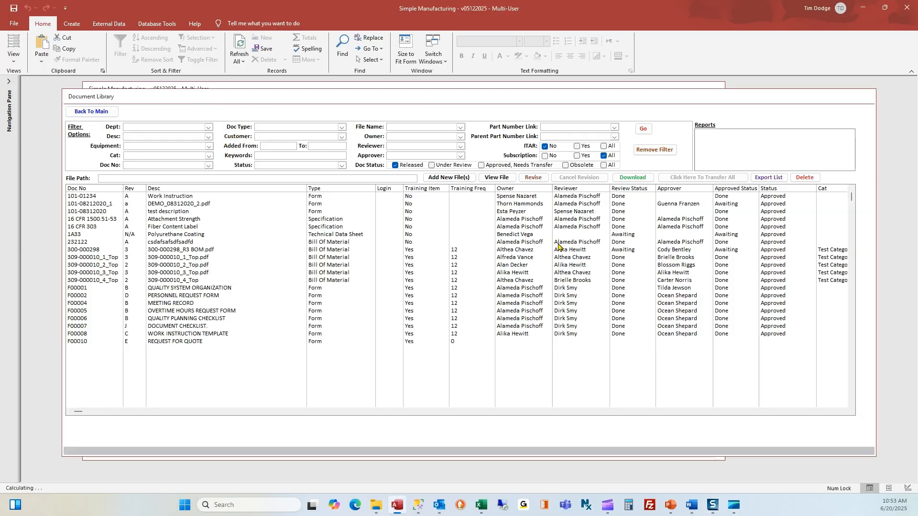
left_click(446, 178)
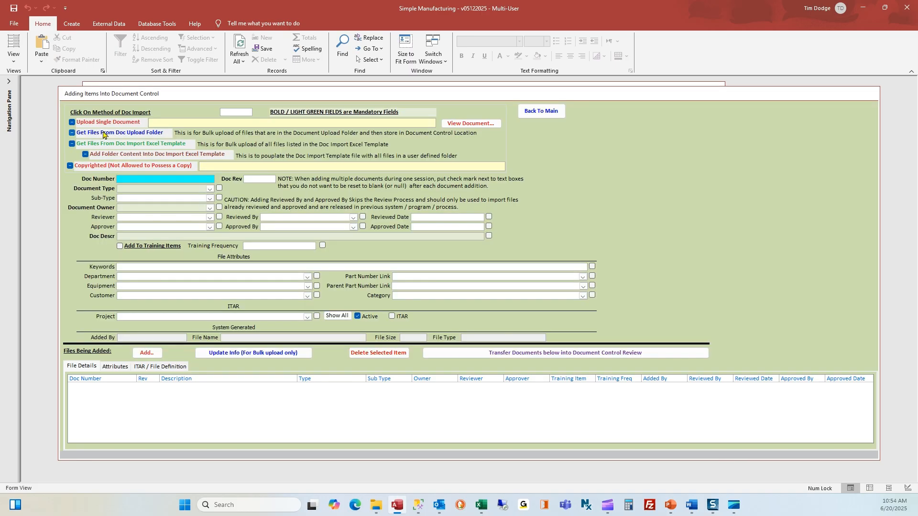
left_click(78, 123)
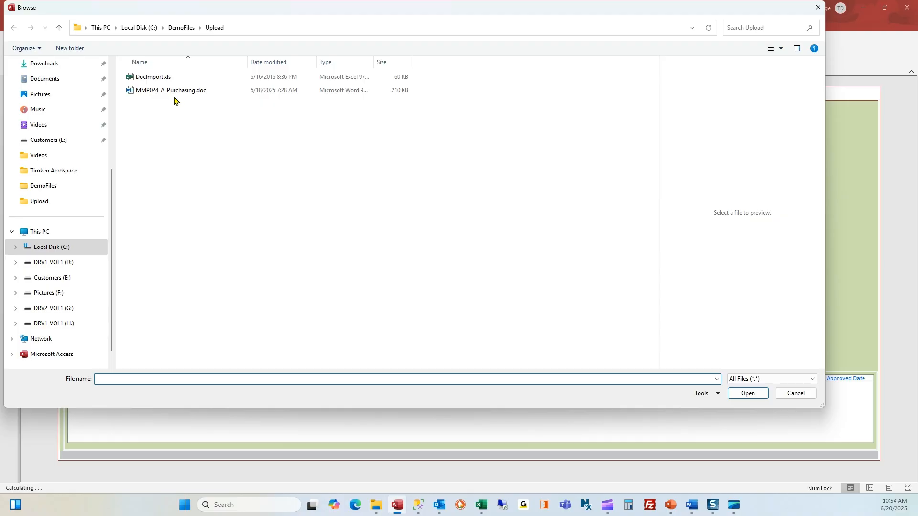
left_click(173, 90)
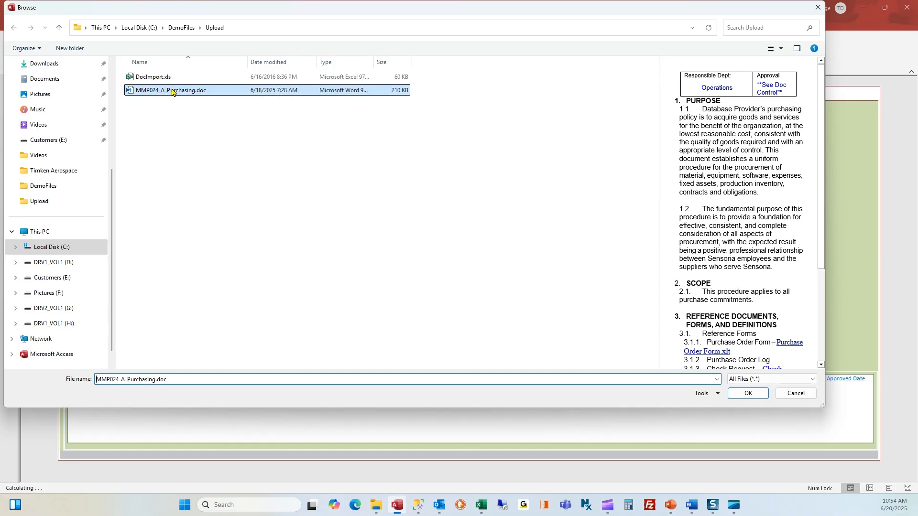
left_click(749, 393)
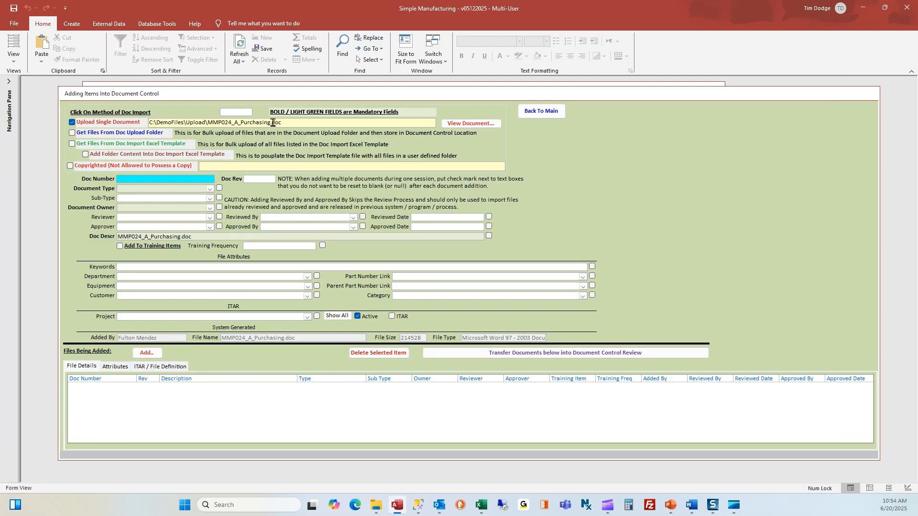
left_click(462, 125)
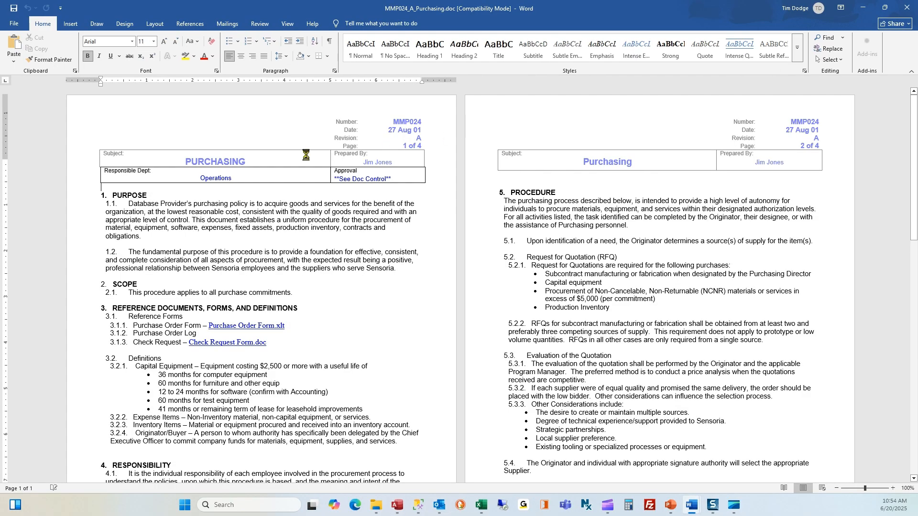
double_click(234, 139)
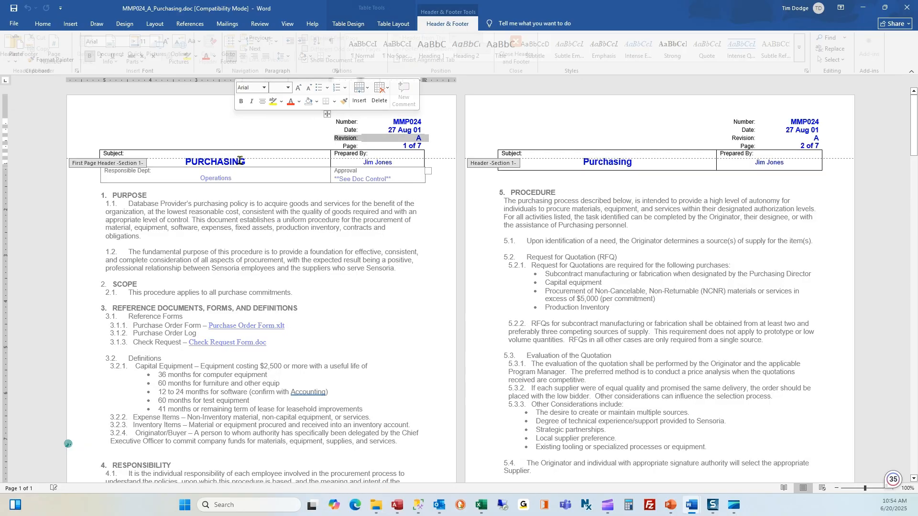
left_click_drag(245, 162, 186, 163)
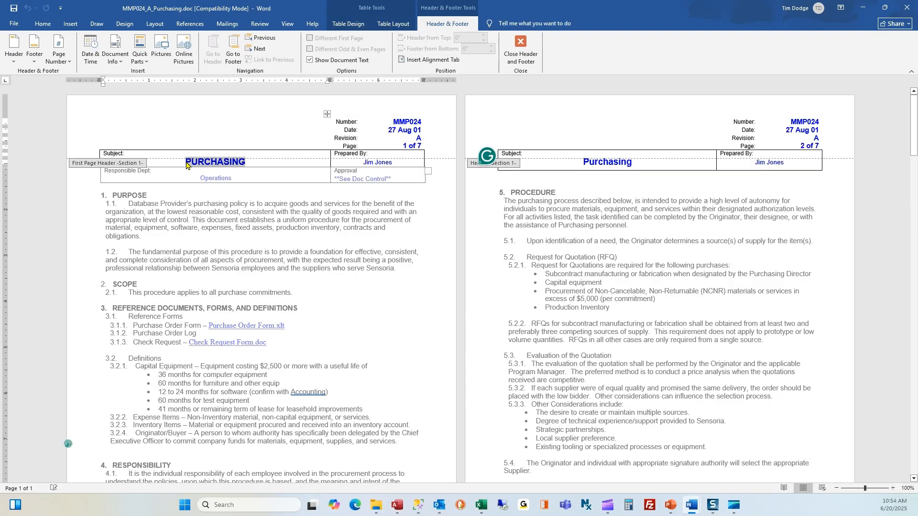
left_click(907, 8)
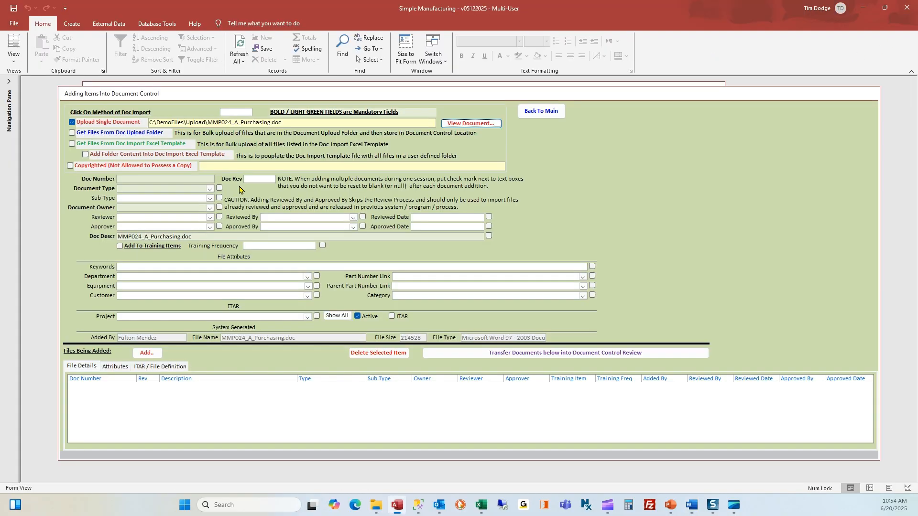
- Enter document number MM024 with type Procedure, acknowledging the level 2 review notice
left_click(193, 180)
type("MM024")
key("Tab")
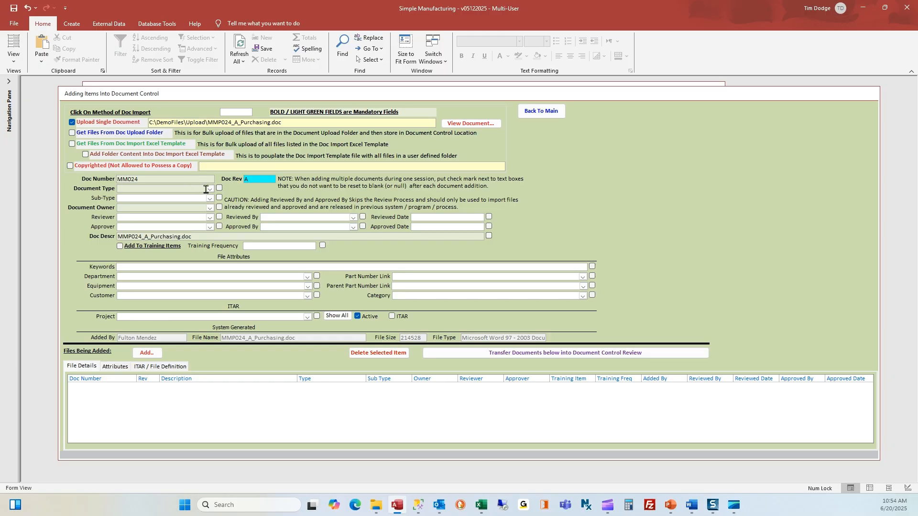
left_click(210, 189)
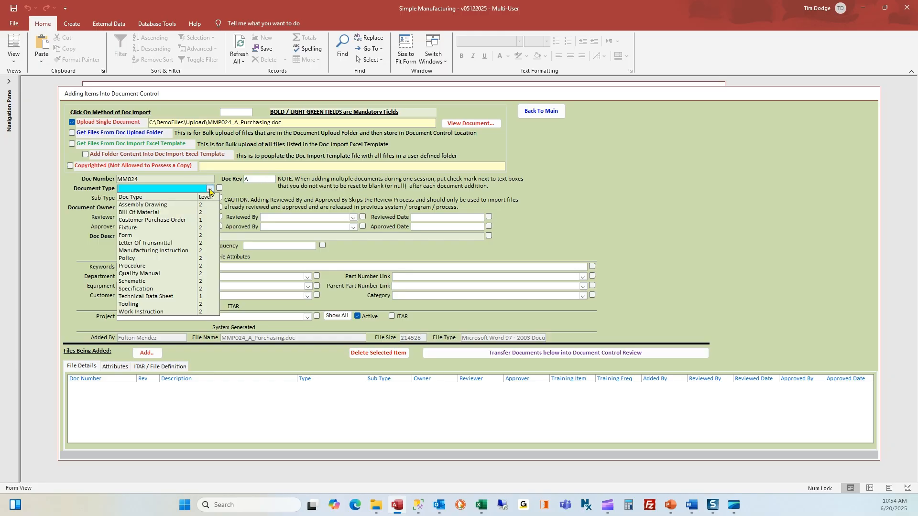
left_click(154, 267)
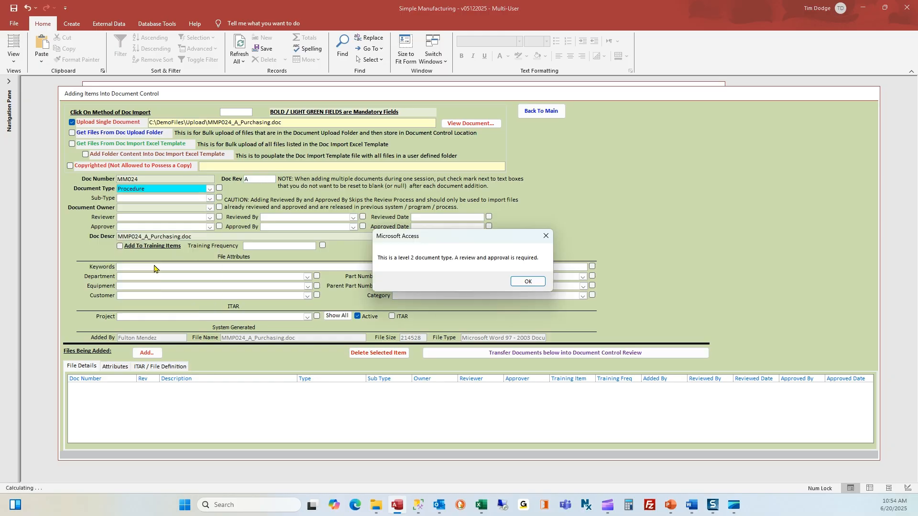
left_click(526, 283)
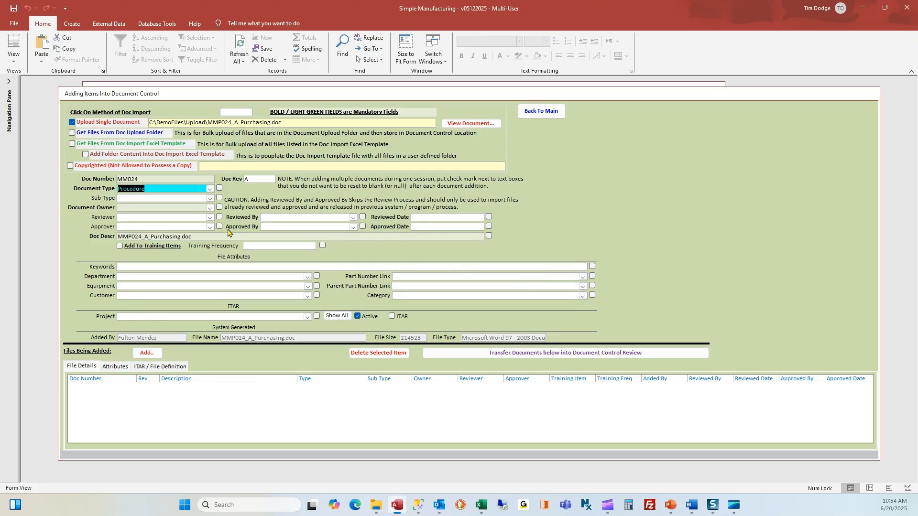
- Choose the document's owner, reviewer and approver from their lists
left_click(210, 208)
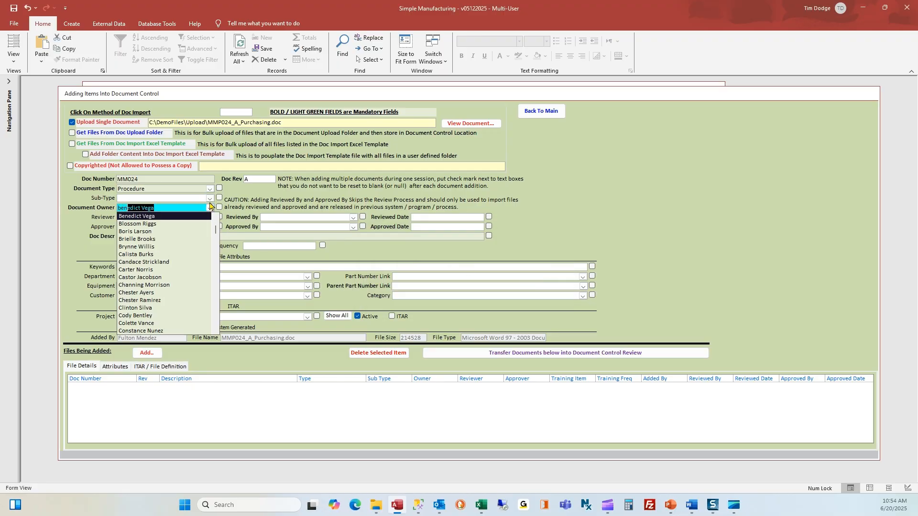
left_click(194, 218)
left_click(192, 218)
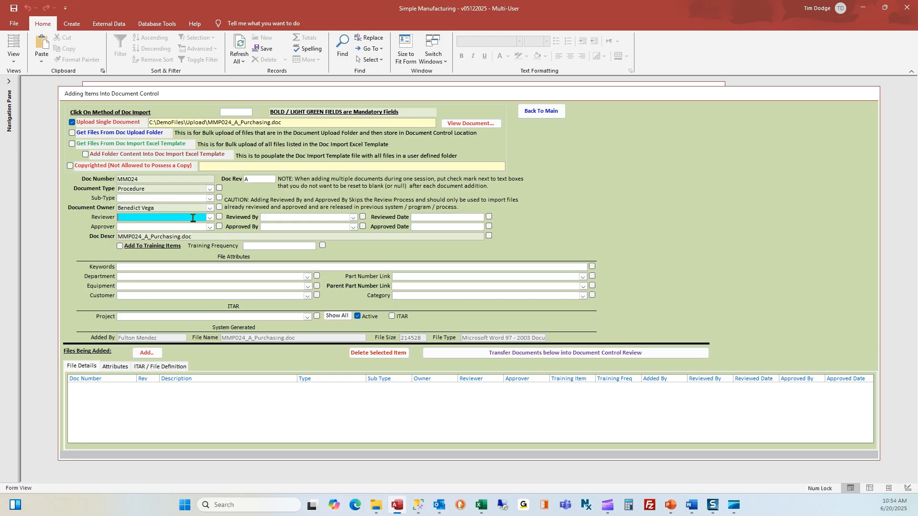
key("Tab")
type("a")
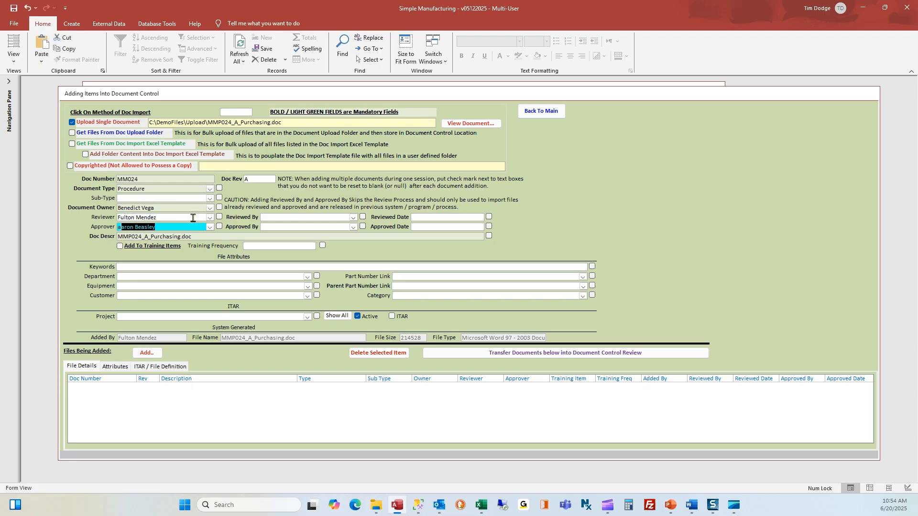
key("Tab")
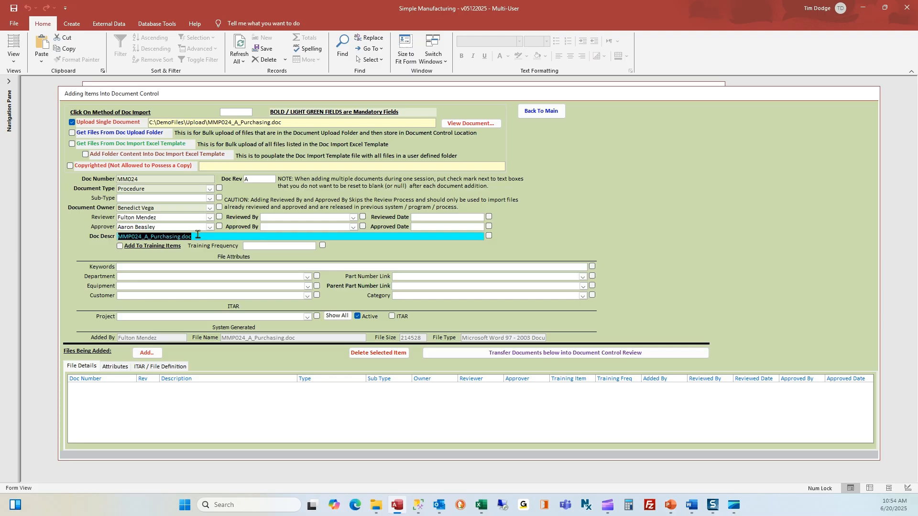
- Describe it as PURCHASING and add it to training items with frequency 12
type("PURCHASING")
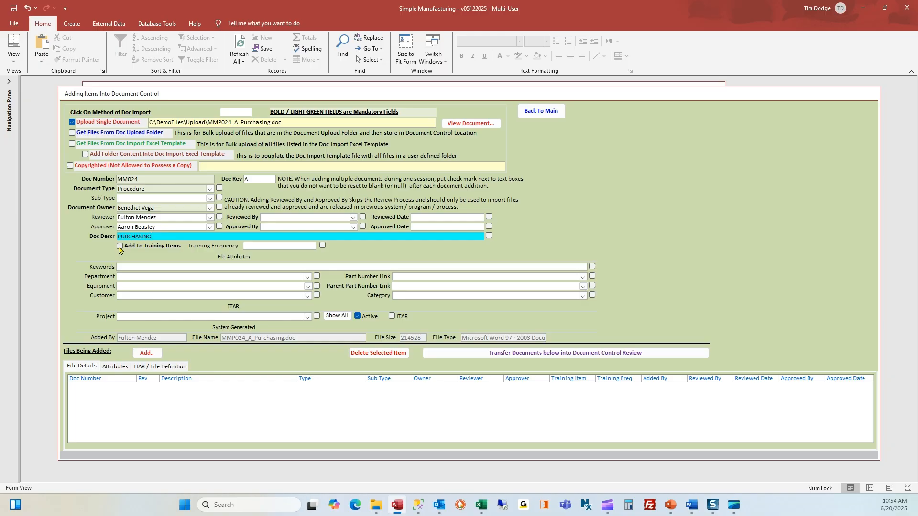
left_click(119, 247)
left_click(252, 247)
type("12")
- Enter keywords Purchasing, Procurement, Supply Chain and queue MM024 in Files Being Added
left_click(200, 267)
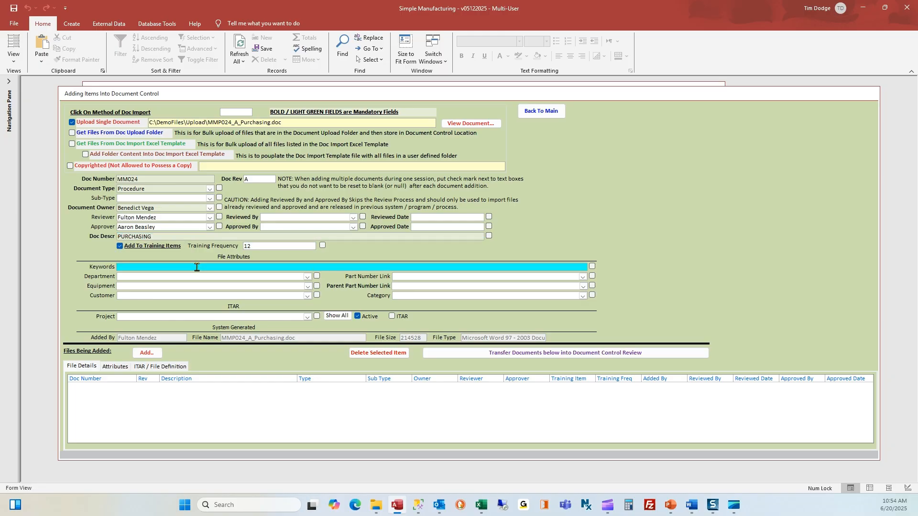
type("Purchasing, Procurement, Supp")
key("BackSpace")
type("y Chai")
type("n, Purch")
type("asing")
type("we")
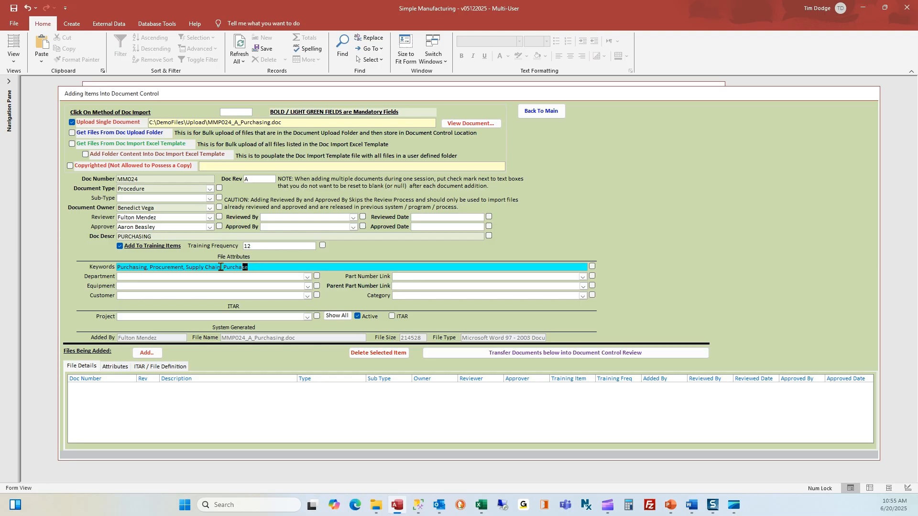
left_click_drag(248, 267, 117, 266)
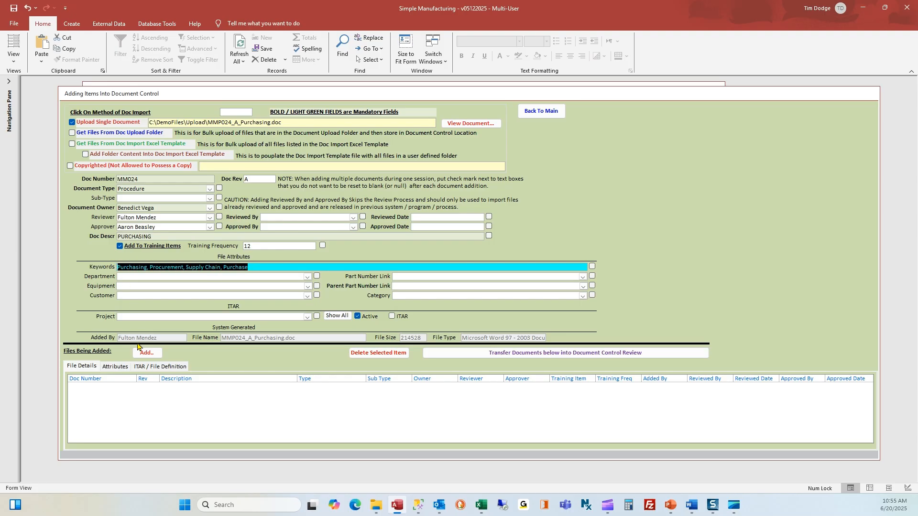
left_click(153, 353)
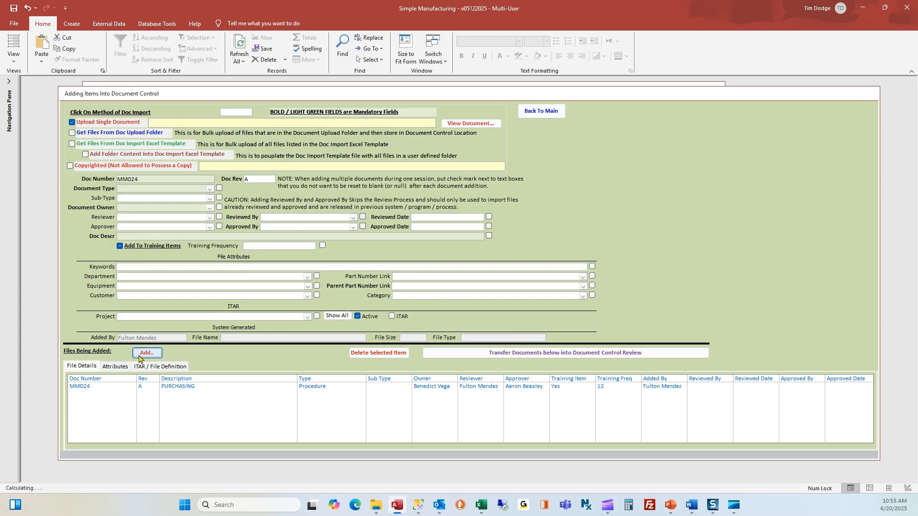
- Reload MM024's details to check its keywords, approver and reviewer entries
left_click(178, 390)
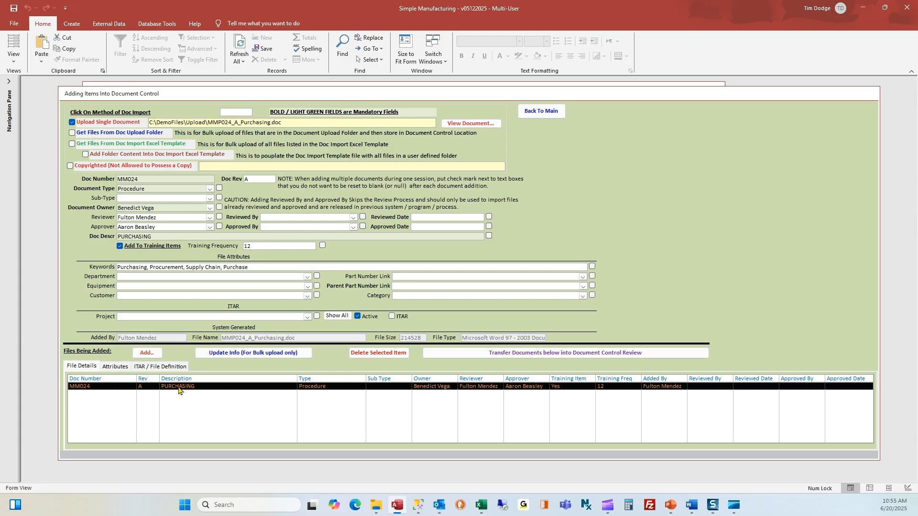
left_click(171, 269)
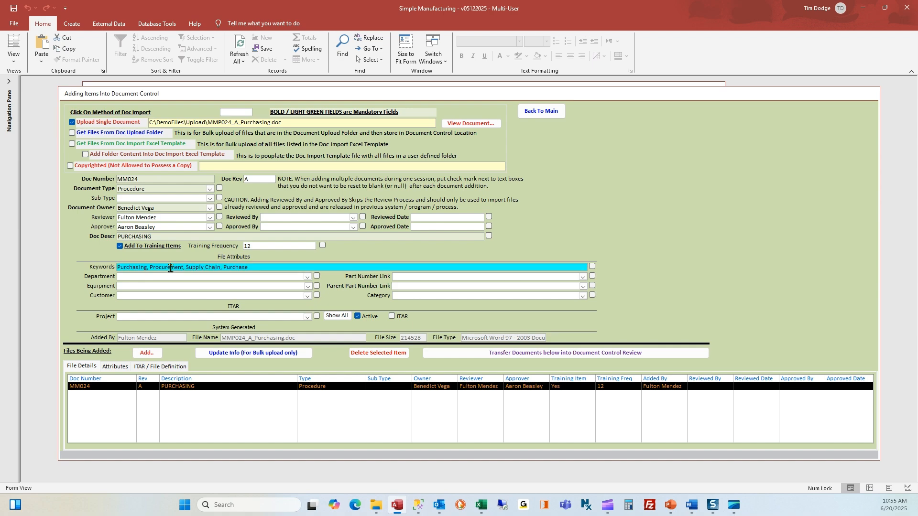
left_click(143, 226)
left_click(142, 218)
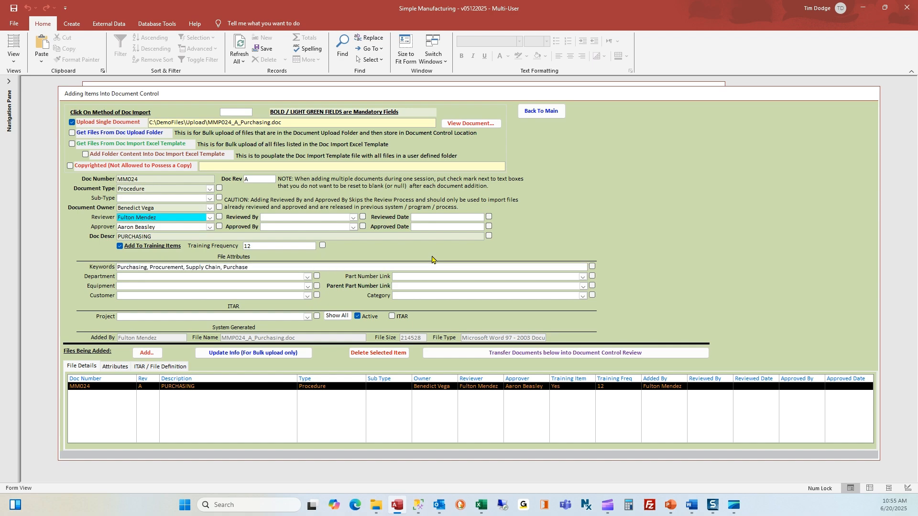
left_click_drag(221, 267, 185, 267)
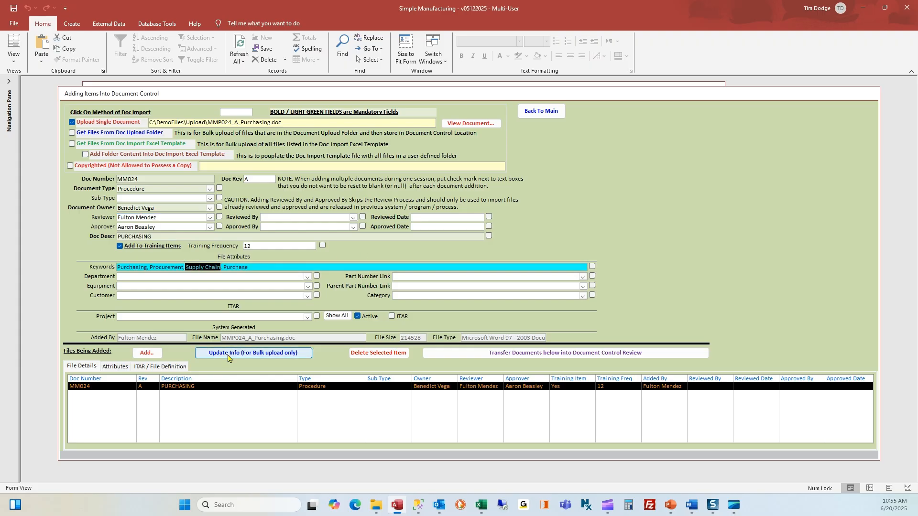
- Transfer MM024 into document control review, discarding the Outlook draft and confirming the messages
left_click(520, 357)
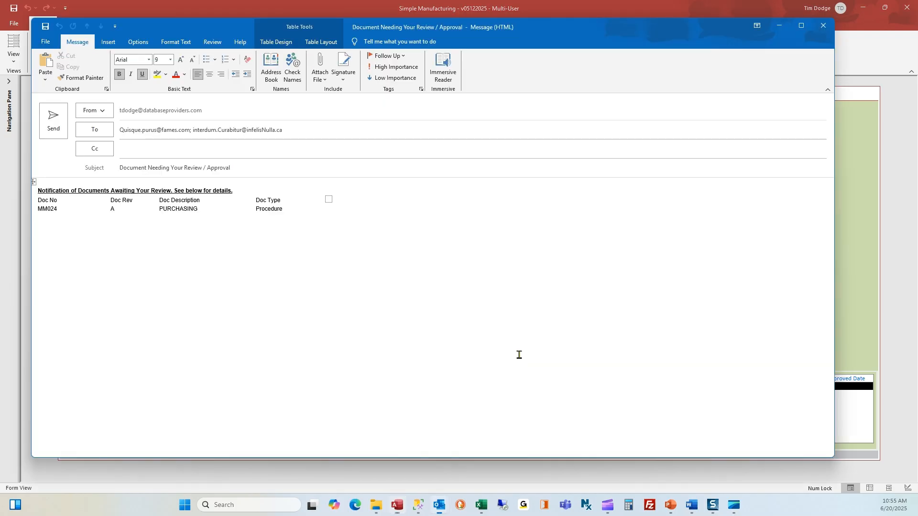
left_click(819, 28)
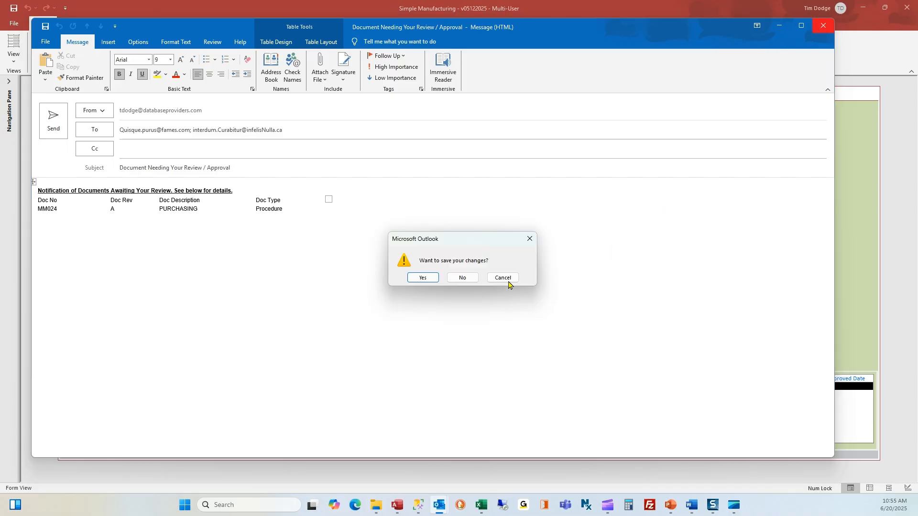
left_click(465, 279)
left_click(476, 282)
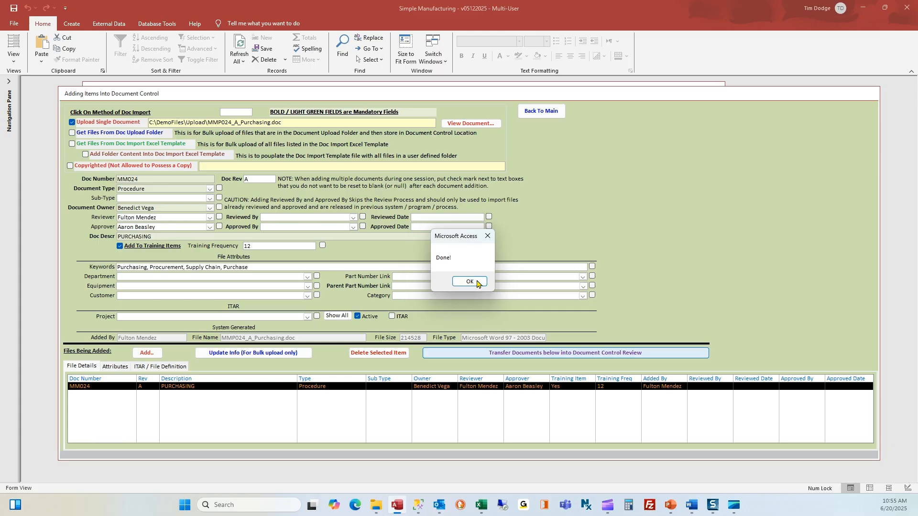
left_click(476, 282)
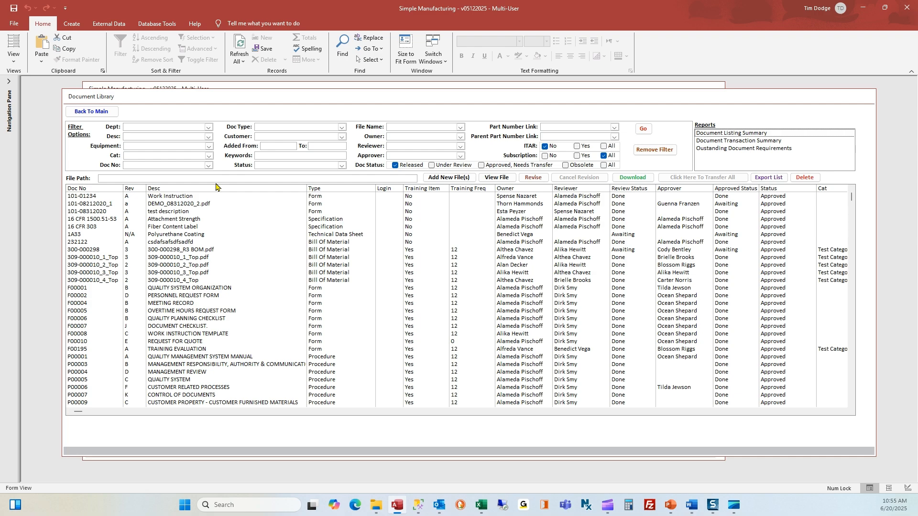
- Filter the library to Under Review, then list Docs Needing Your Review in the To Do list
left_click(448, 167)
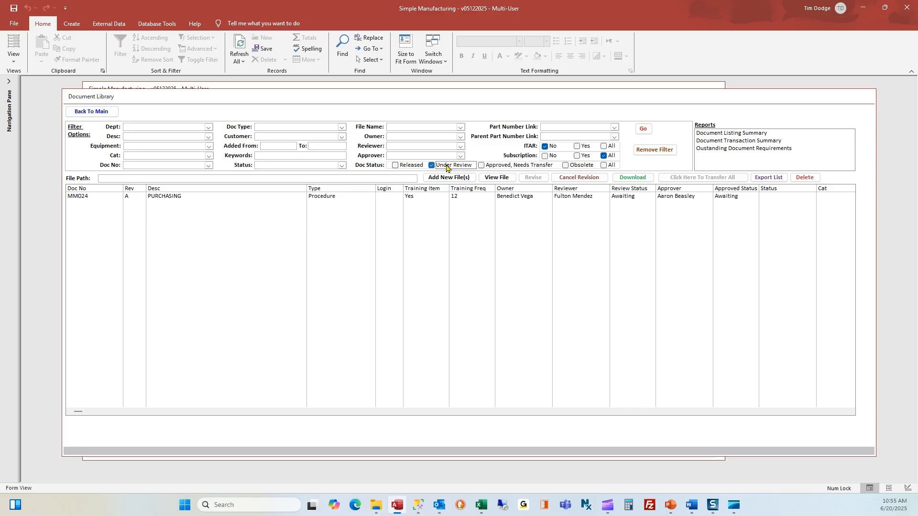
left_click(104, 115)
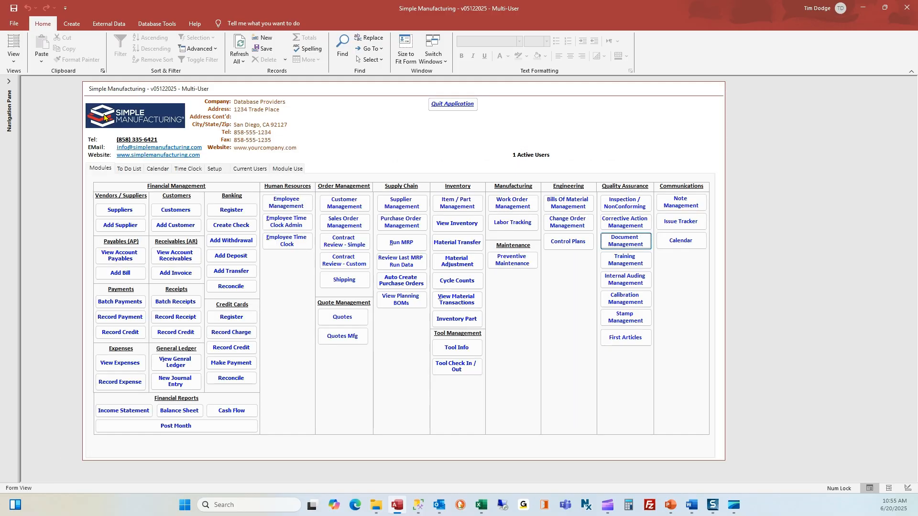
left_click(127, 169)
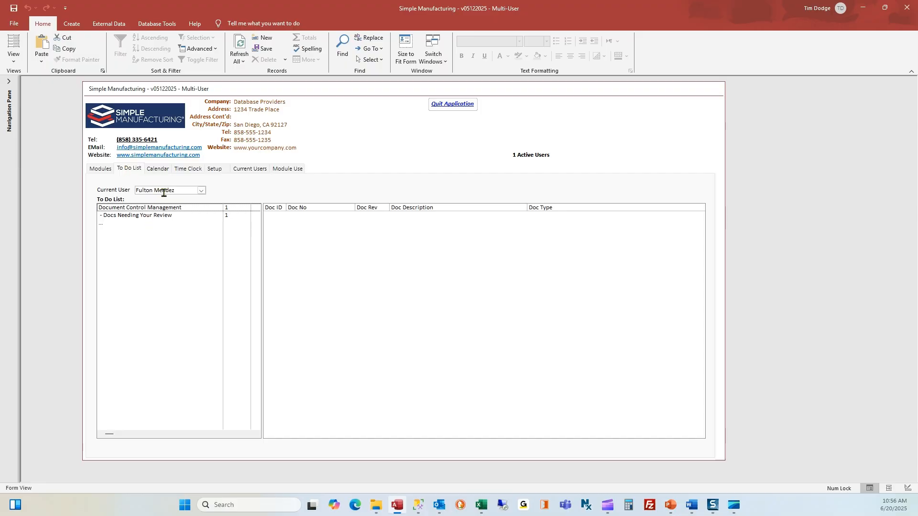
left_click(156, 217)
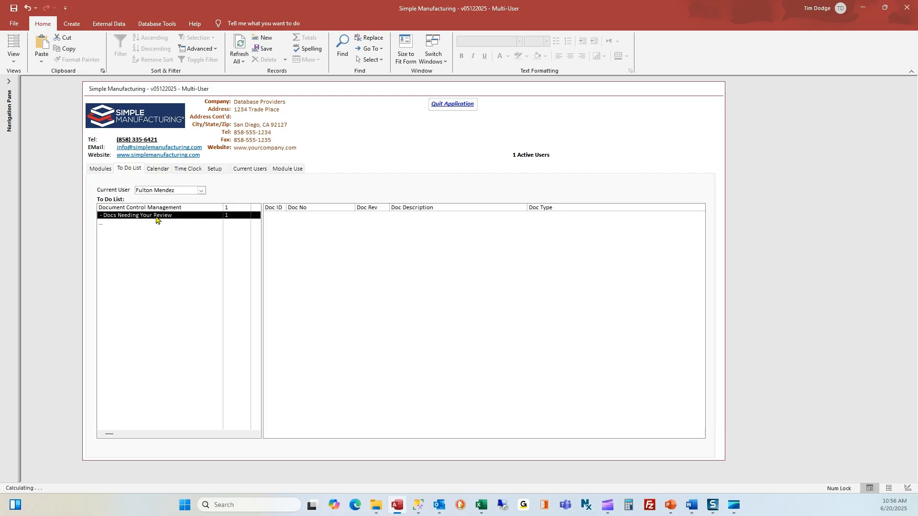
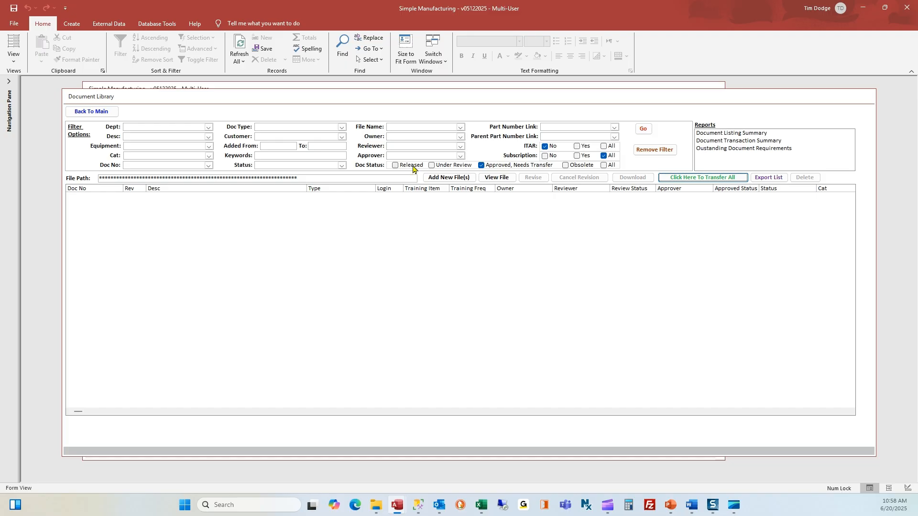
- Filter the Document Library to Released documents instead of Approved, Needs Transfer
left_click(413, 166)
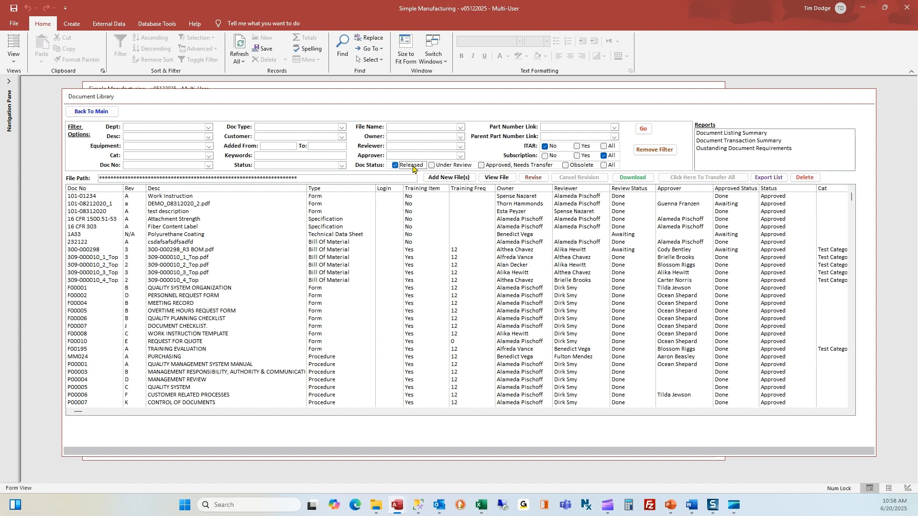
left_click(342, 128)
left_click(295, 206)
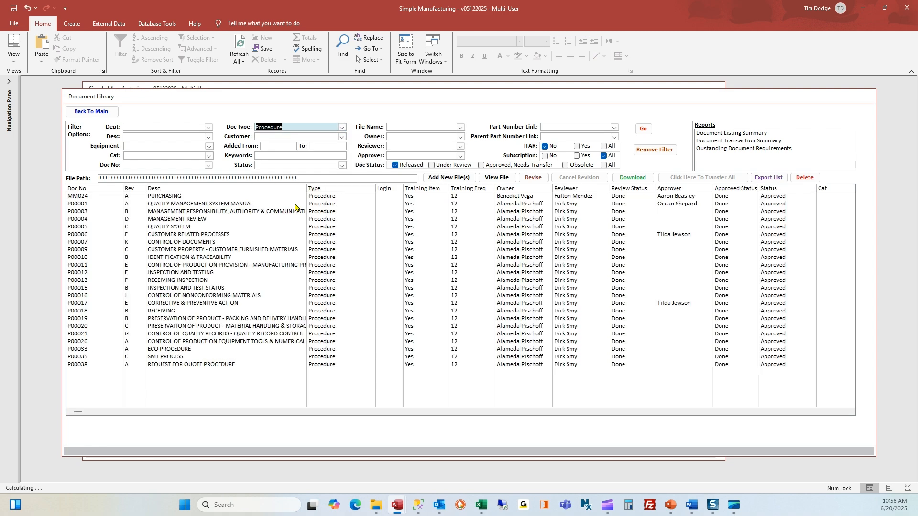
left_click(183, 197)
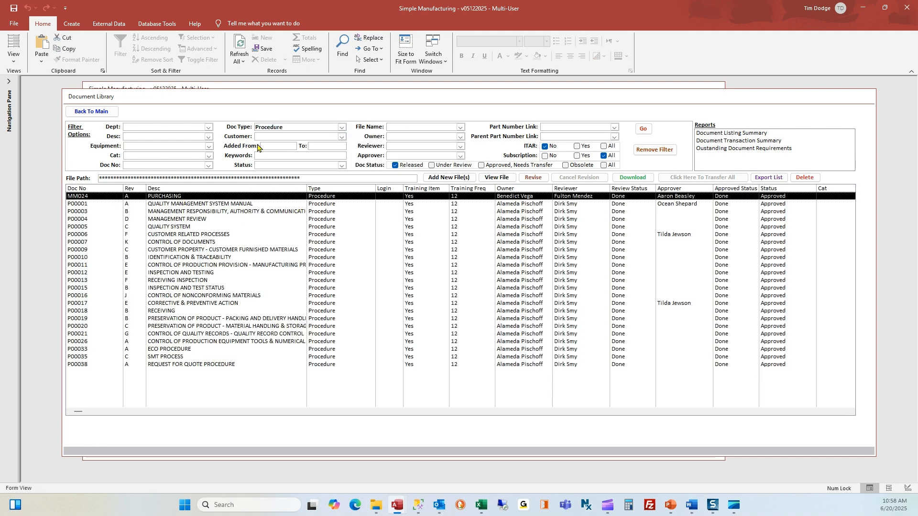
left_click(242, 127)
key("Delete")
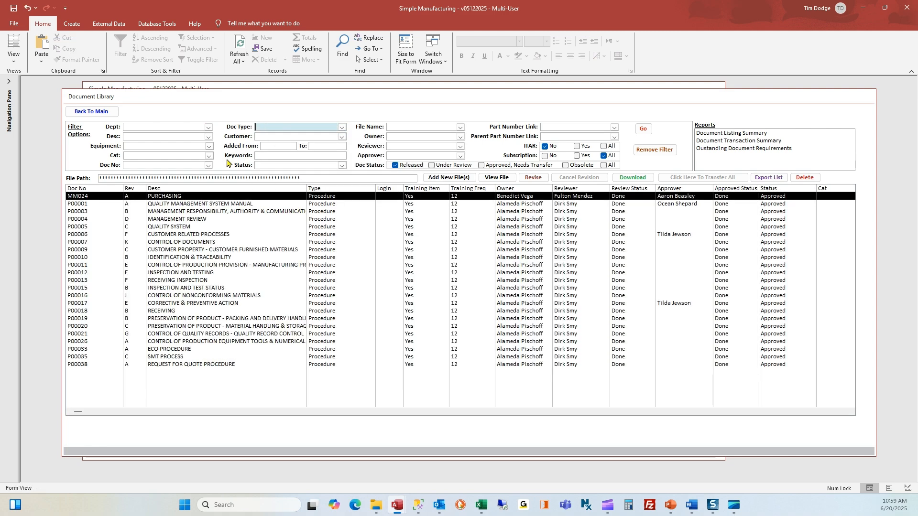
left_click(265, 157)
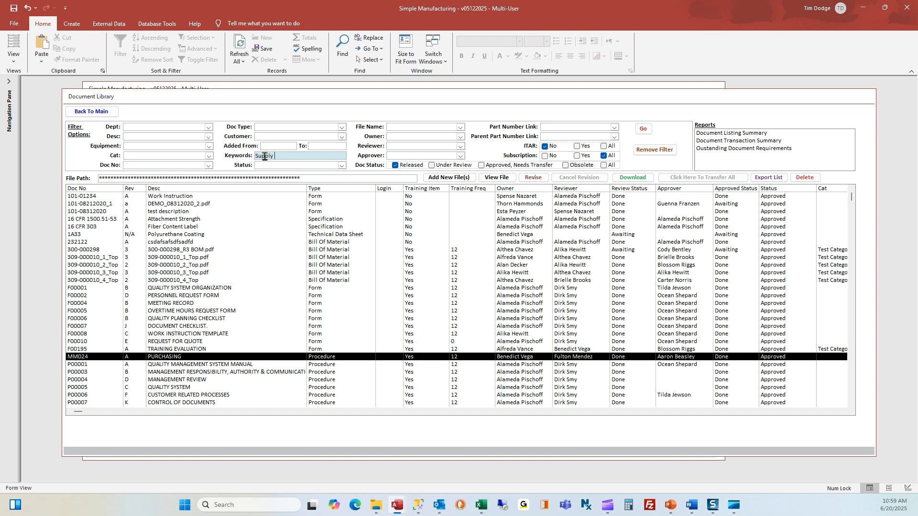
type("Supply Chain")
key("Return")
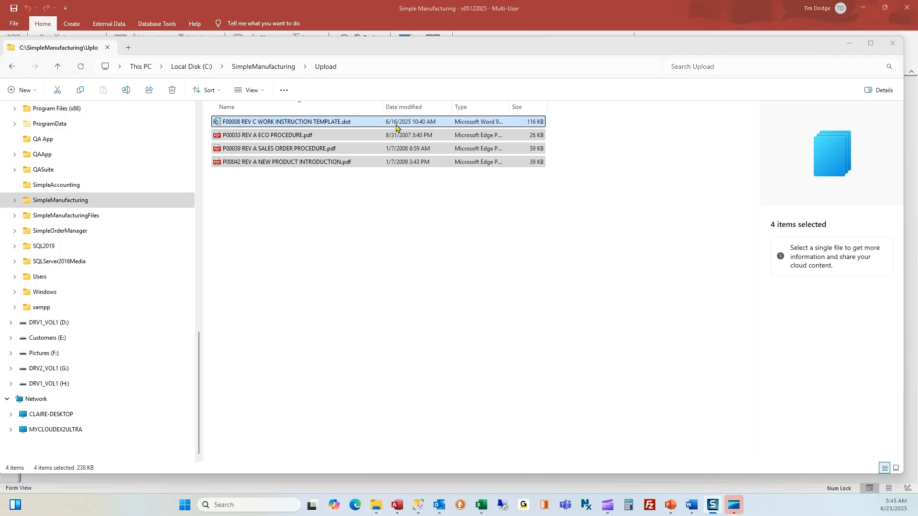
left_click(399, 149)
left_click(403, 163)
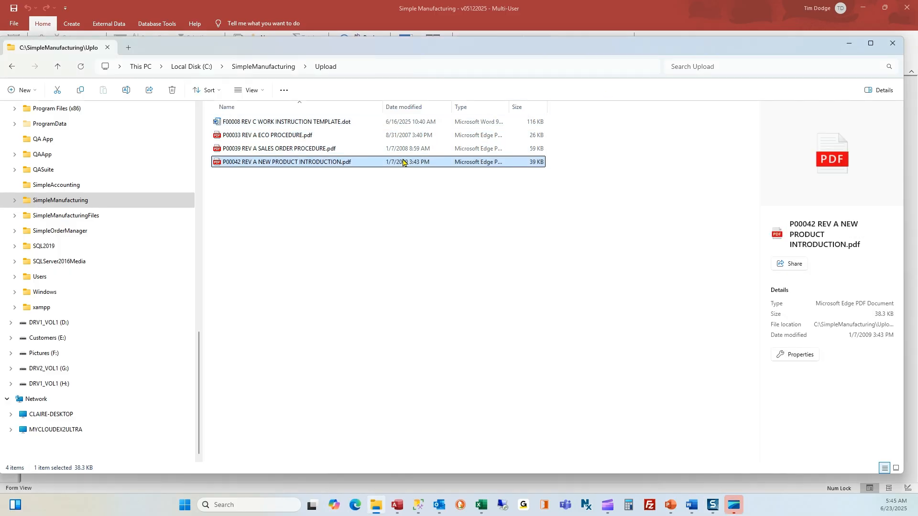
left_click(870, 43)
left_click(863, 7)
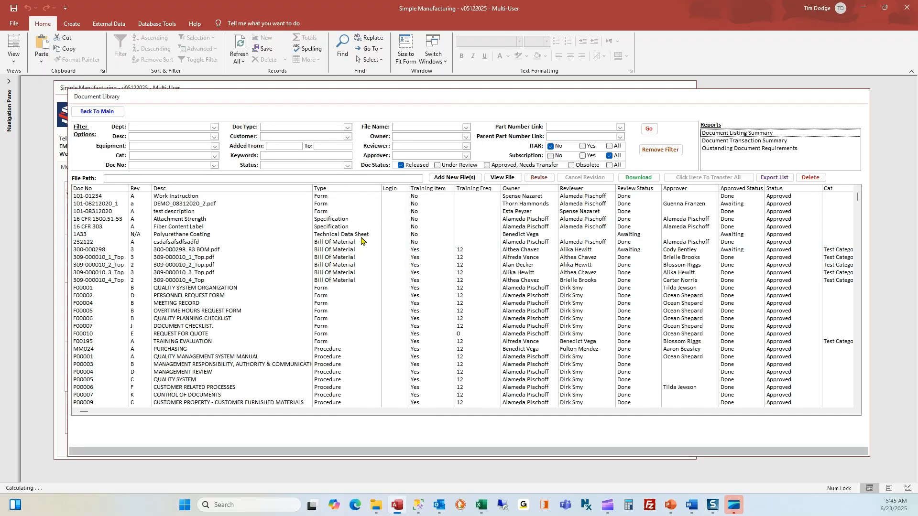
- Load the Doc Upload Folder files and select the F00008 work instruction template
left_click(445, 178)
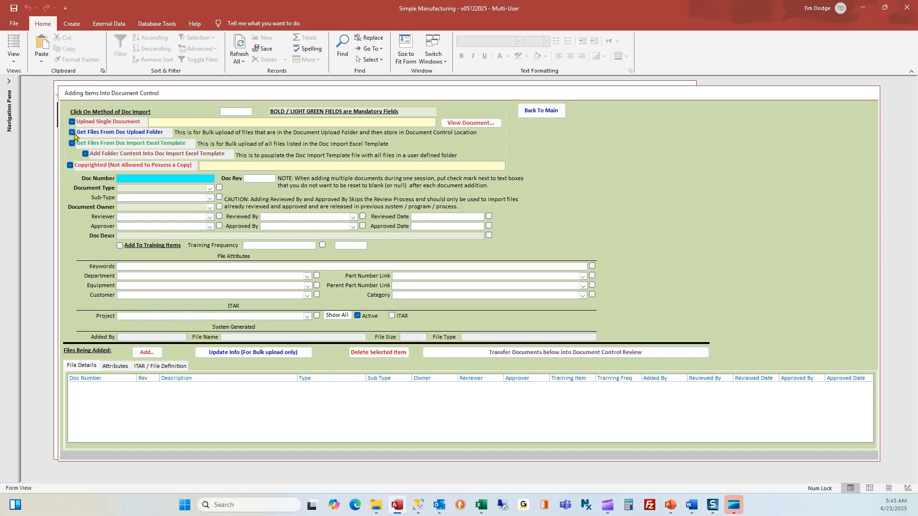
left_click(73, 132)
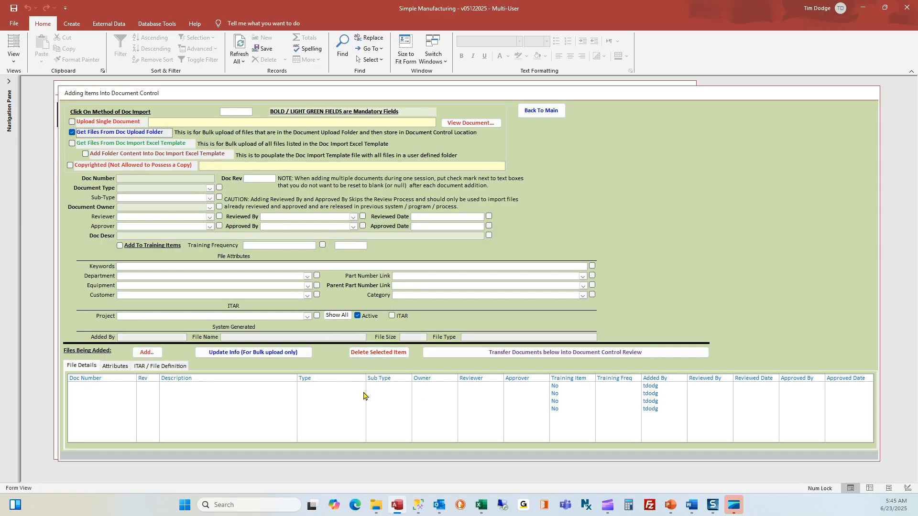
left_click(161, 367)
left_click(270, 388)
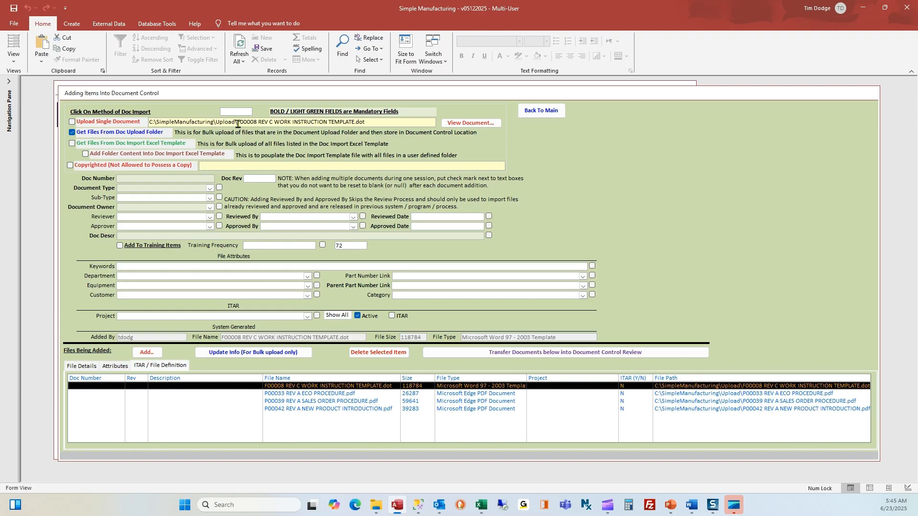
- Enter document number F00008, revision C, and type Form, acknowledging the level 2 review notice
left_click_drag(237, 122, 259, 123)
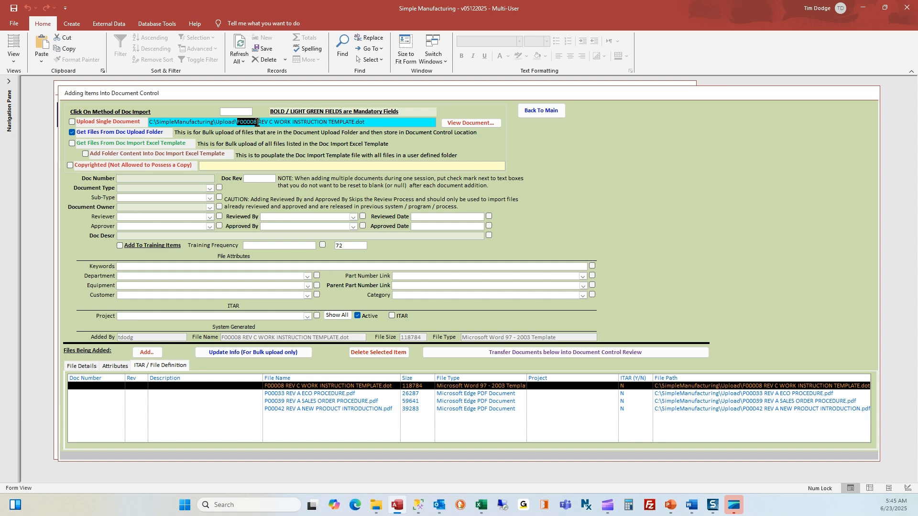
key("ctrl+c")
left_click(147, 178)
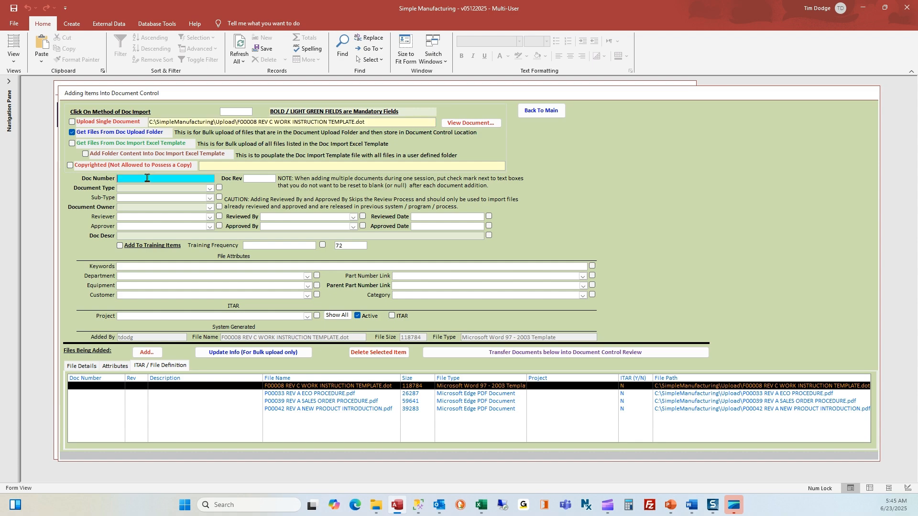
key("ctrl+v")
left_click(253, 179)
type("C")
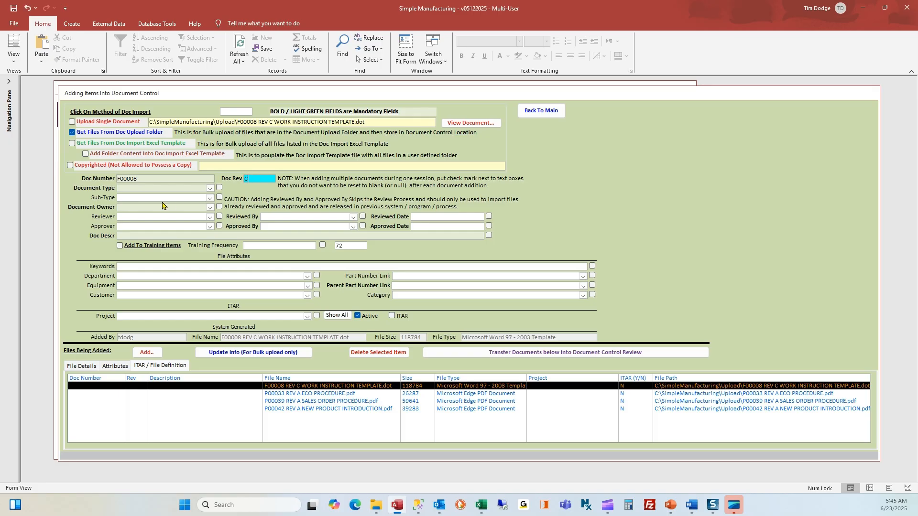
left_click(210, 187)
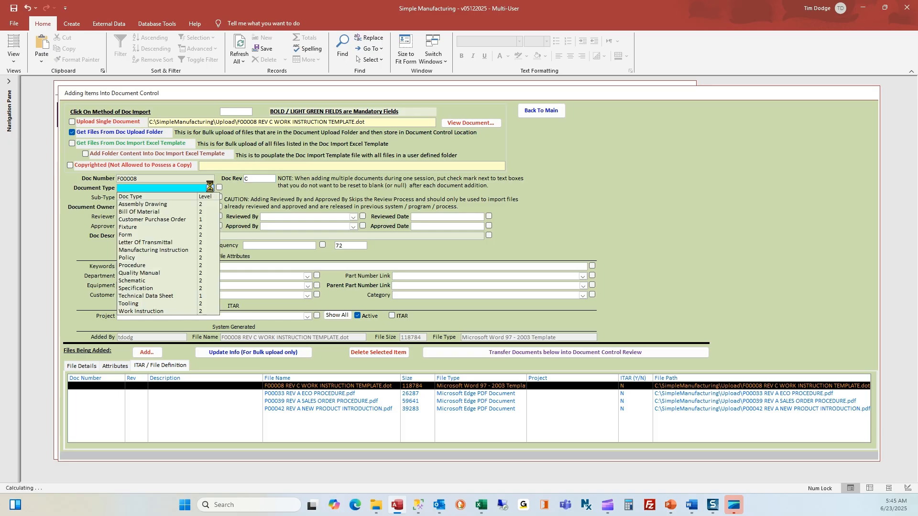
left_click(196, 235)
left_click(527, 281)
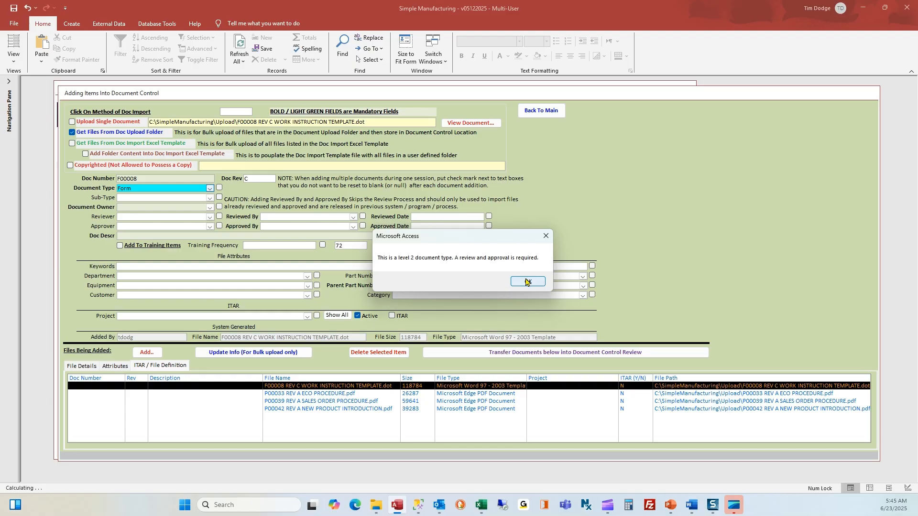
- Fill in the document owner, reviewer and approver from the suggested names
left_click(140, 209)
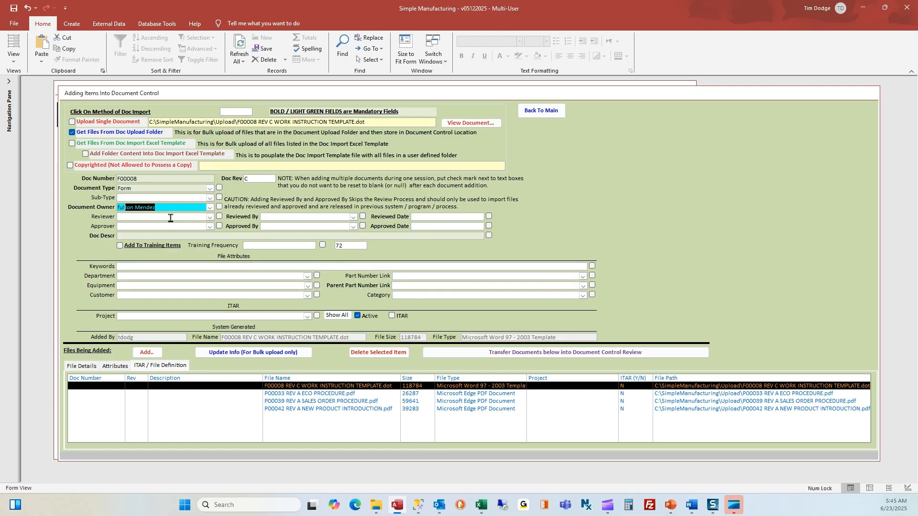
left_click_drag(169, 209, 107, 202)
left_click(121, 217)
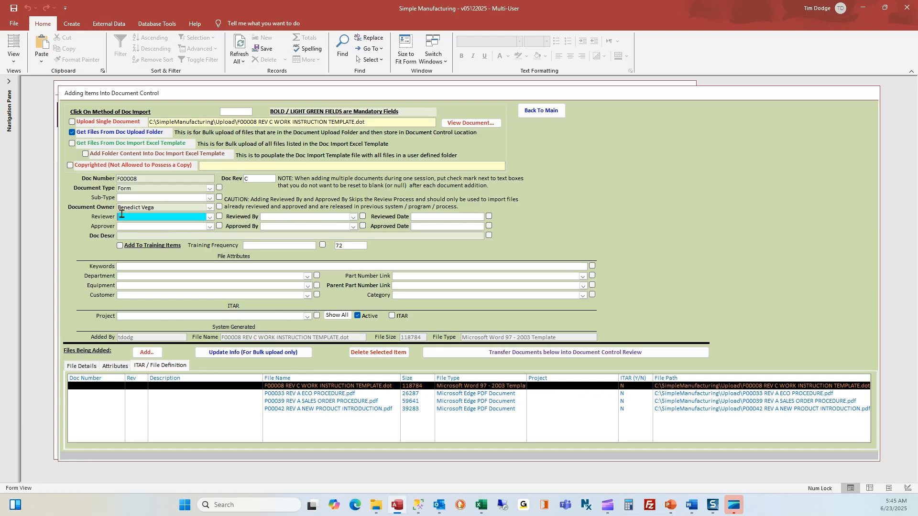
type("f")
key("Tab")
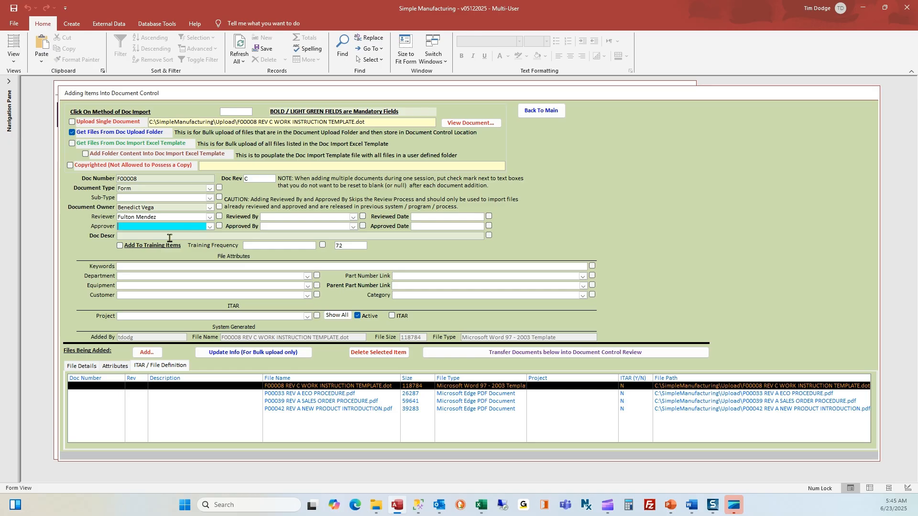
key("Tab")
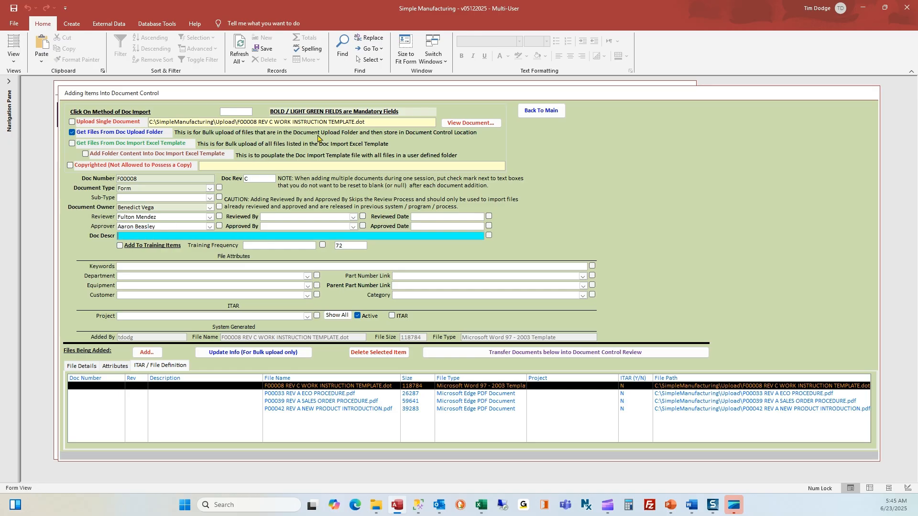
- Set description and keywords to WORK INSTRUCTION TEMPLATE, marked as training every 12
left_click(283, 122)
left_click_drag(274, 122, 352, 122)
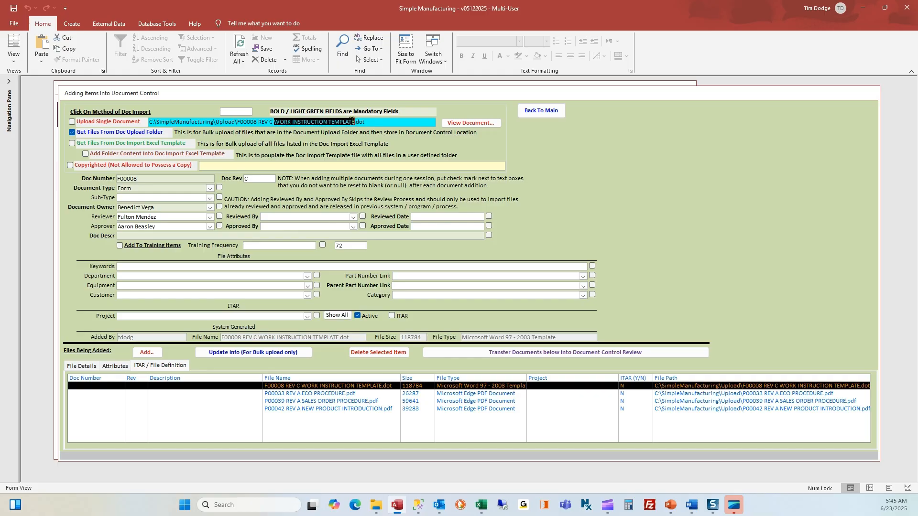
key("ctrl+c")
left_click(145, 236)
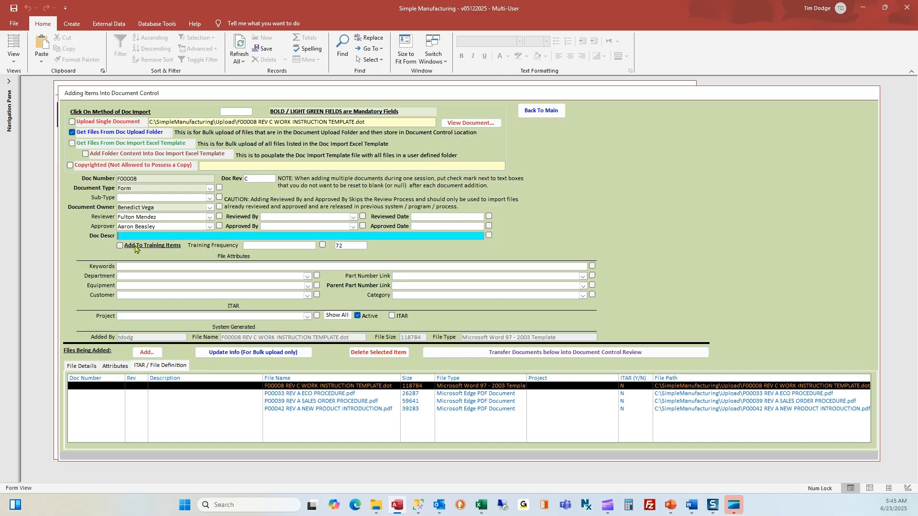
key("ctrl+v")
left_click(119, 246)
left_click(258, 245)
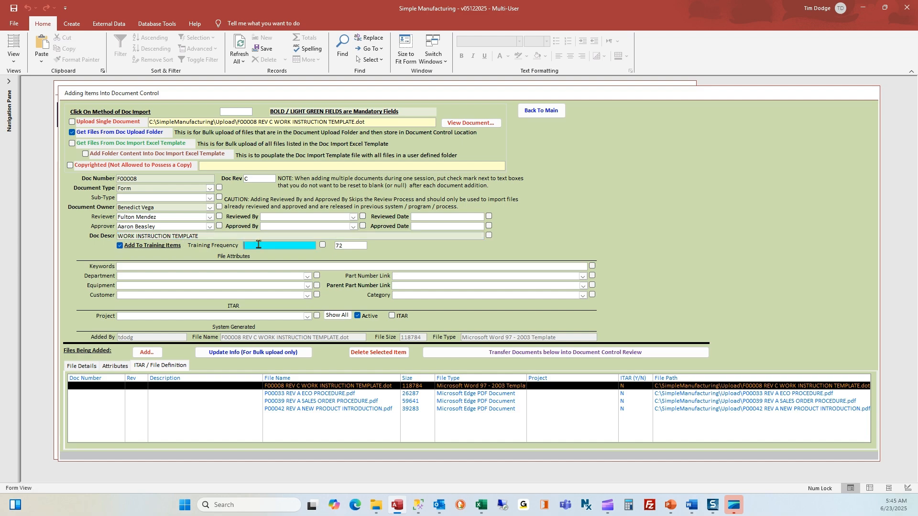
type("12")
left_click(177, 268)
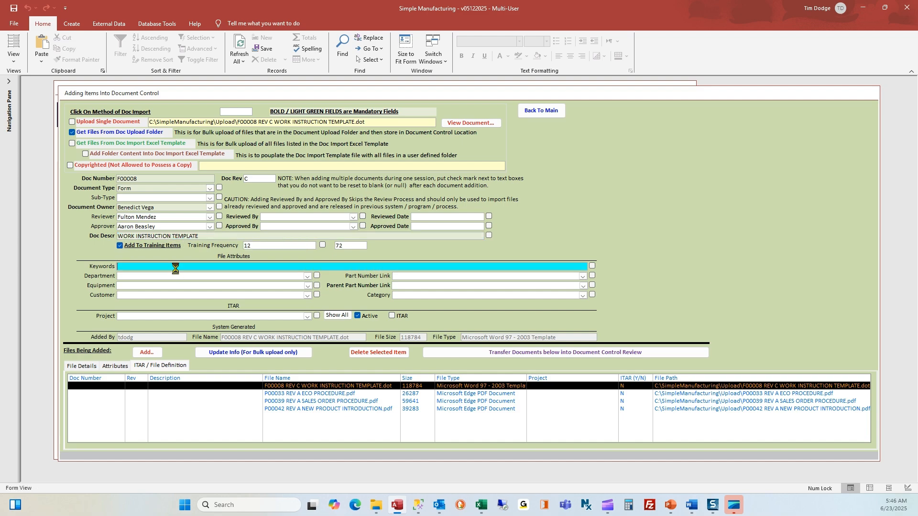
key("ctrl+v")
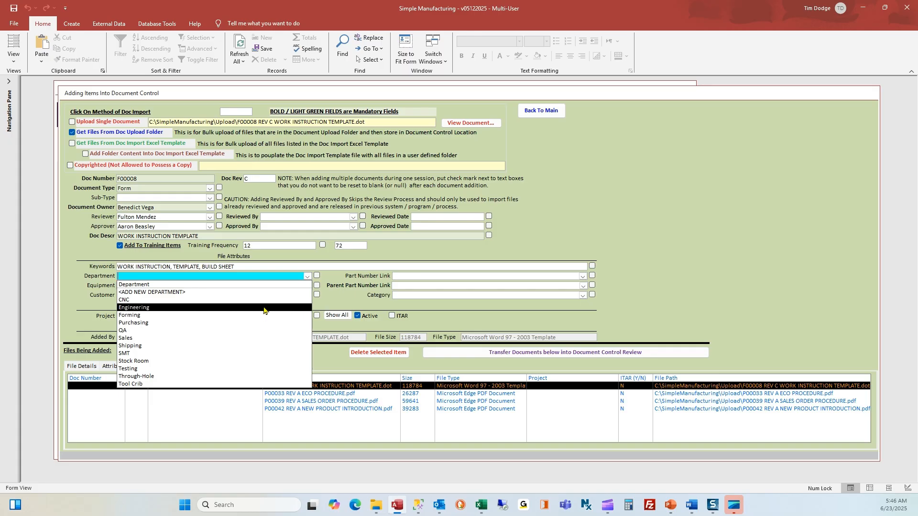
left_click(265, 308)
left_click(308, 285)
left_click(306, 293)
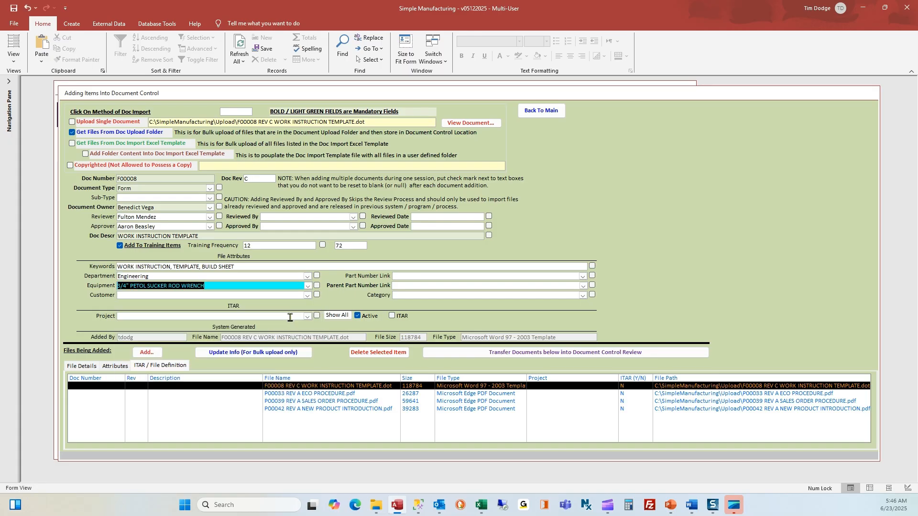
left_click(307, 295)
left_click(201, 319)
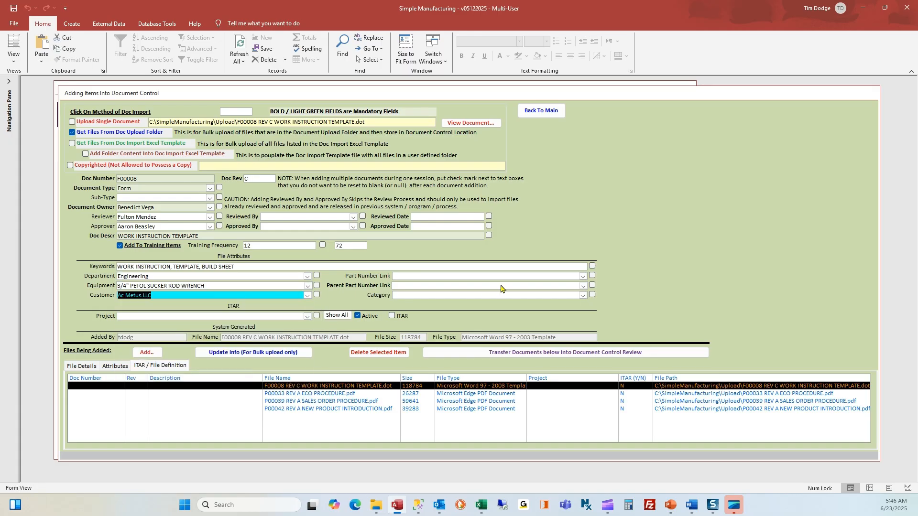
left_click(583, 276)
left_click(555, 339)
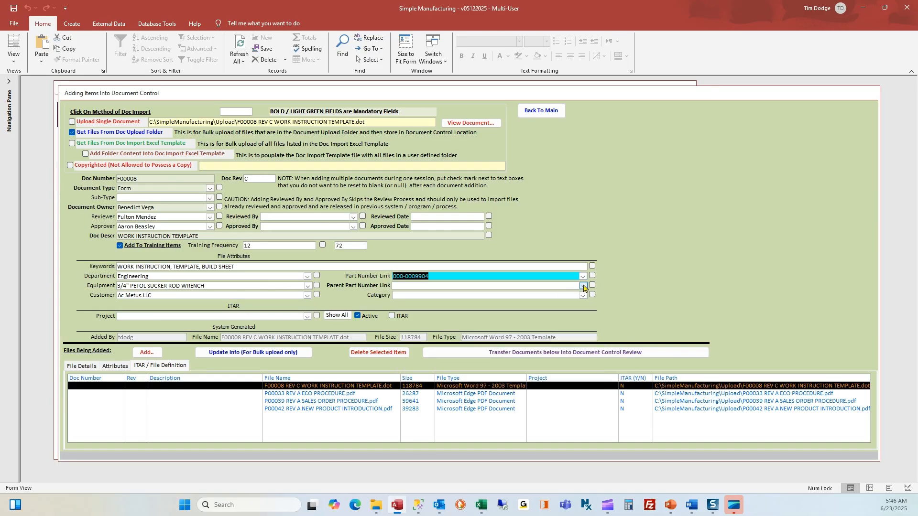
left_click(583, 287)
scroll(535, 382, "down", 2)
left_click(530, 398)
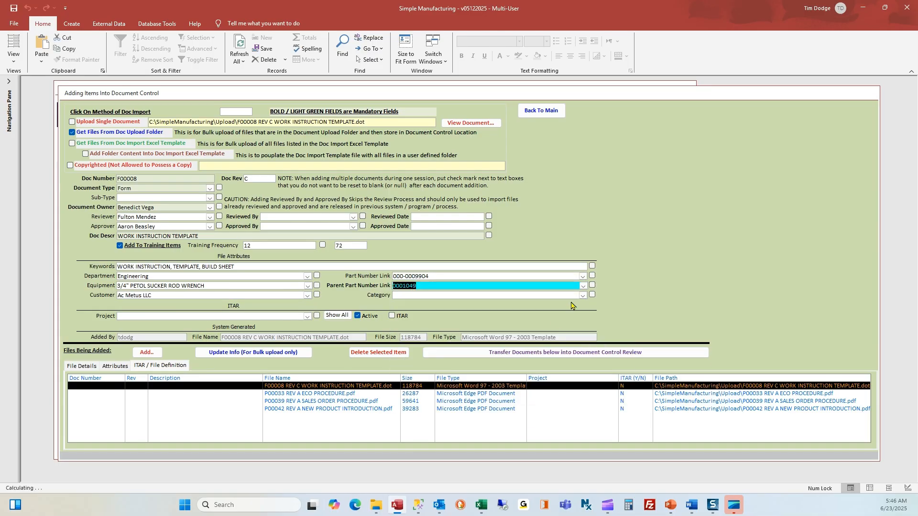
left_click(583, 295)
left_click(574, 308)
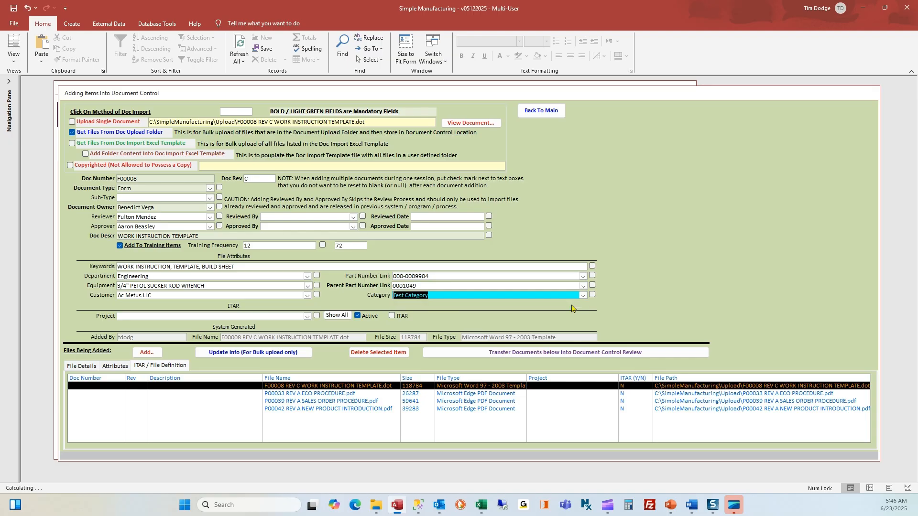
left_click(224, 354)
- Keep the owner, reviewer, approver and training frequency values for the following files
left_click(284, 394)
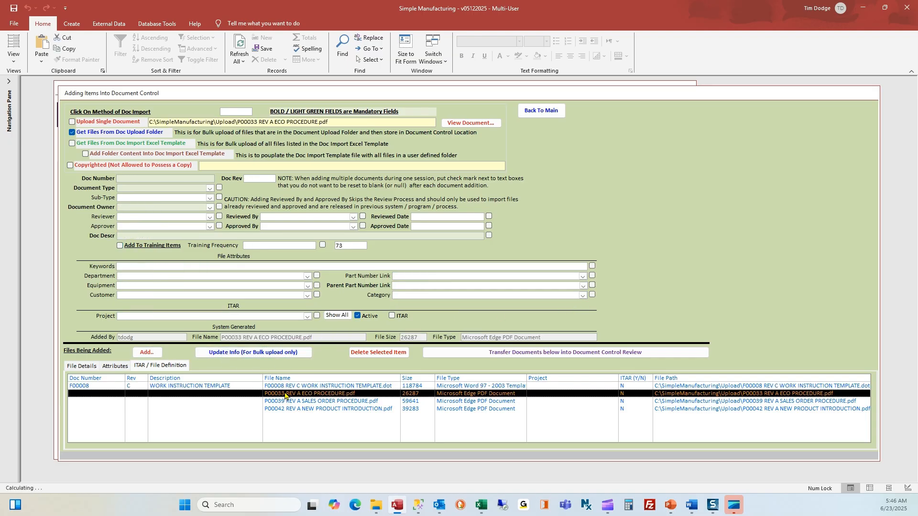
left_click(257, 386)
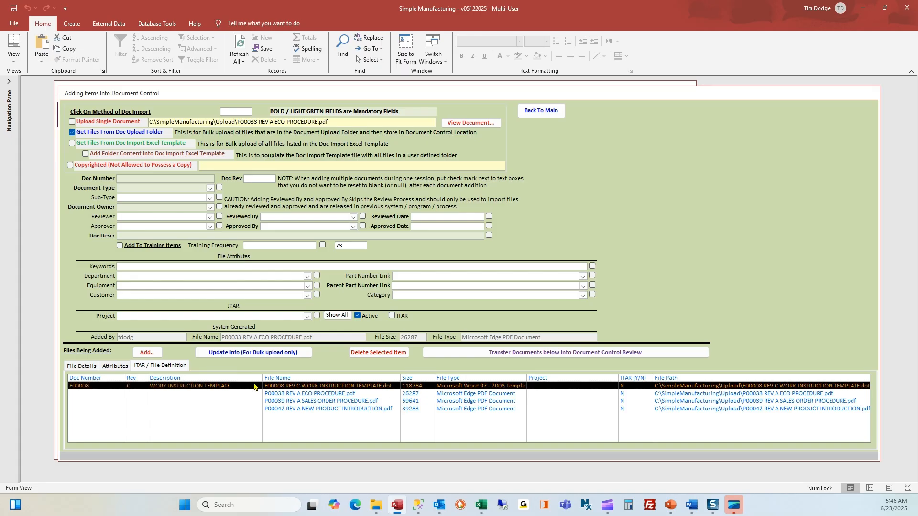
left_click(220, 207)
left_click(219, 216)
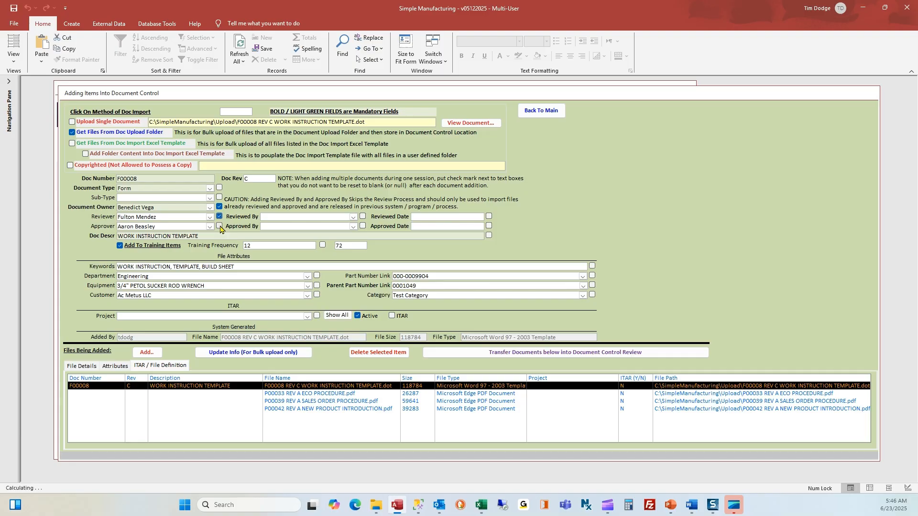
left_click(220, 226)
left_click(323, 245)
- Enter P00033 as the document number and set the document type to Procedure
left_click(279, 394)
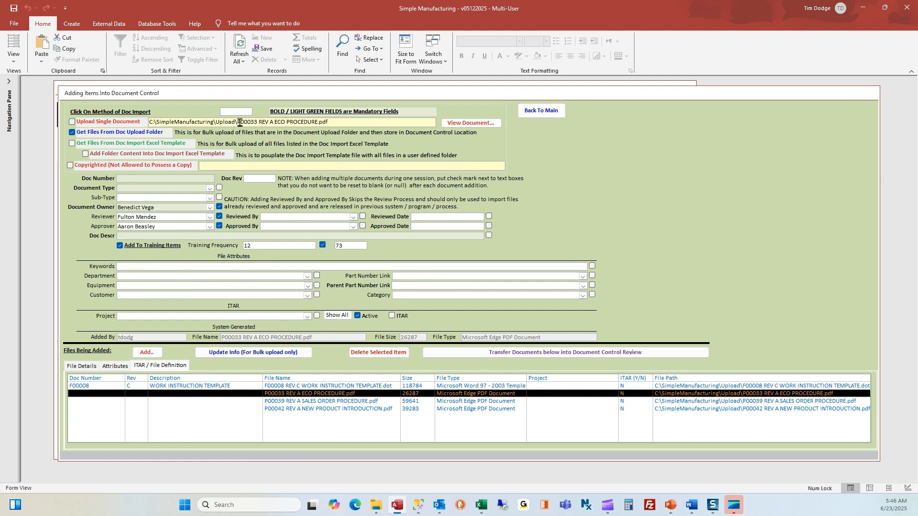
left_click_drag(236, 122, 258, 122)
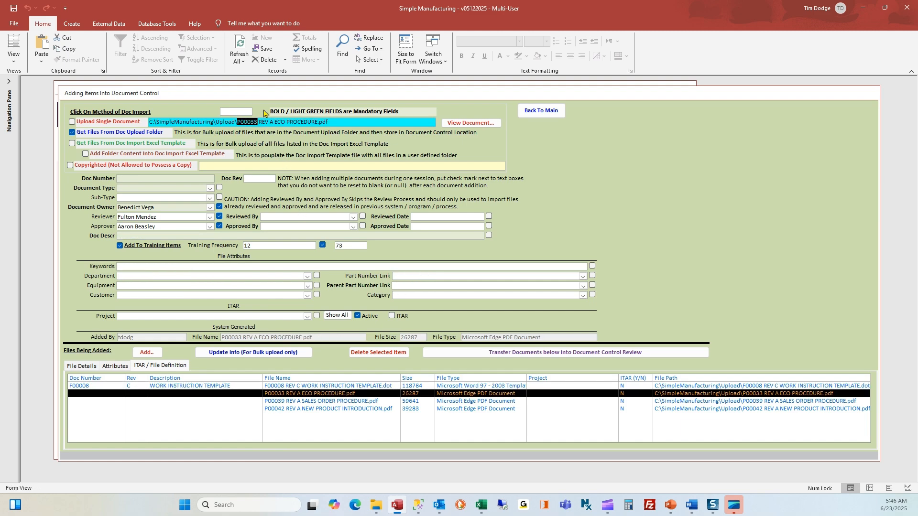
left_click(176, 179)
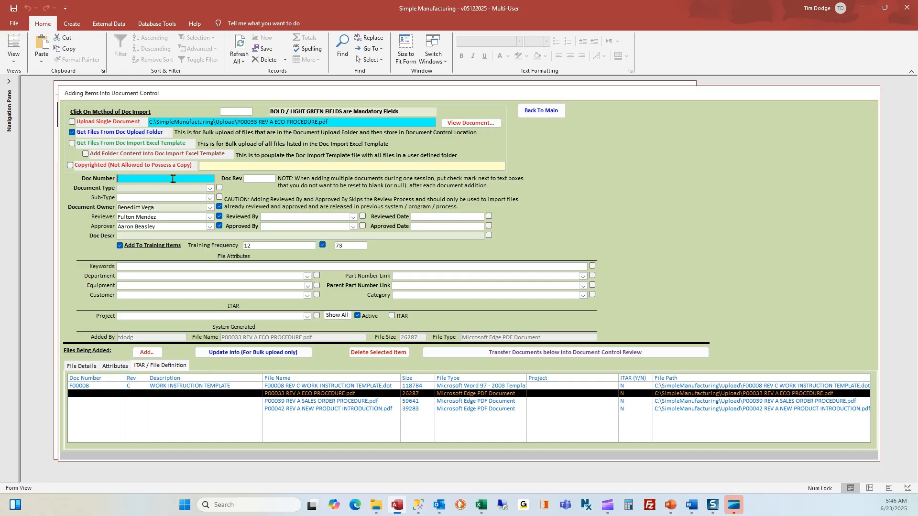
key("ctrl+v")
left_click(257, 177)
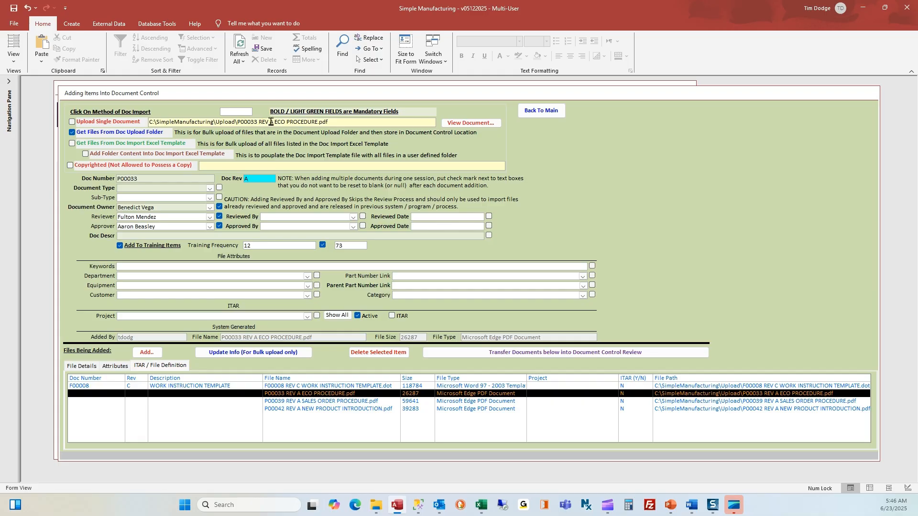
left_click_drag(274, 122, 320, 117)
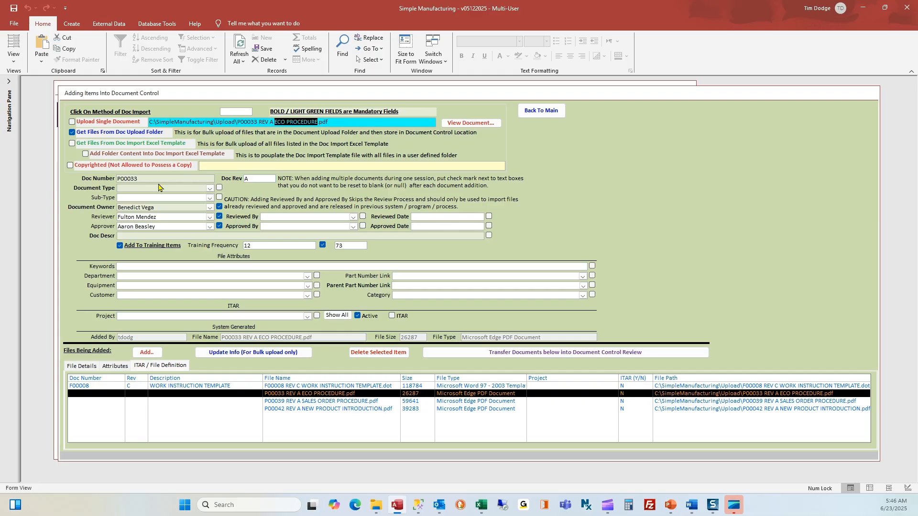
left_click(210, 190)
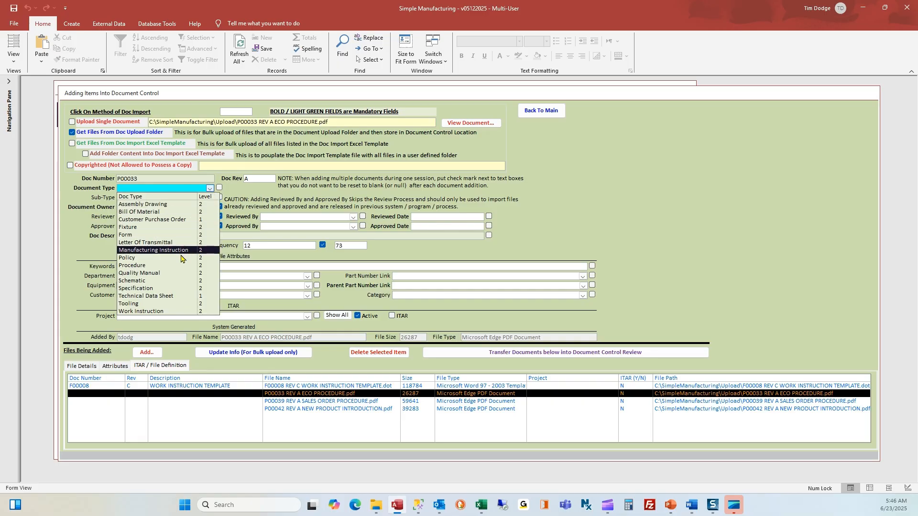
left_click_drag(275, 122, 319, 117)
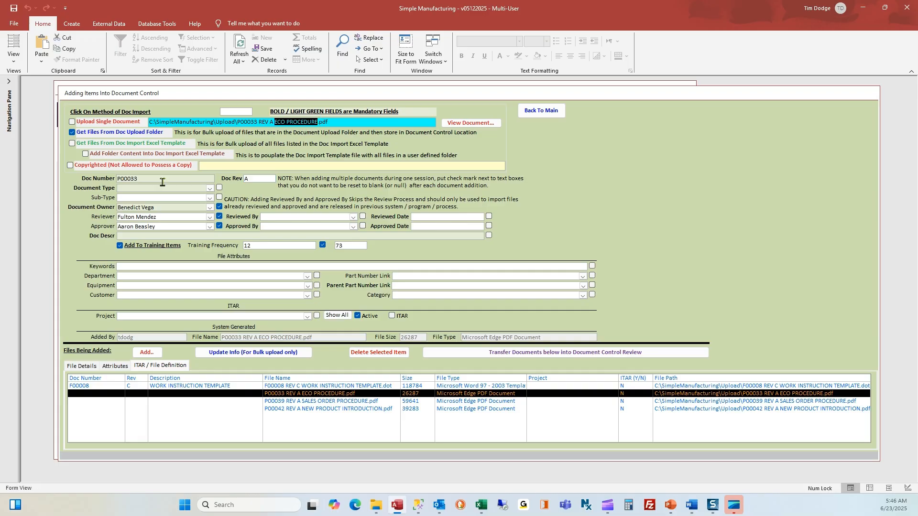
left_click(211, 189)
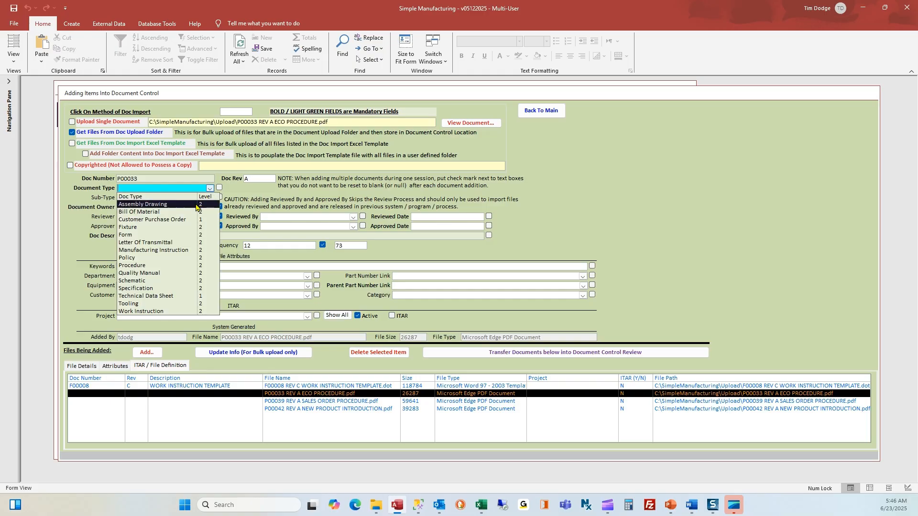
left_click(181, 266)
left_click(532, 285)
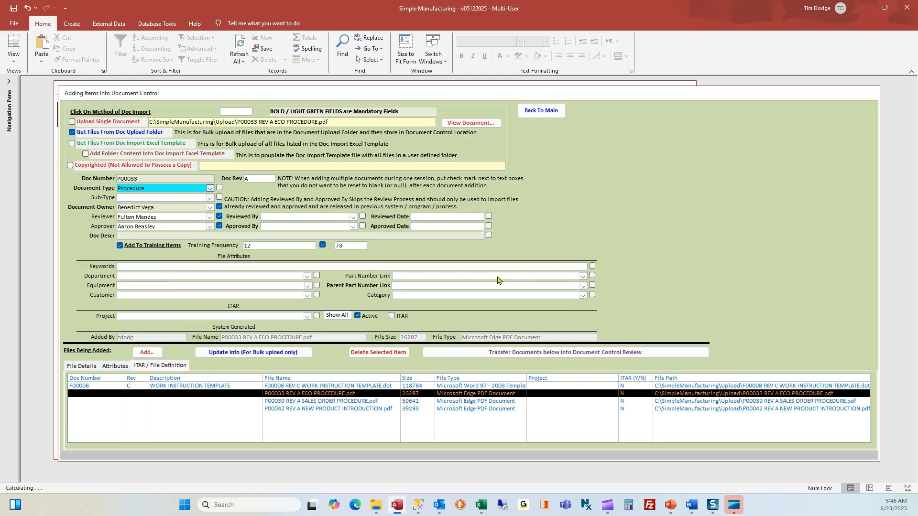
- Describe P00033 as ECO PROCEDURE with keywords adding CHANGE ORDER, BOM CHANGE, department Engineering, and save
left_click(161, 235)
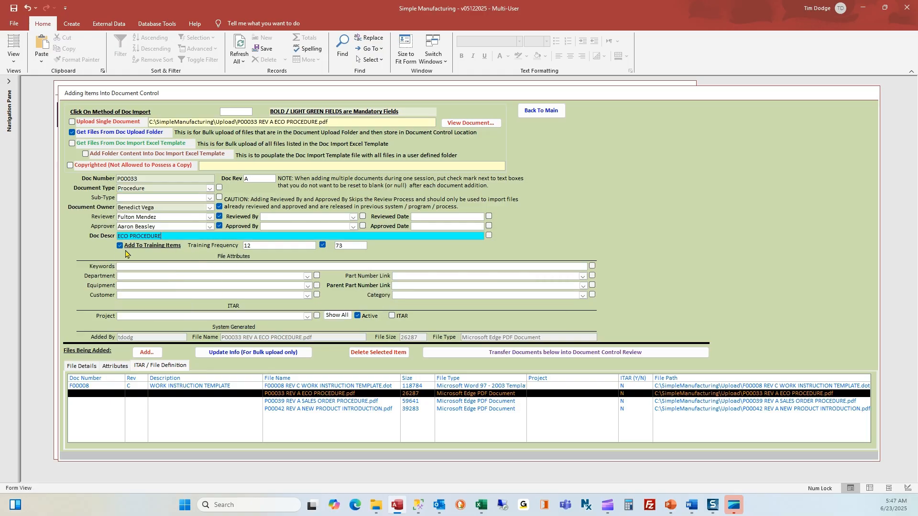
left_click(131, 268)
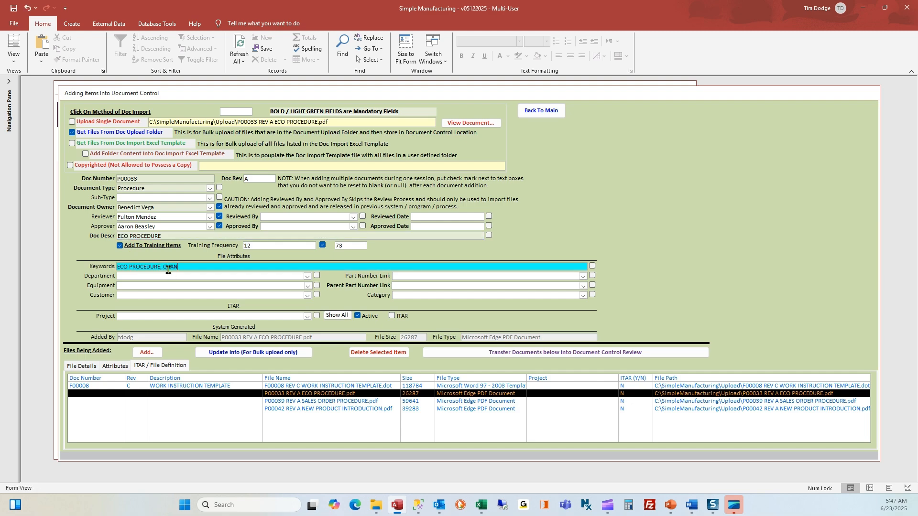
type(", CHANGE ORDER, BOM CHANGE")
left_click(307, 277)
left_click(300, 308)
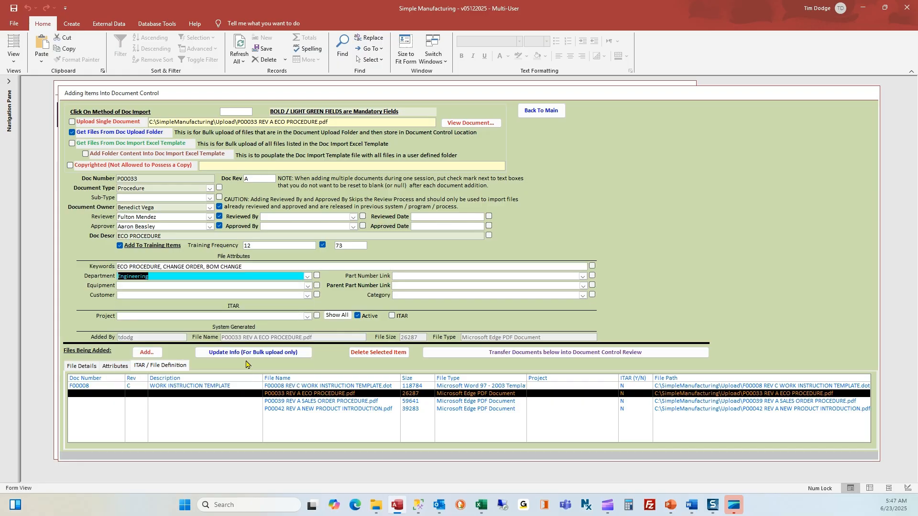
left_click(232, 354)
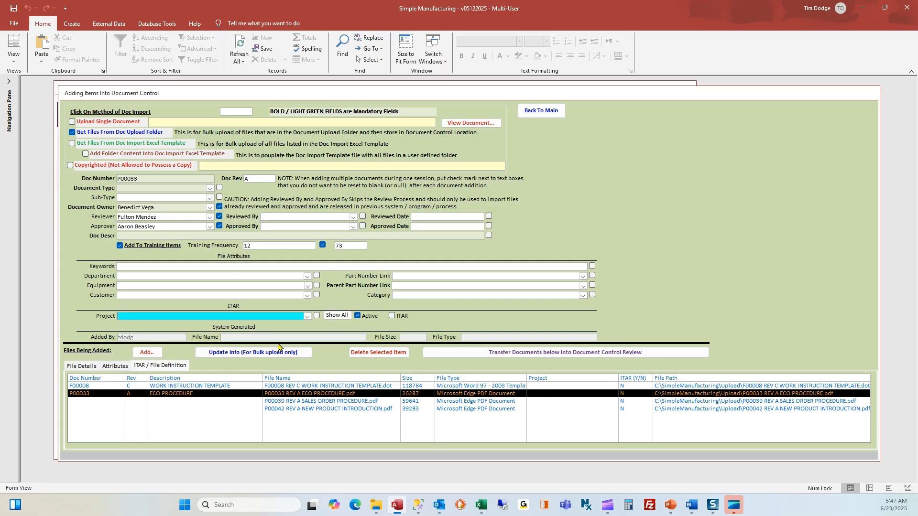
- Keep the Procedure document type for later files and load the P00039 file
left_click(278, 393)
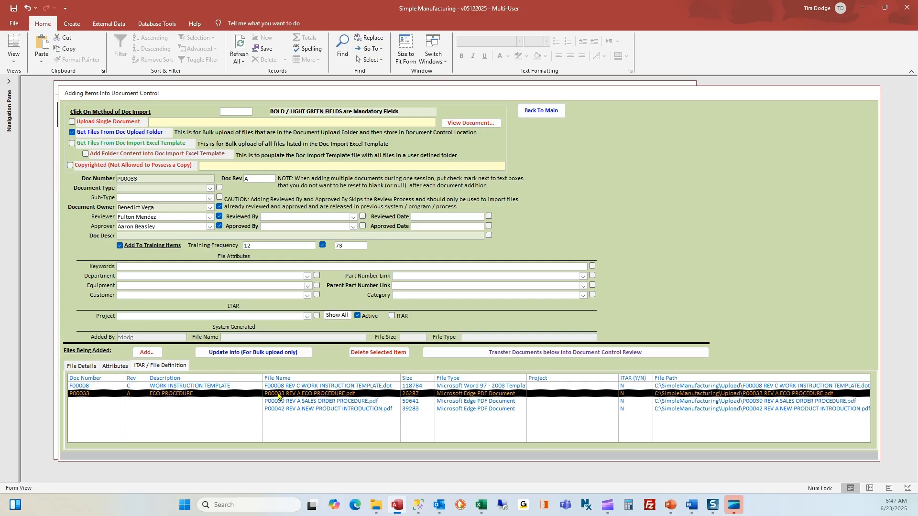
left_click(219, 188)
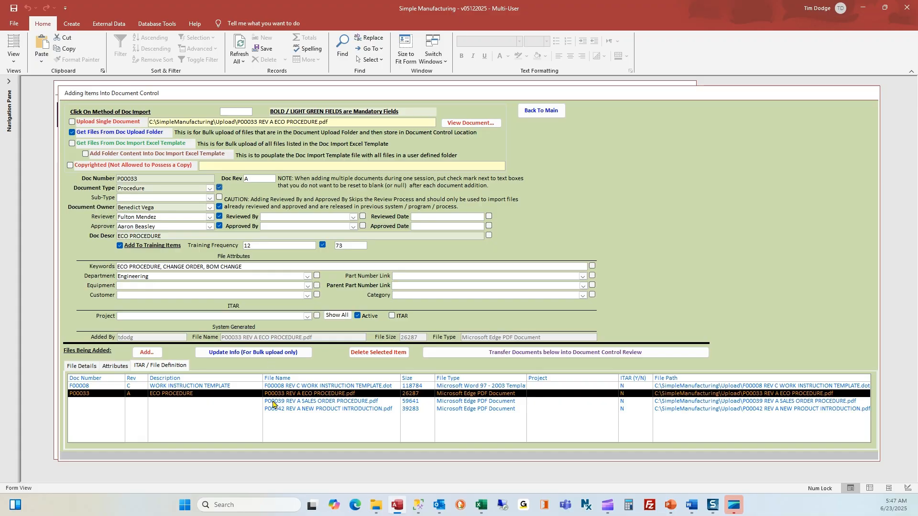
left_click(272, 403)
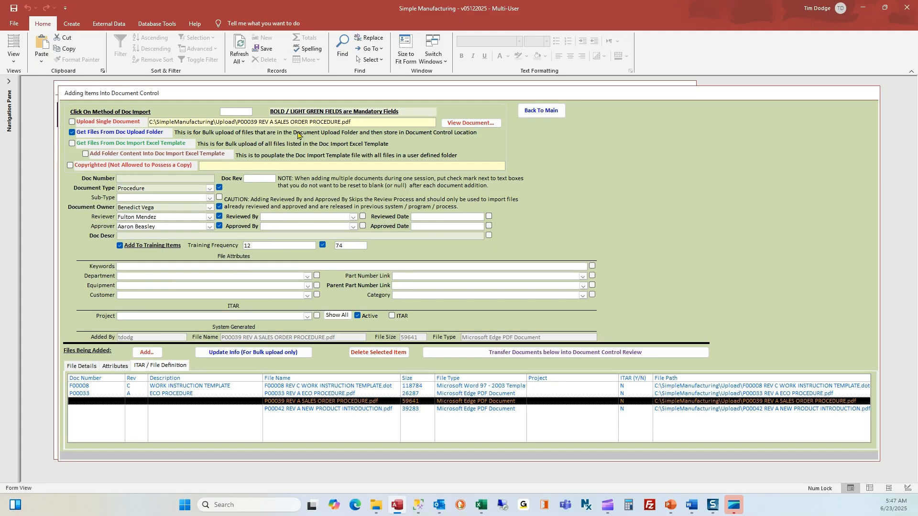
- Record P00039 as SALES ORDER PROCEDURE, keywords adding 'CHAMGE ORDE', department Sales, and update it
left_click_drag(238, 122, 260, 121)
key("ctrl+c")
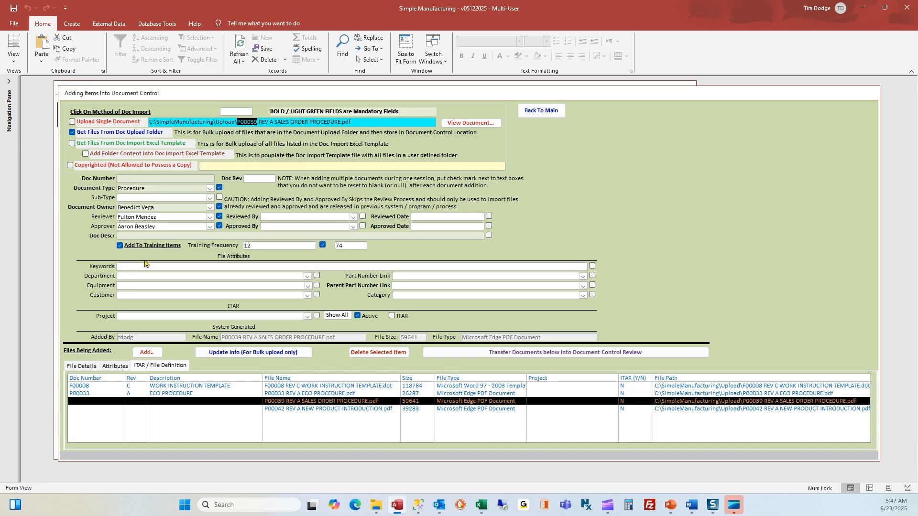
left_click(146, 179)
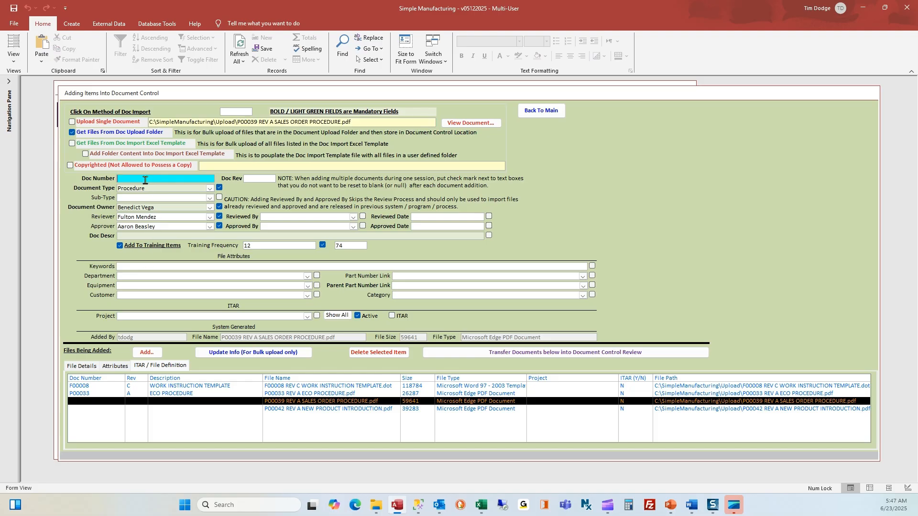
key("ctrl+v")
left_click(267, 178)
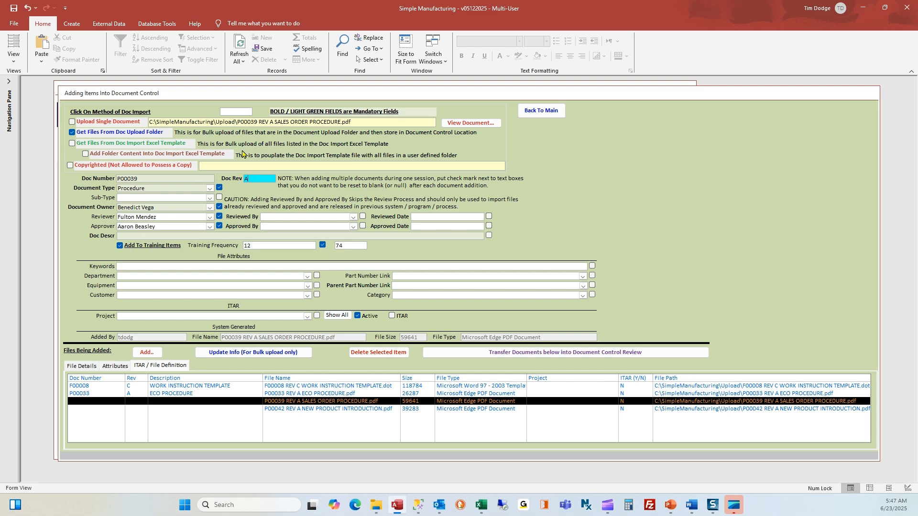
left_click_drag(274, 122, 342, 122)
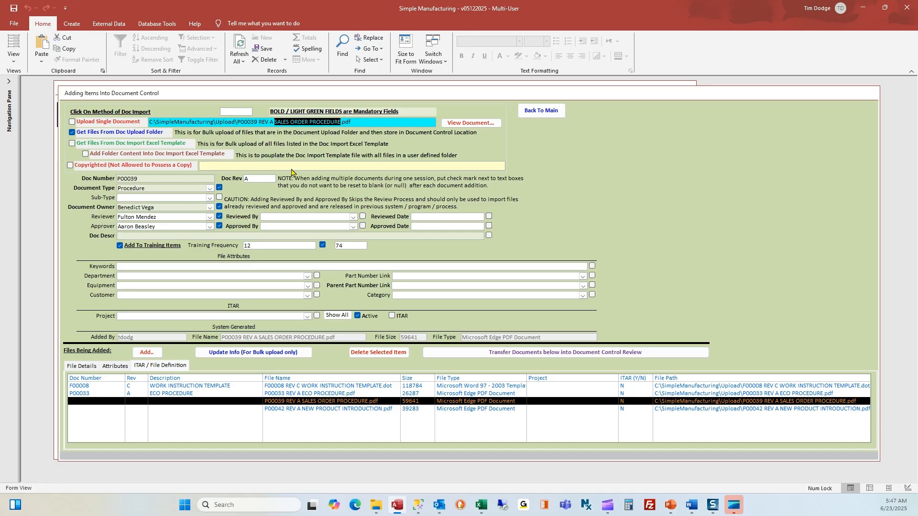
type("SALES ORDER PROCEDURE")
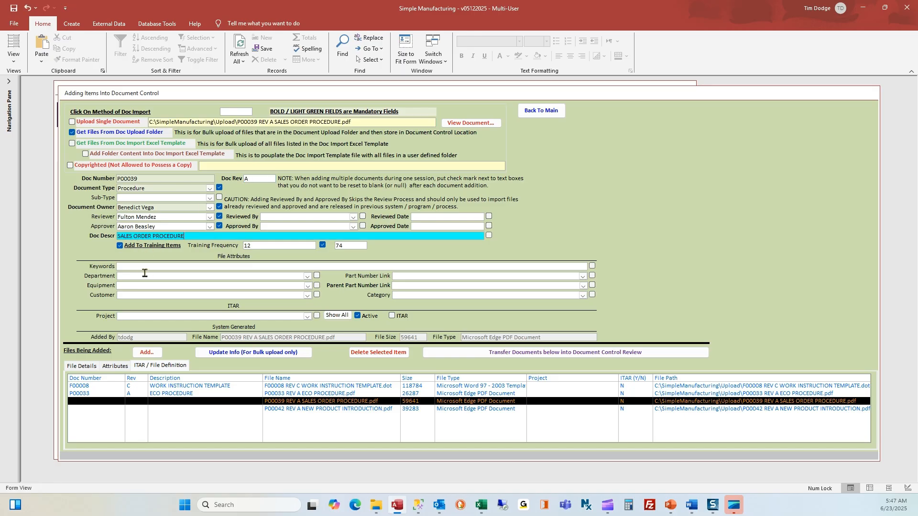
left_click(139, 269)
type("SALES ORDER PROCEDURE")
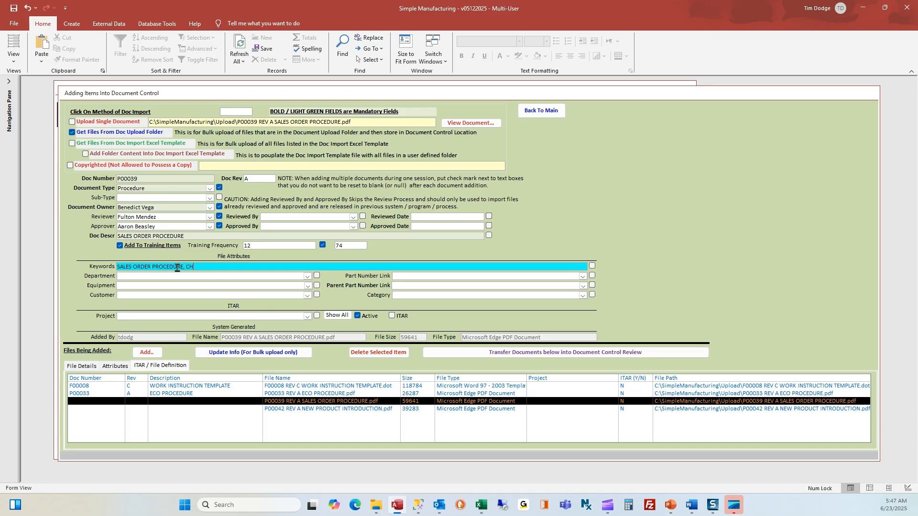
type(", CHAMGE ORDE")
left_click(307, 276)
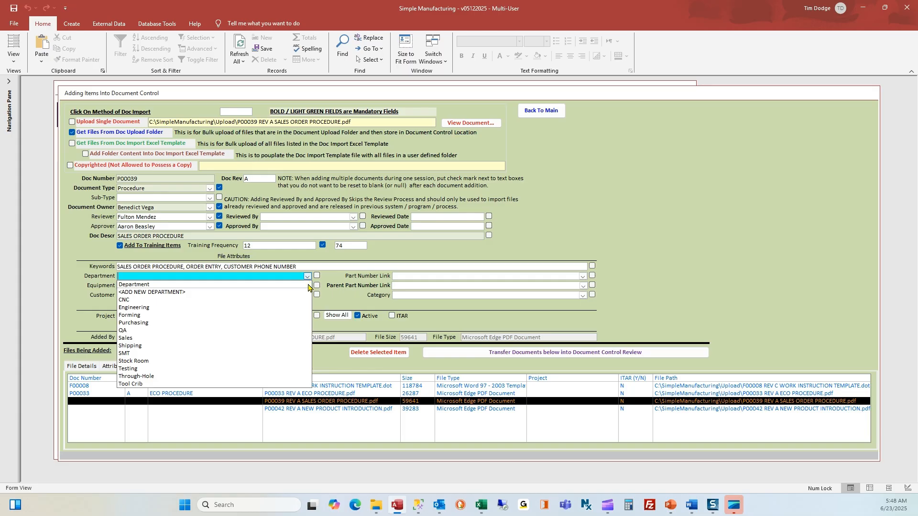
left_click(292, 338)
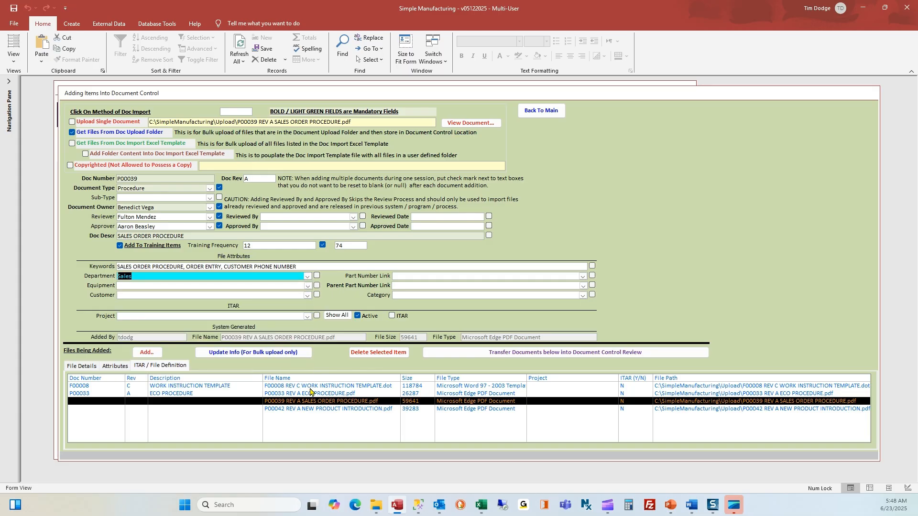
left_click(269, 354)
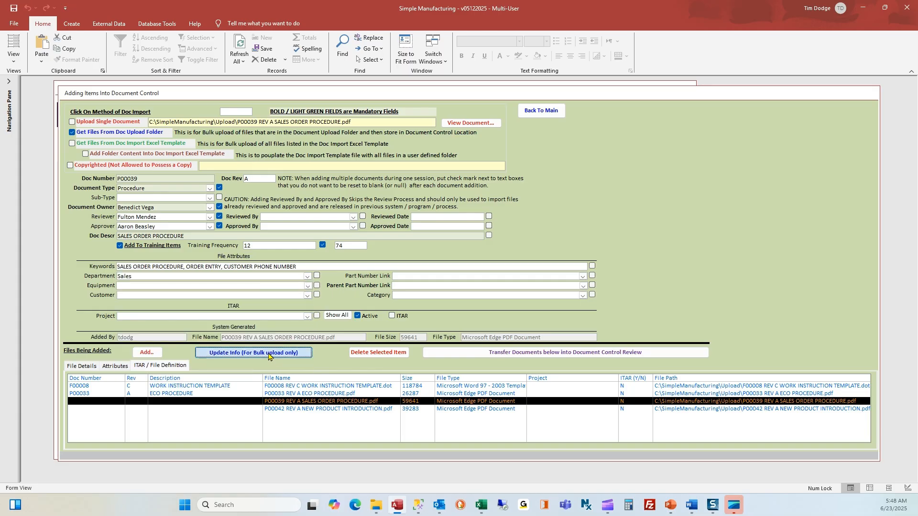
- Enter document number P00042 with revision A for the next upload file
left_click(289, 410)
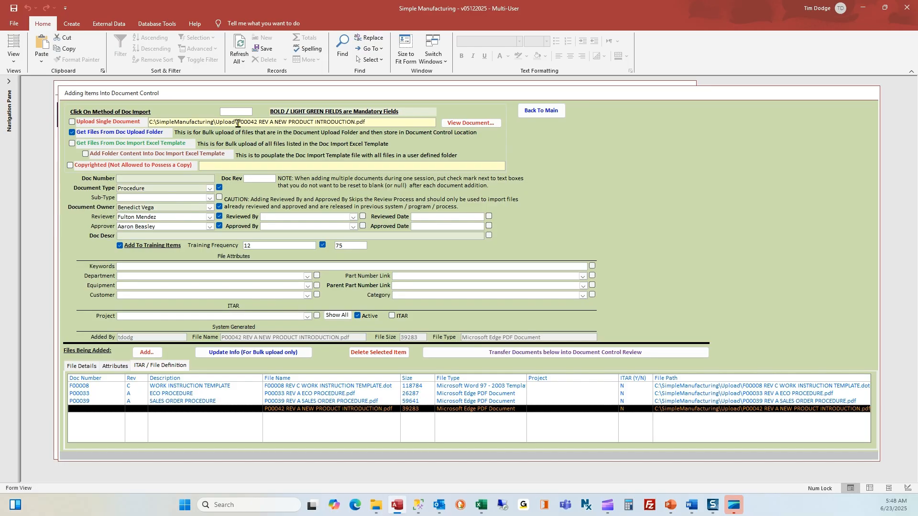
left_click_drag(237, 123, 257, 122)
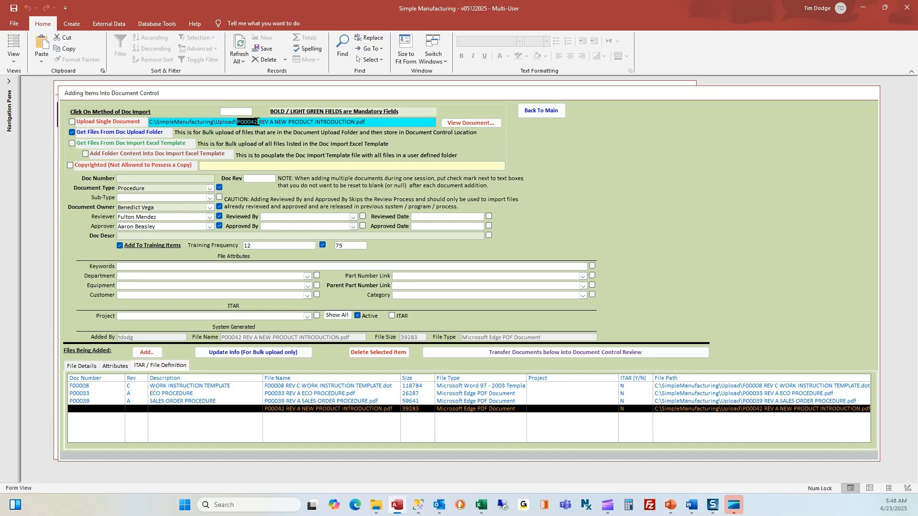
key("ctrl+c")
left_click(142, 178)
key("ctrl+v")
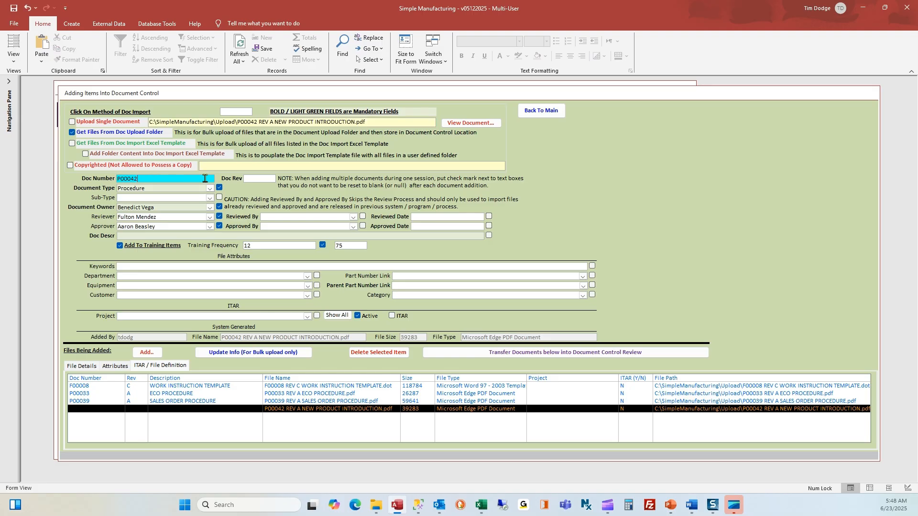
left_click(251, 181)
type("A")
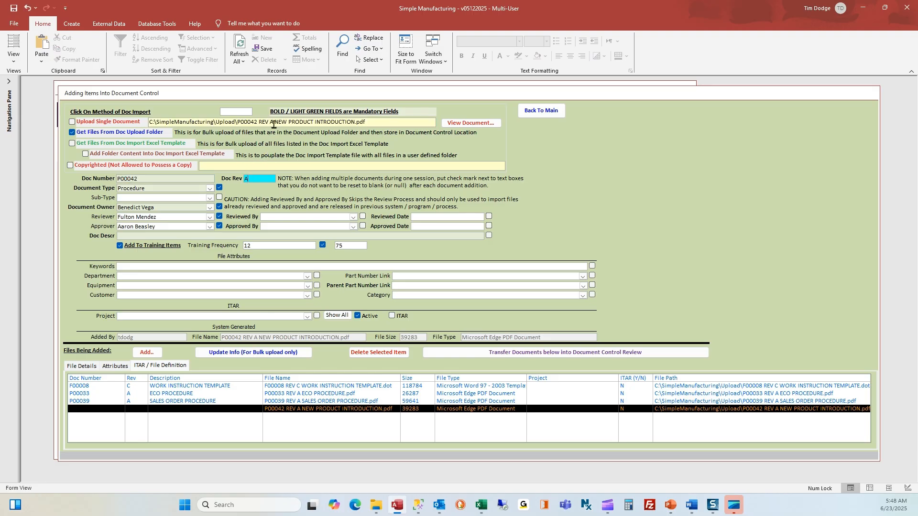
- Give P00042 description NEW PRODUCT INTRODUCTION, keywords adding DESIGN CONTROL, NEW DESIGN, department Engineering
left_click_drag(276, 123, 354, 121)
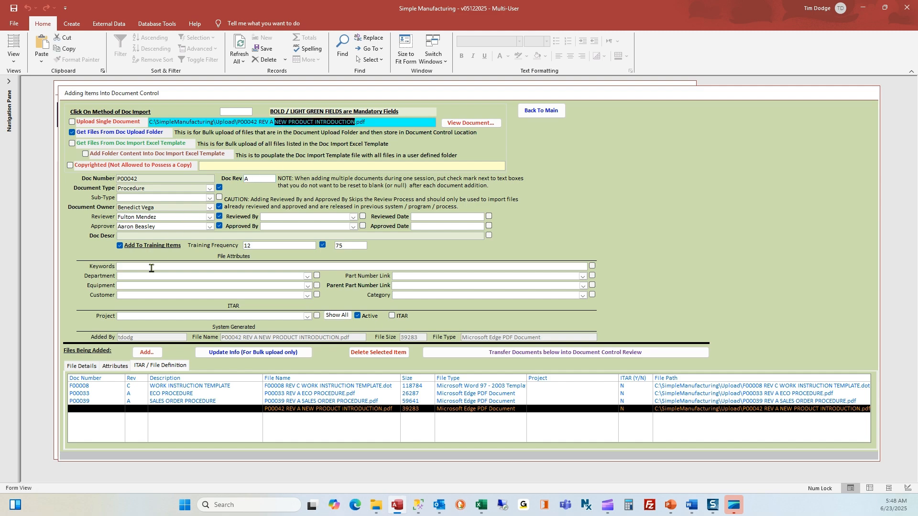
left_click(167, 268)
key("ctrl+v")
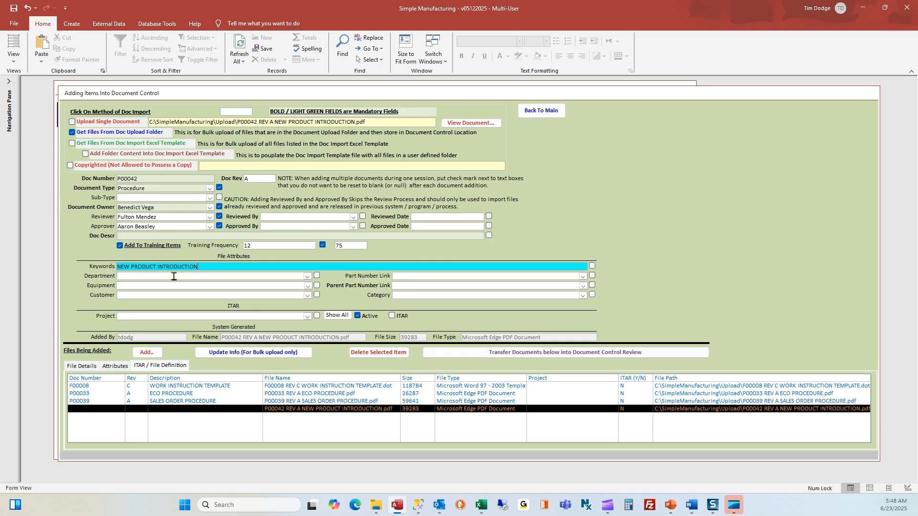
left_click(167, 235)
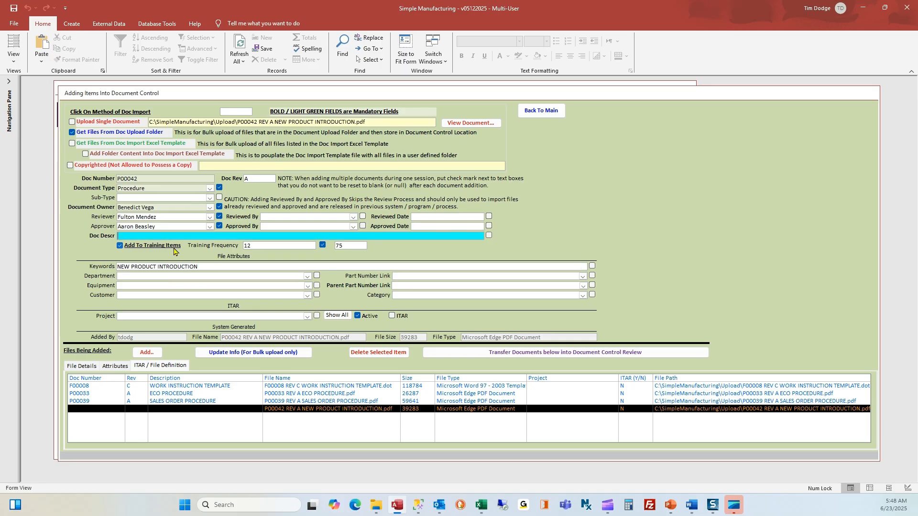
key("ctrl+v")
left_click(211, 265)
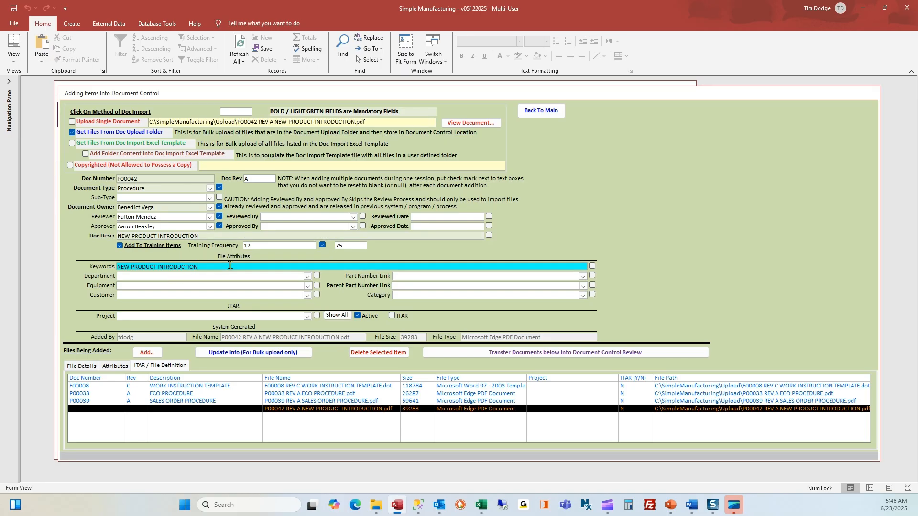
type(", DESIGN CONTROL, NEW DESIGN")
key("Tab")
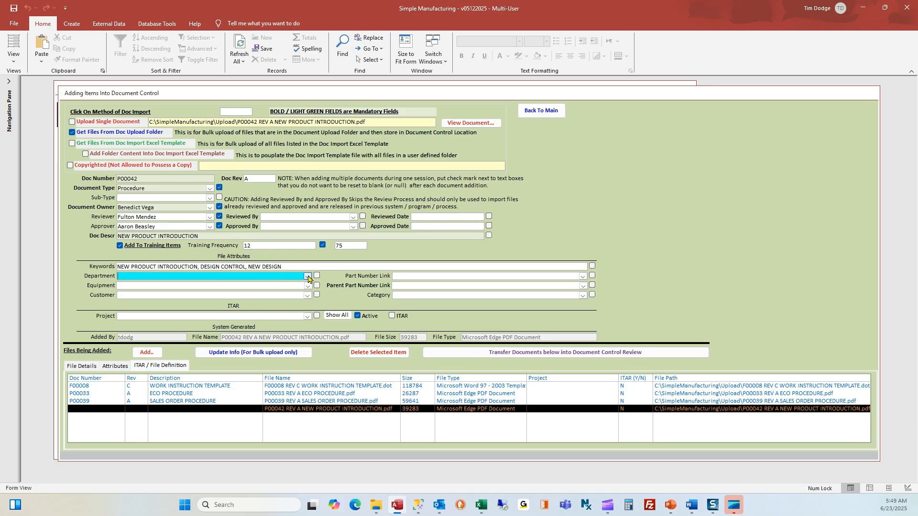
left_click(308, 276)
left_click(285, 314)
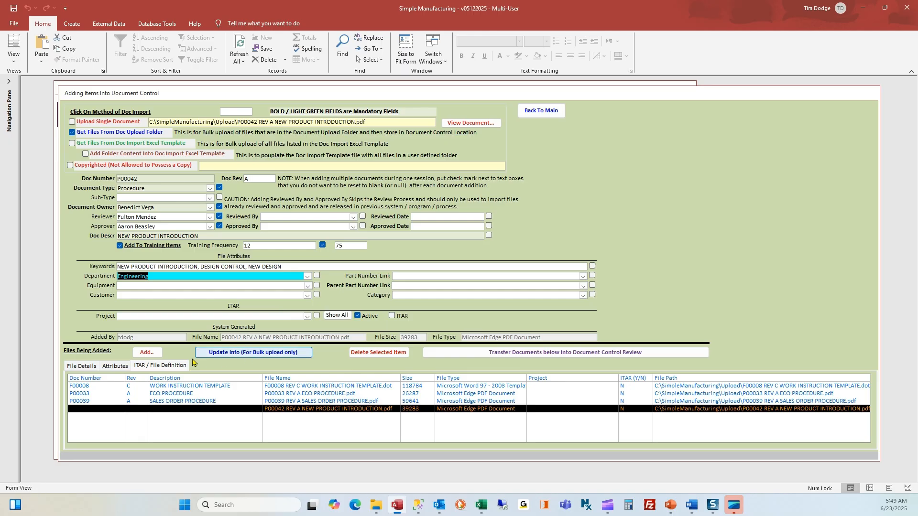
left_click(233, 353)
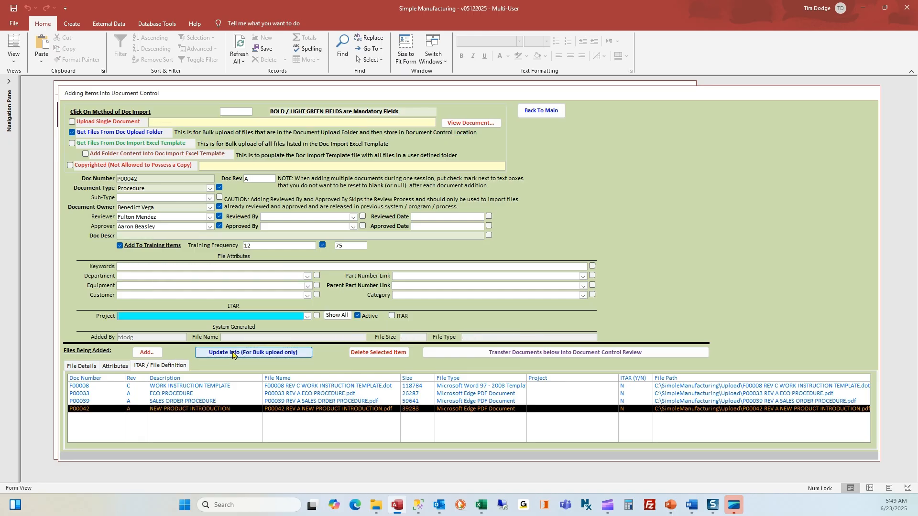
- Check the F00008, P00033, P00039 and P00042 rows, then reselect P00033 ECO PROCEDURE
left_click(215, 386)
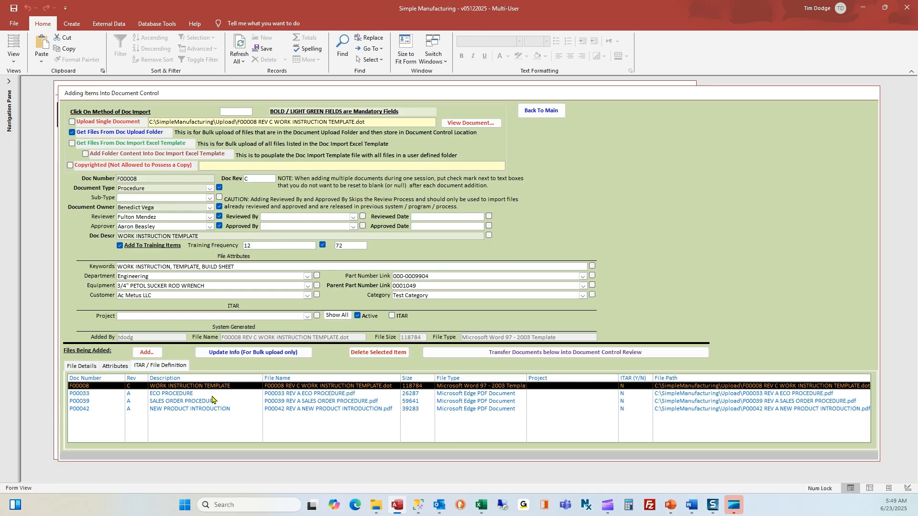
left_click(213, 397)
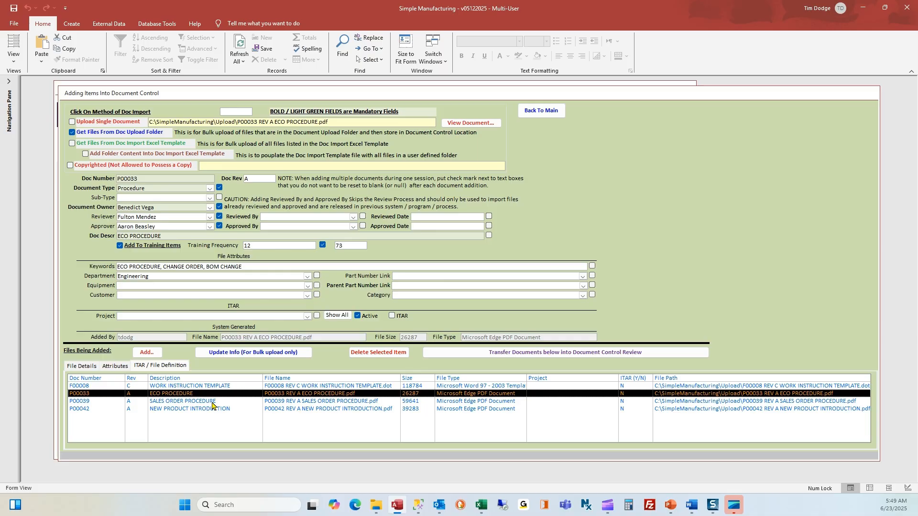
left_click(213, 403)
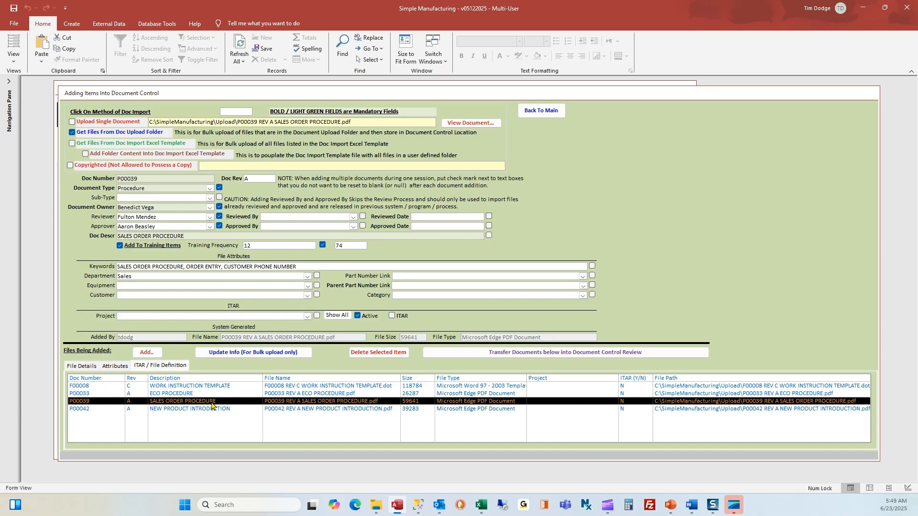
left_click(210, 410)
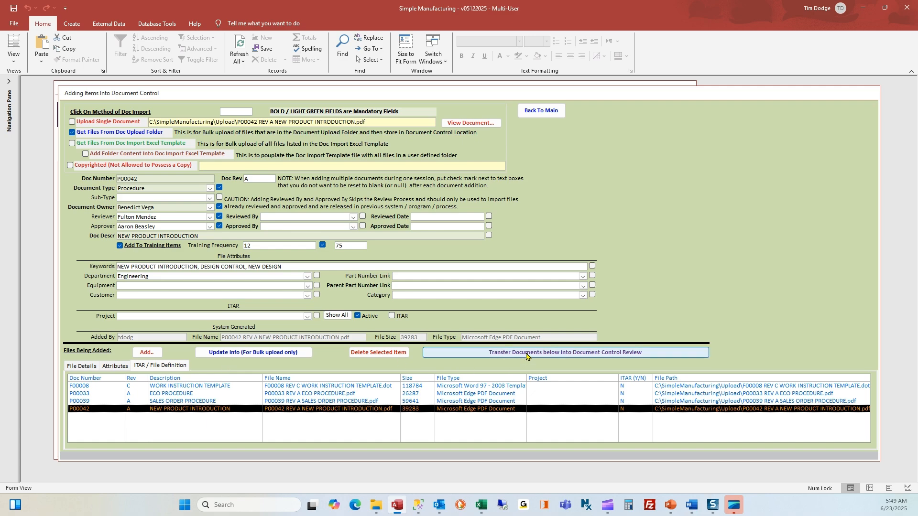
left_click(189, 395)
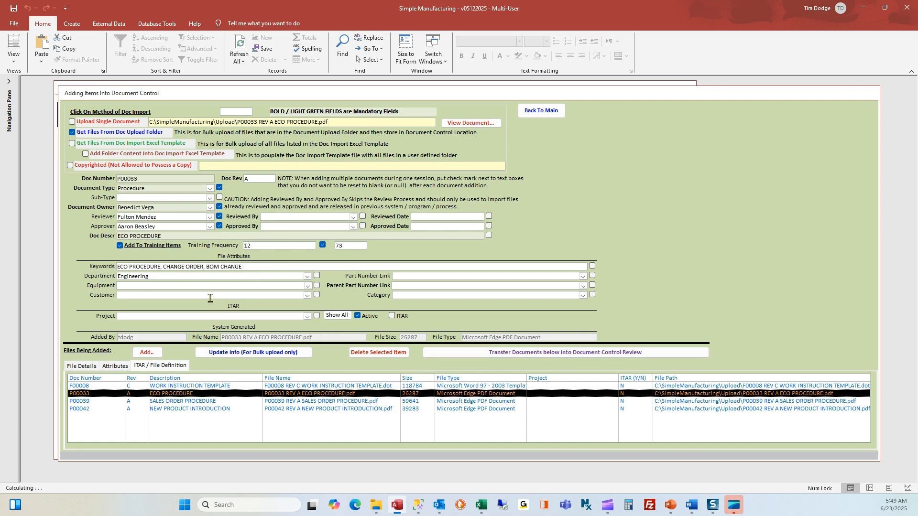
- Fill P00033's Reviewed By and Approved By, date both 6/2/2025, and update the row
left_click(282, 217)
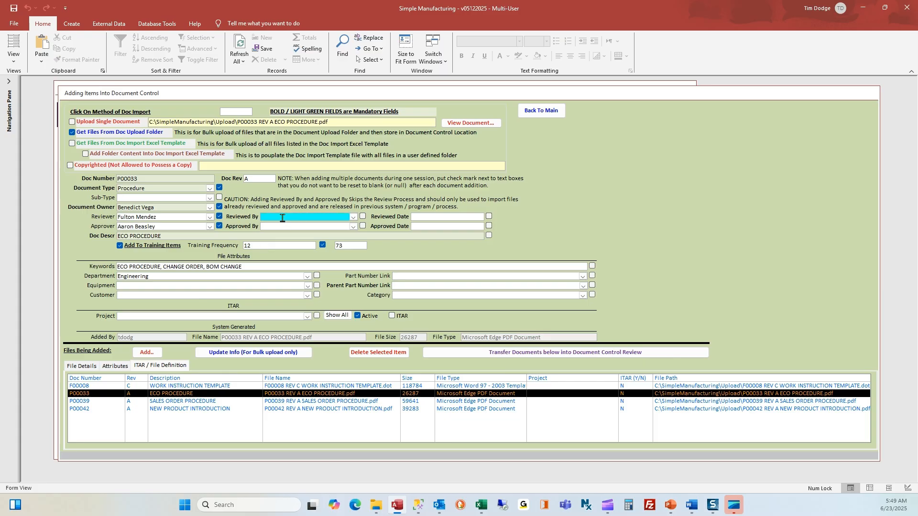
key("Tab")
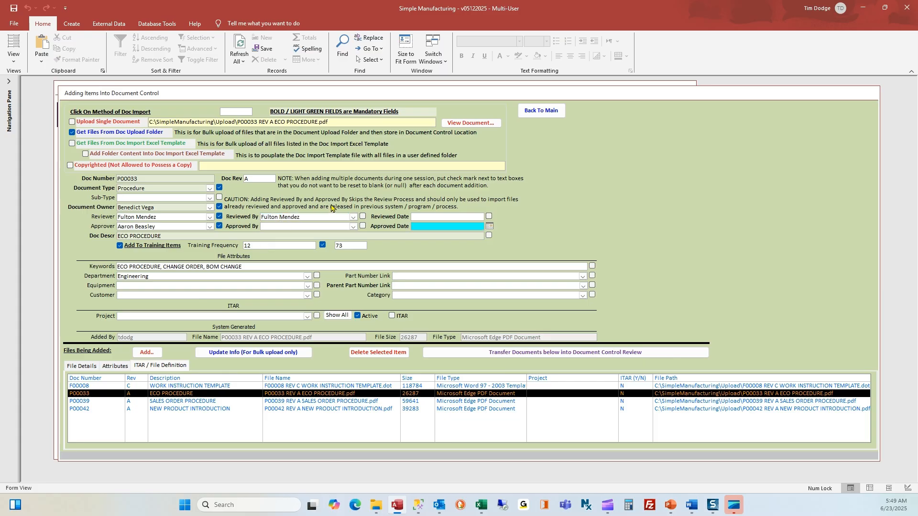
left_click(471, 216)
left_click(490, 218)
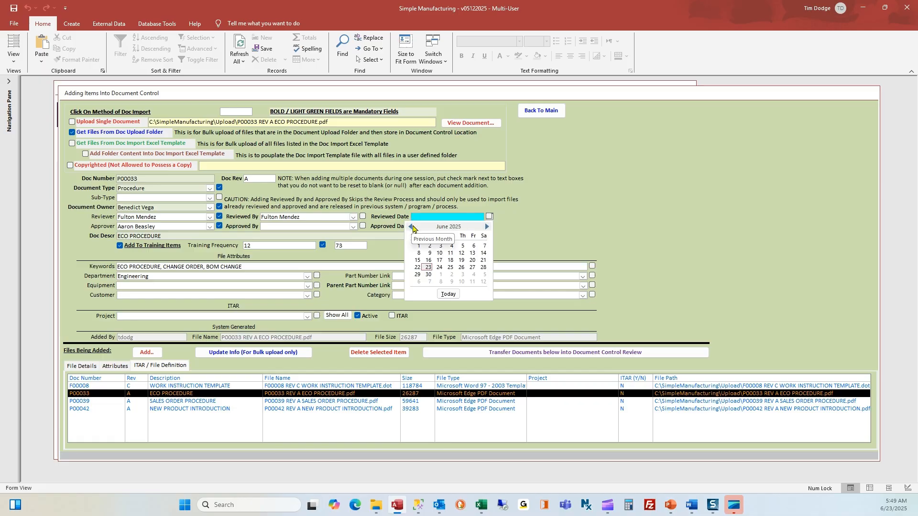
left_click(430, 247)
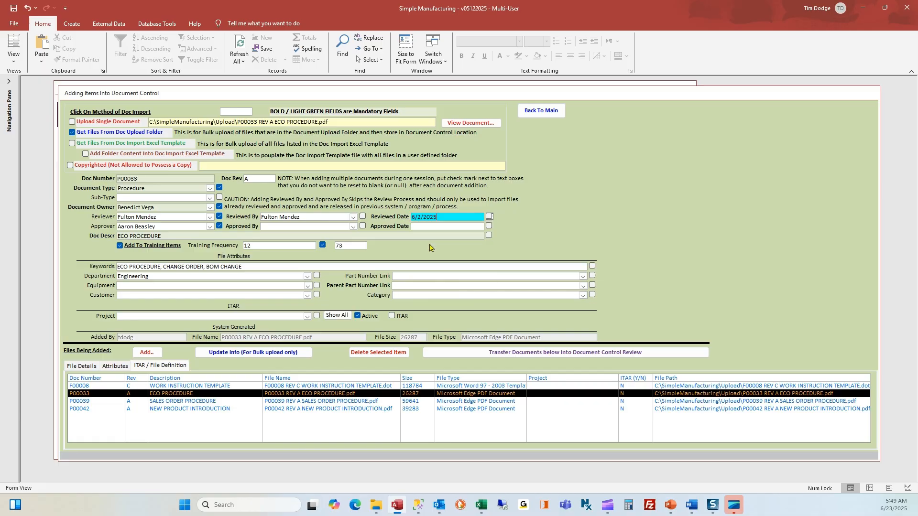
left_click(308, 227)
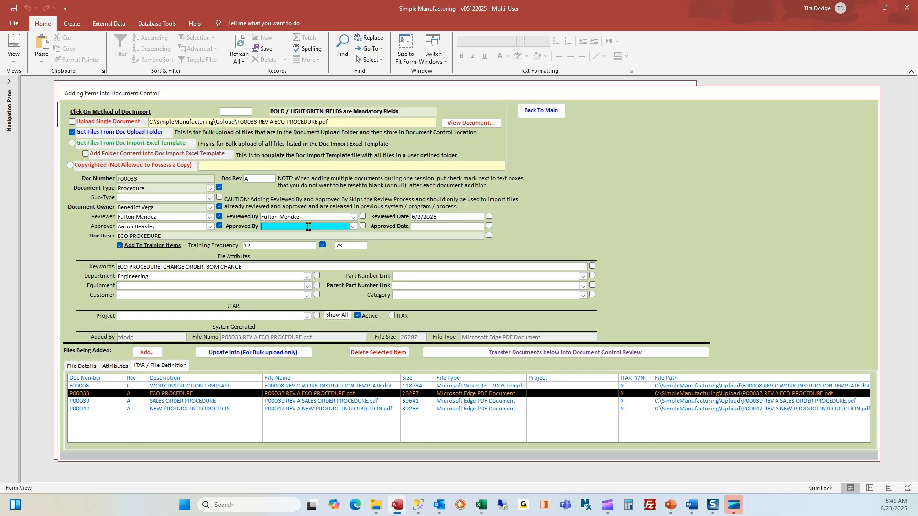
type("A")
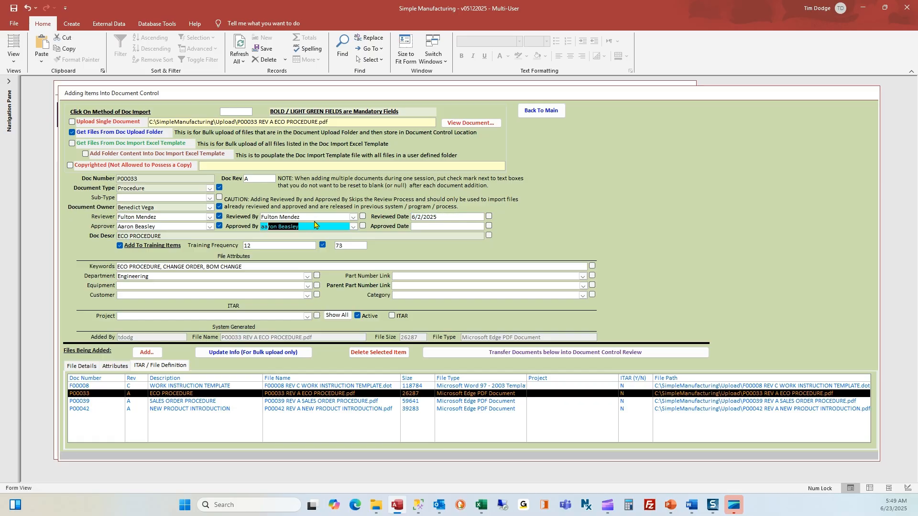
left_click(424, 227)
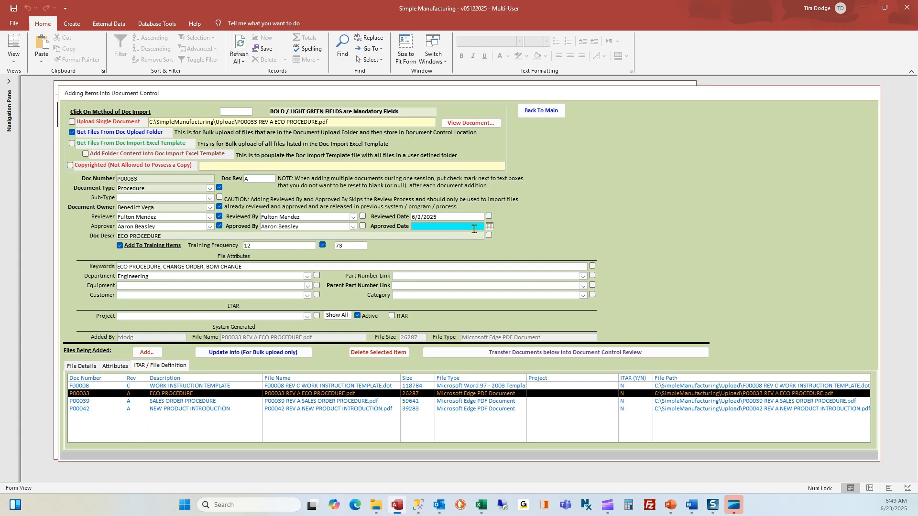
left_click(490, 226)
left_click(430, 257)
left_click(237, 354)
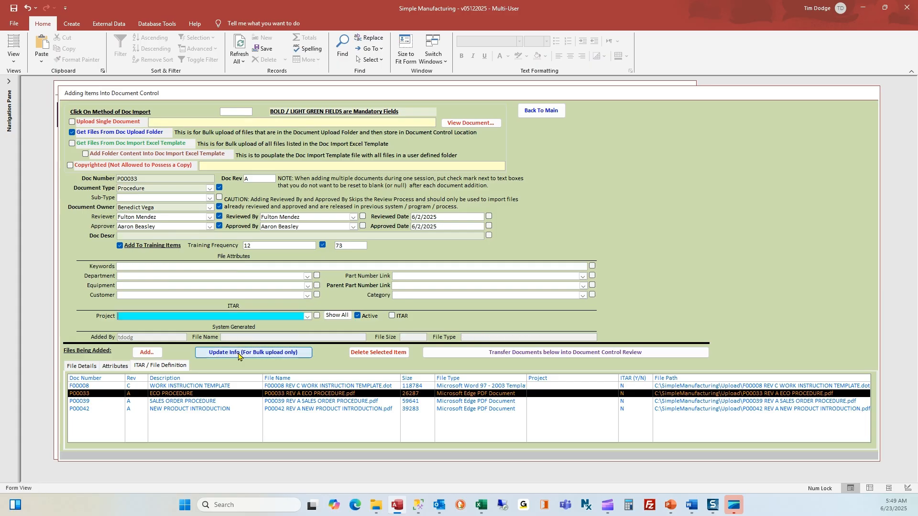
- Give P00039 SALES ORDER PROCEDURE a reviewer and approver, both dated 6/2/2025, and save
left_click(191, 402)
left_click(275, 216)
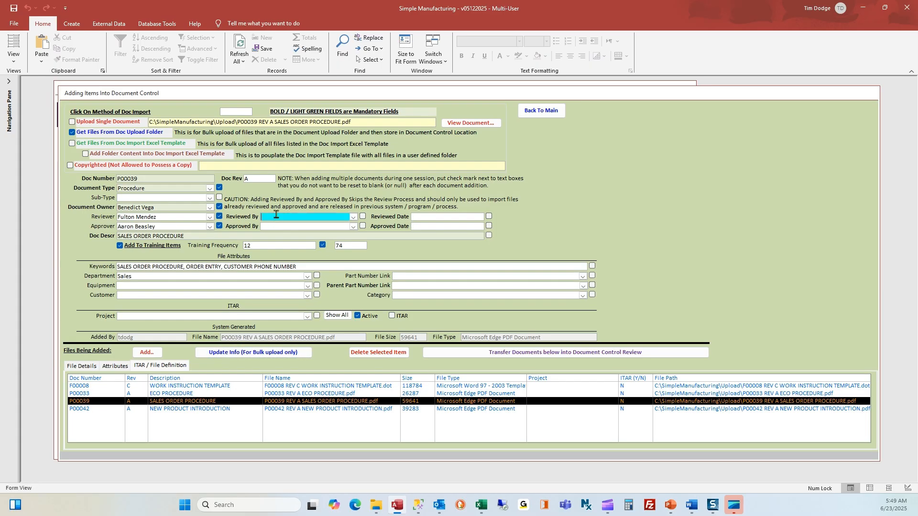
key("Tab")
left_click(489, 217)
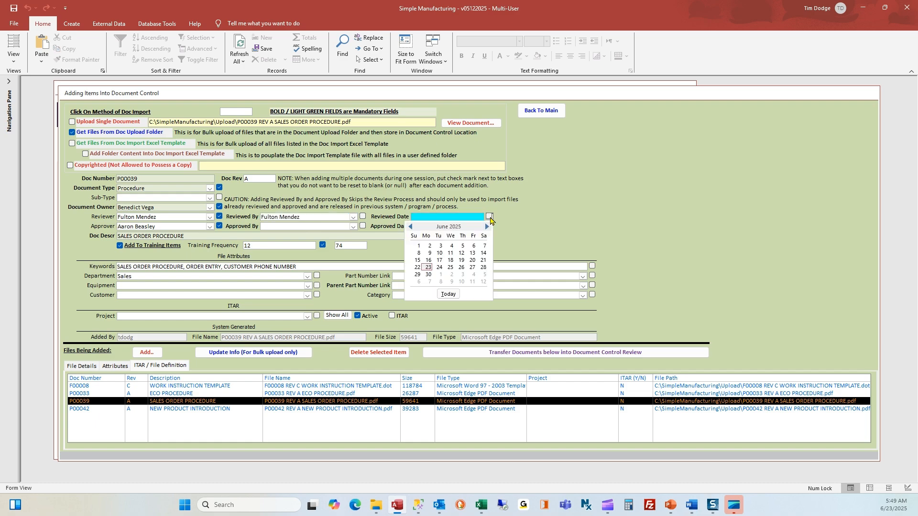
left_click(426, 247)
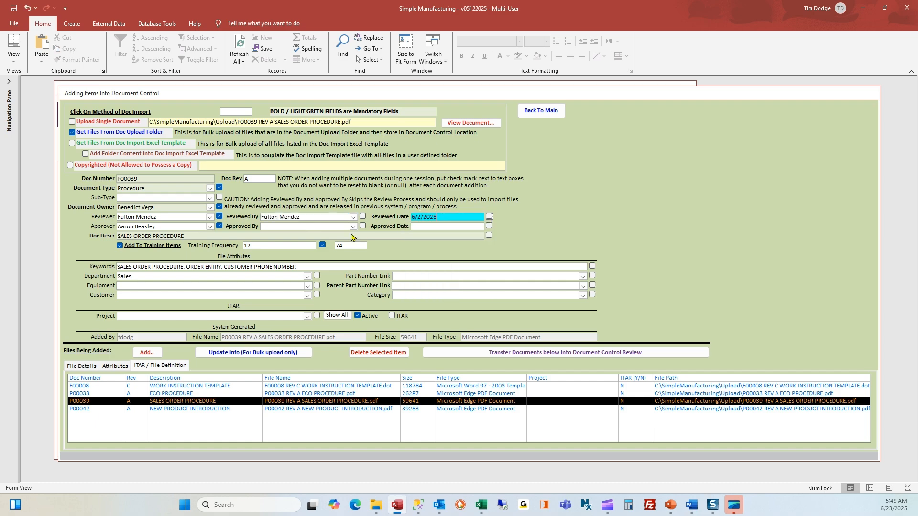
left_click(321, 227)
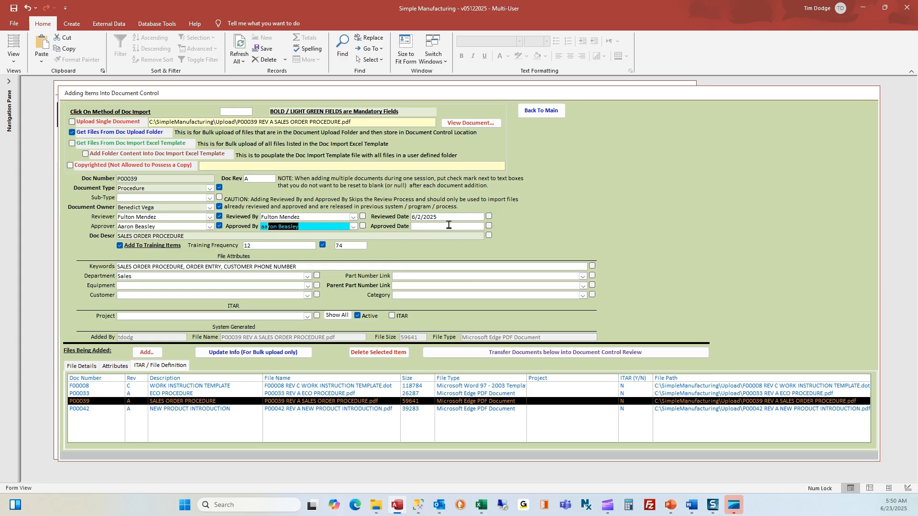
left_click(449, 224)
left_click(489, 225)
left_click(429, 256)
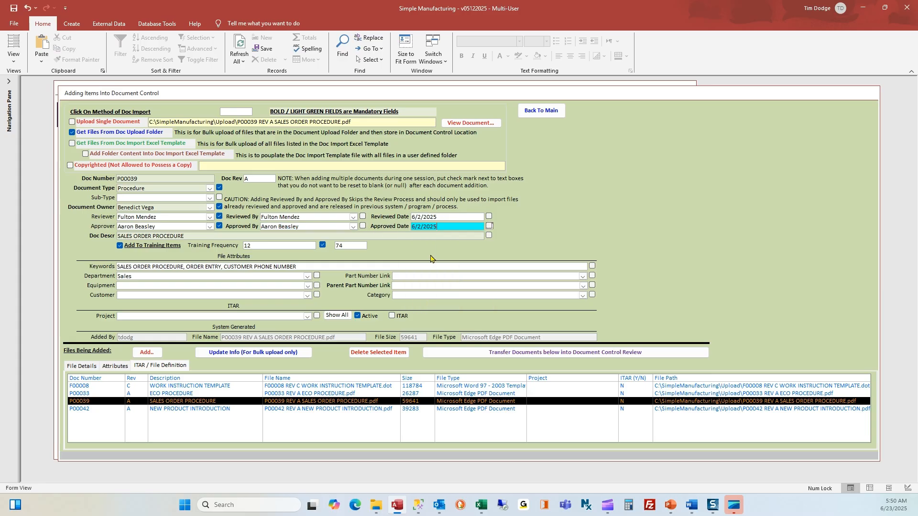
left_click(238, 355)
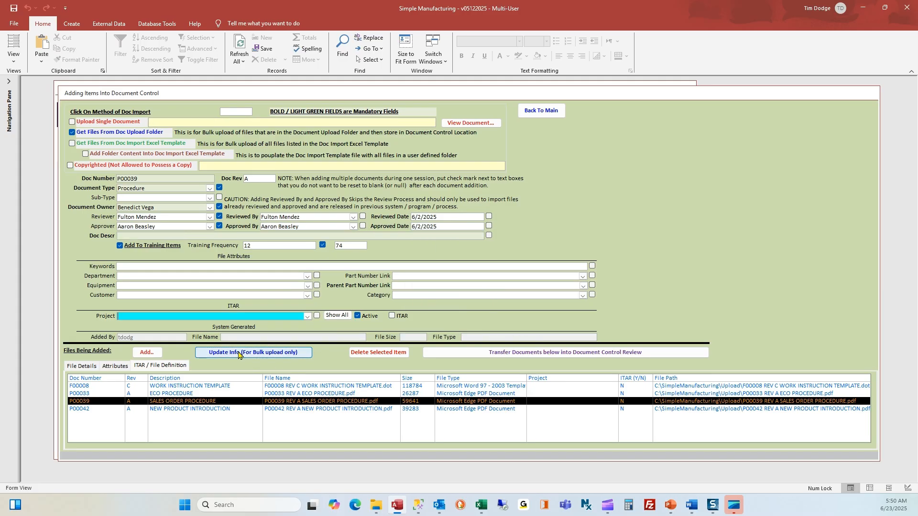
- Verify the saved details of F00008, P00033, P00039 and P00042
left_click(196, 387)
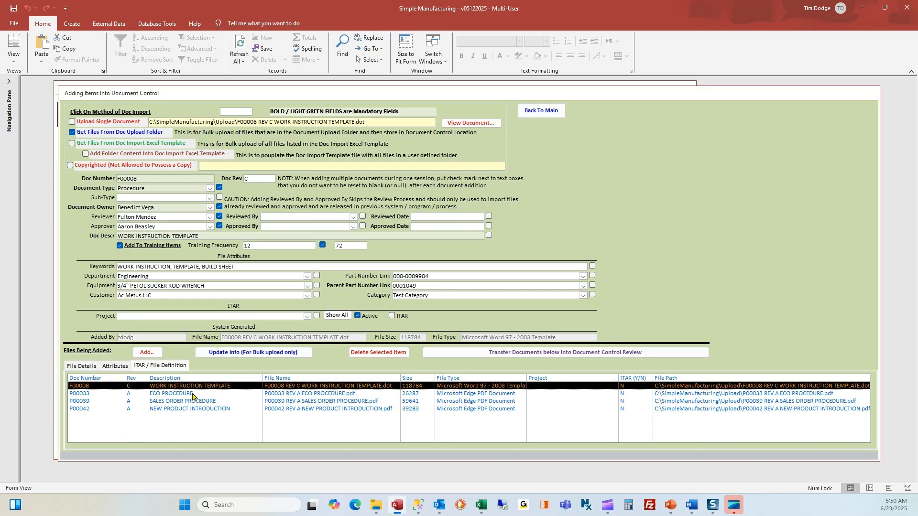
left_click(193, 395)
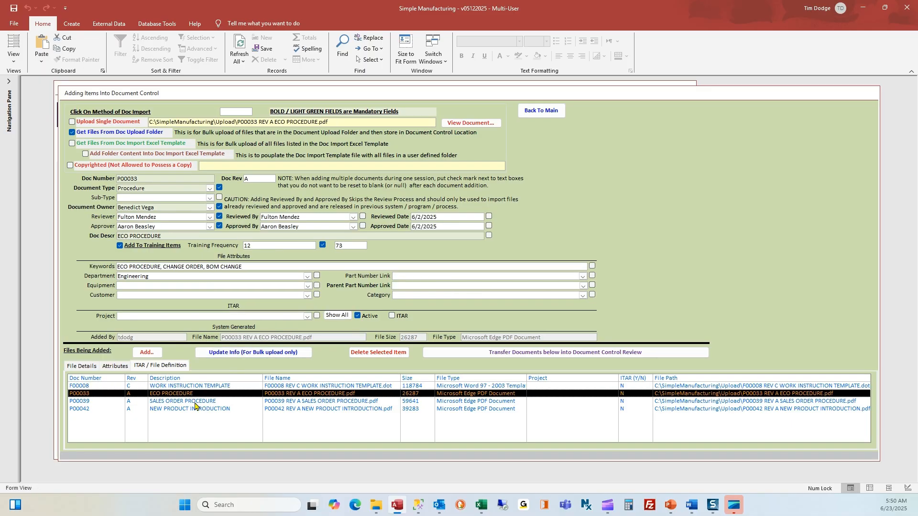
left_click(194, 402)
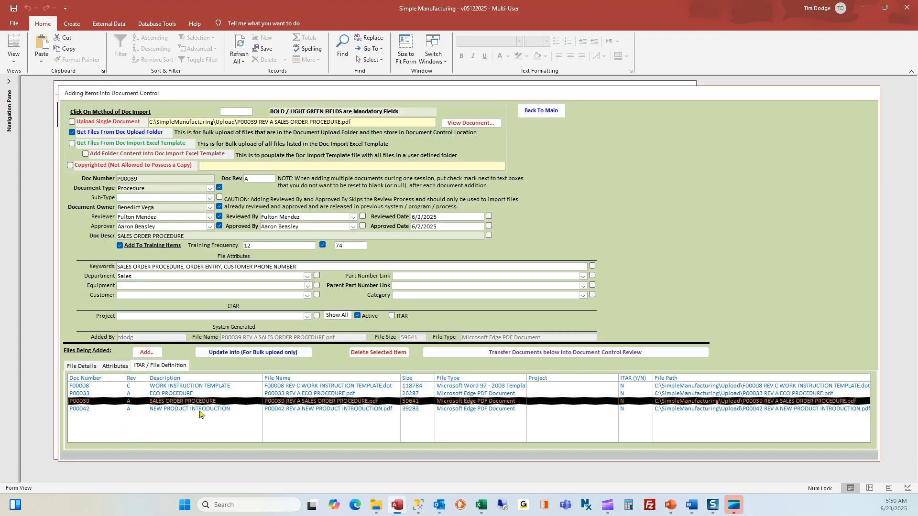
left_click(200, 411)
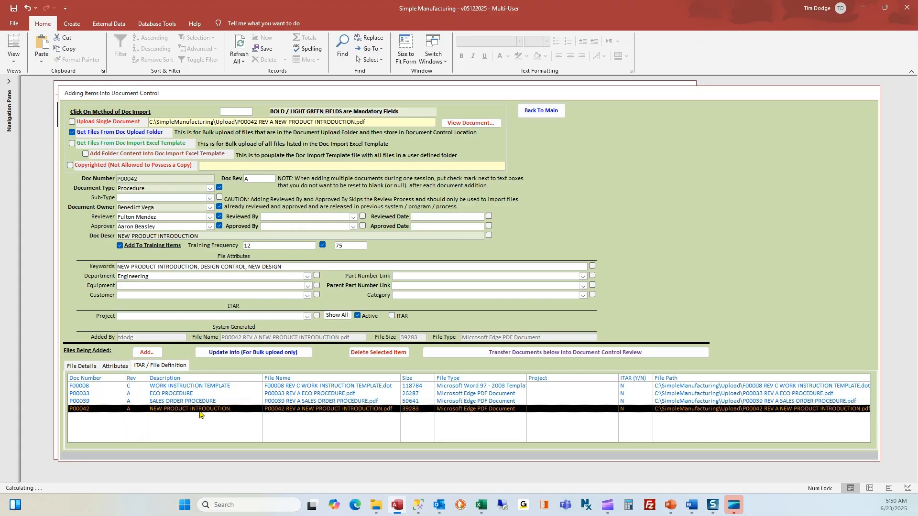
- Transfer the four added files into Document Control Review and discard the first review e-mail unsaved
left_click(509, 354)
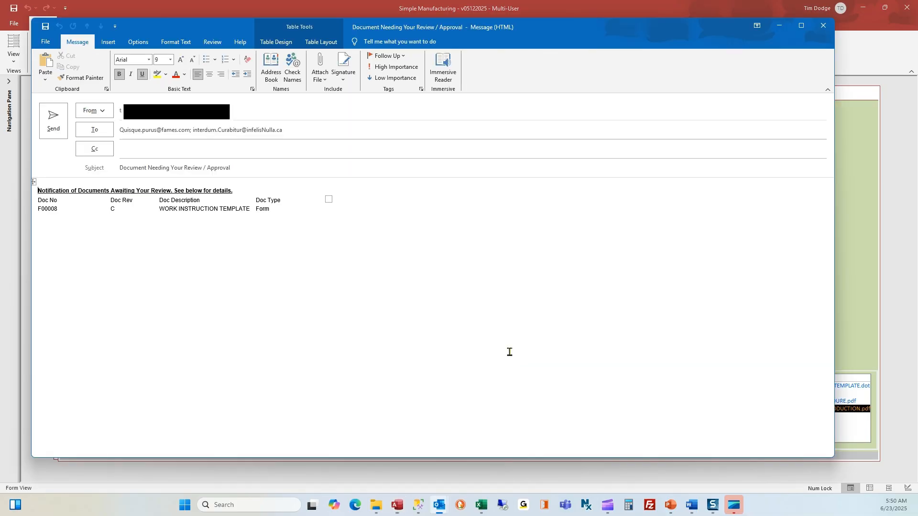
left_click(822, 27)
left_click(458, 281)
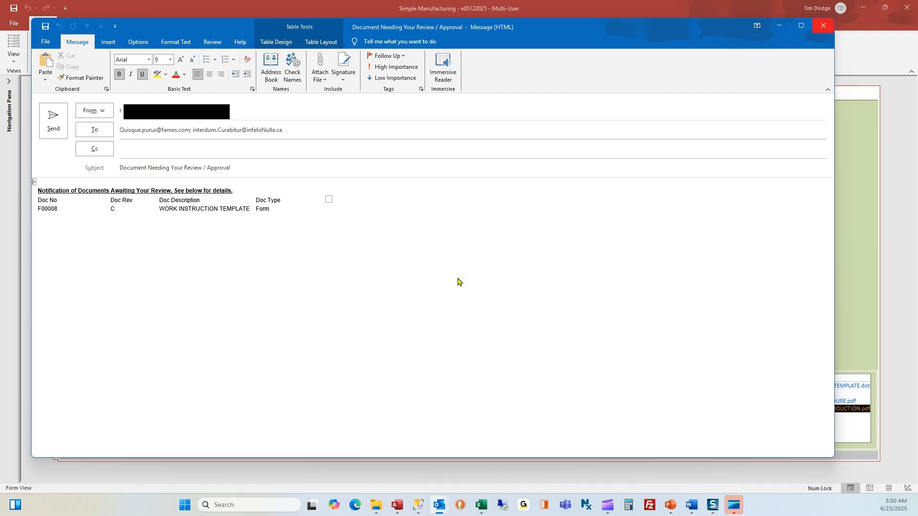
left_click(484, 283)
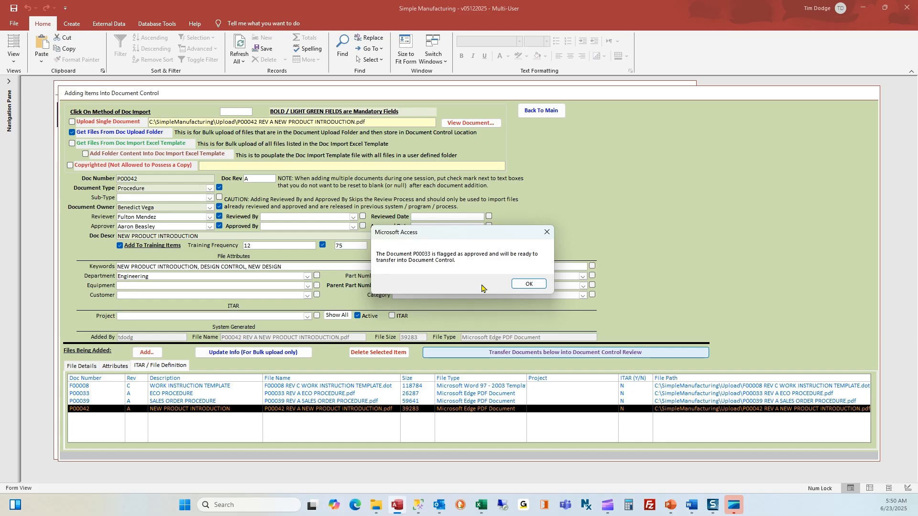
- Acknowledge P00033 and P00039 as approved and discard the P00042 review e-mail unsaved
left_click(529, 285)
left_click(529, 284)
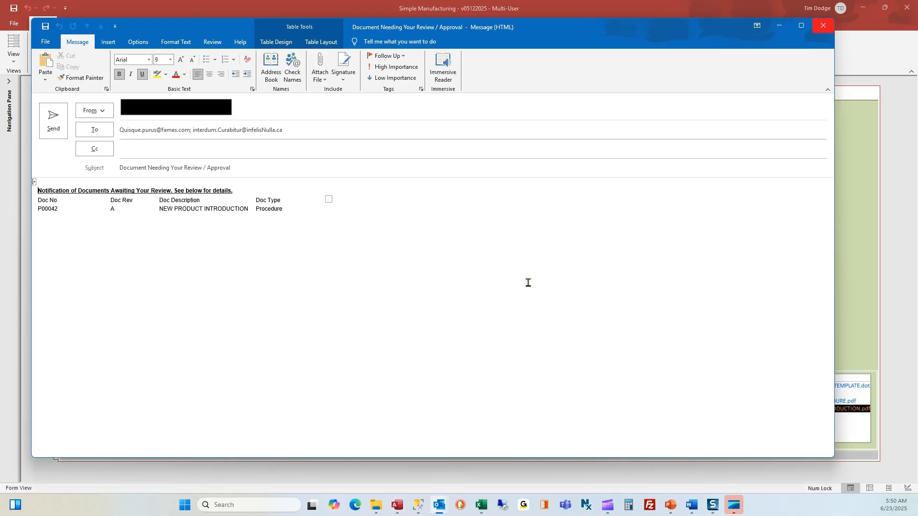
left_click(823, 26)
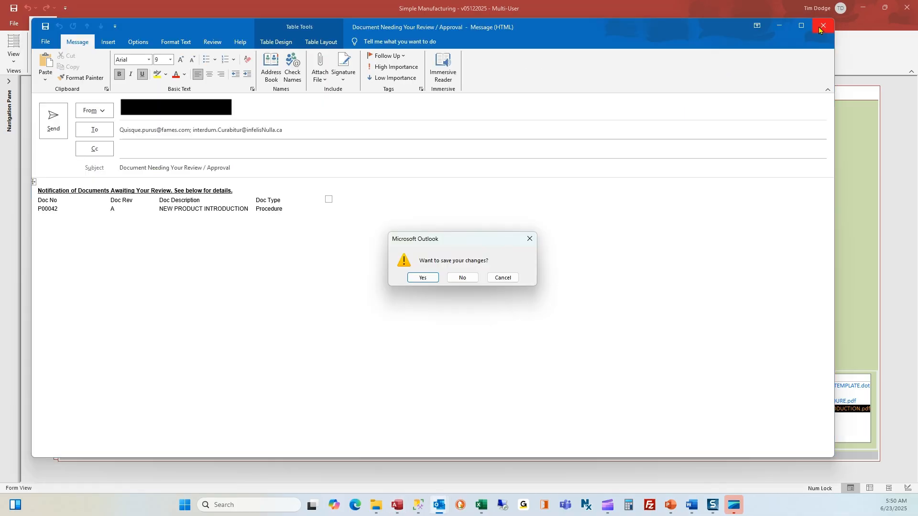
left_click(466, 279)
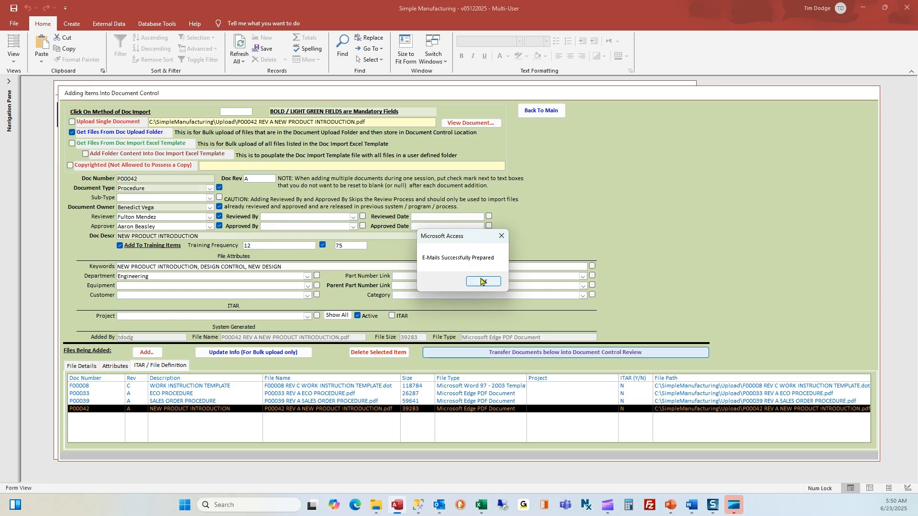
left_click(483, 282)
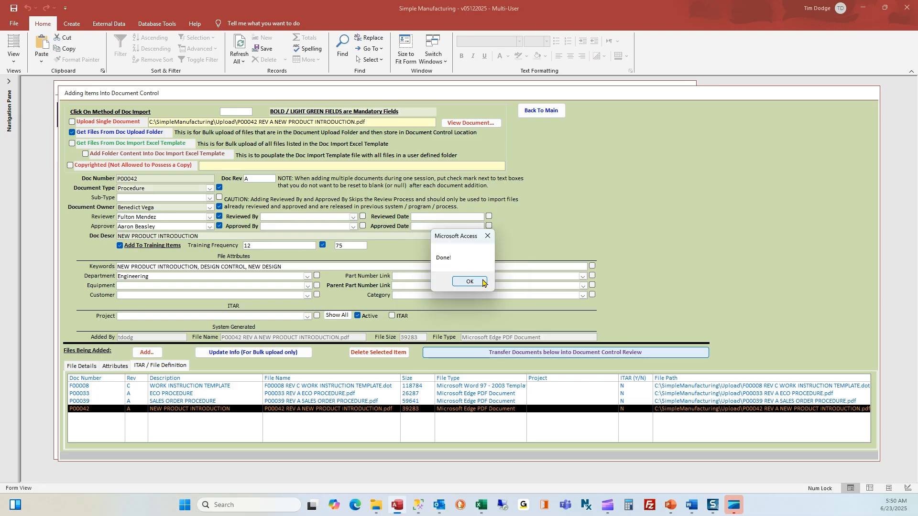
left_click(469, 282)
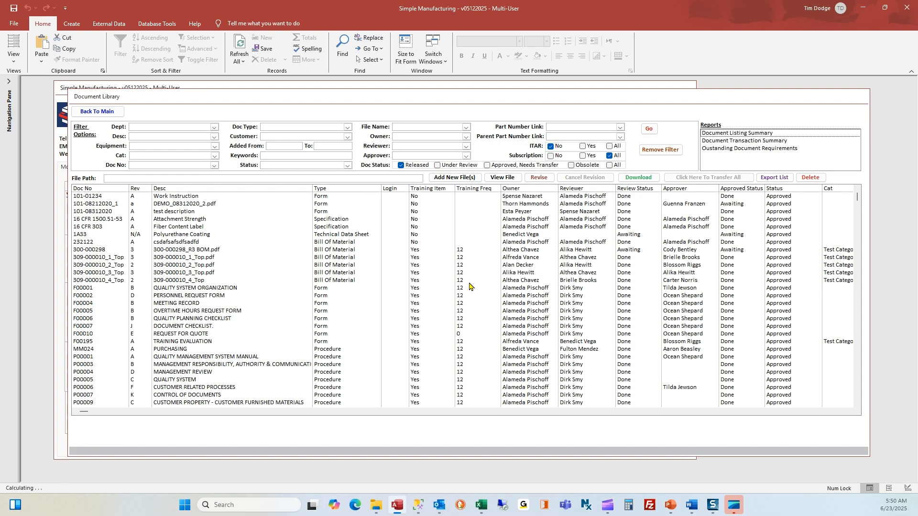
- Transfer approved P00033 ECO and P00039 SALES ORDER procedures to the library with the signature password
left_click(504, 169)
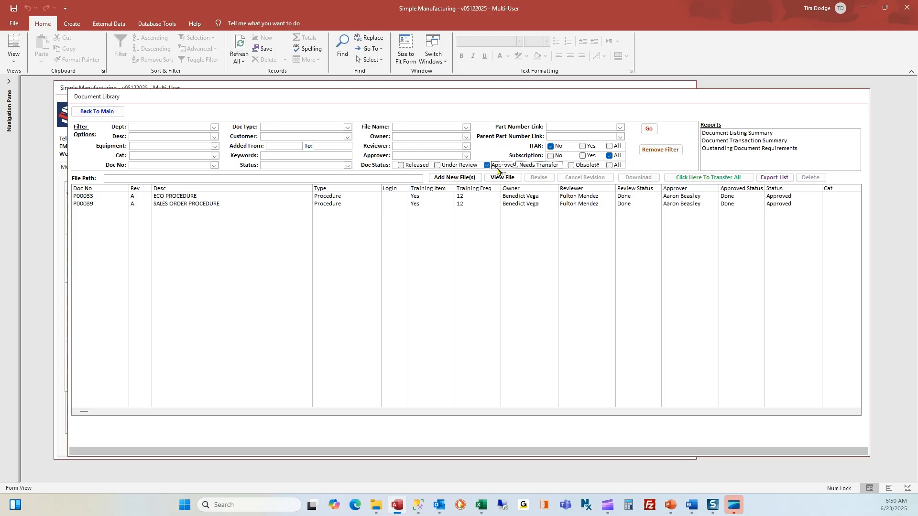
left_click(403, 197)
left_click(401, 206)
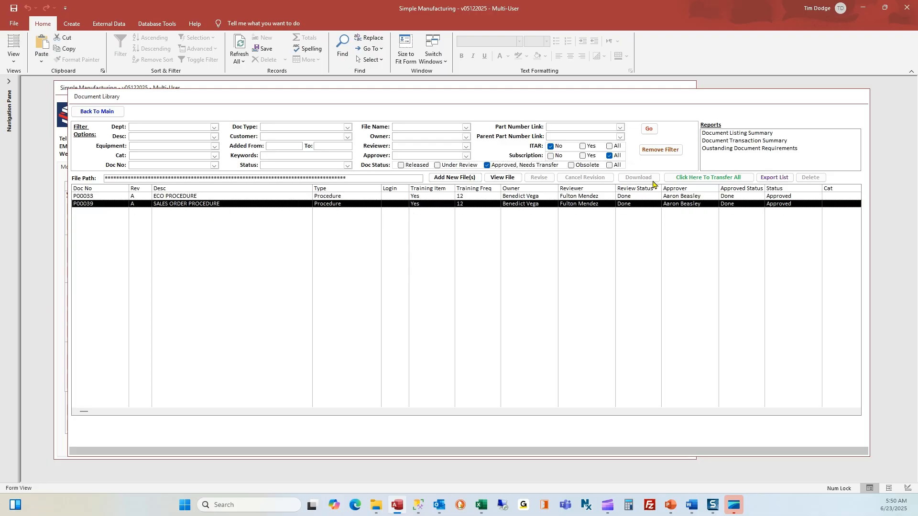
left_click(682, 178)
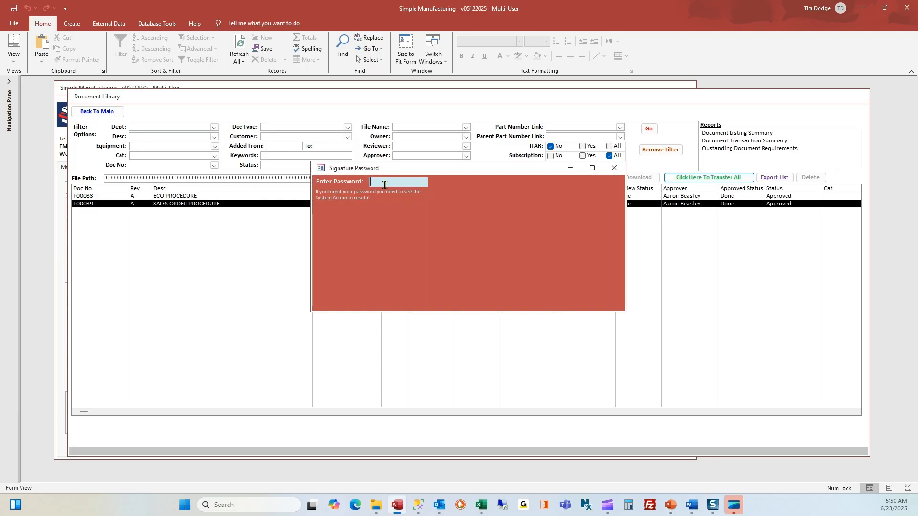
key("Return")
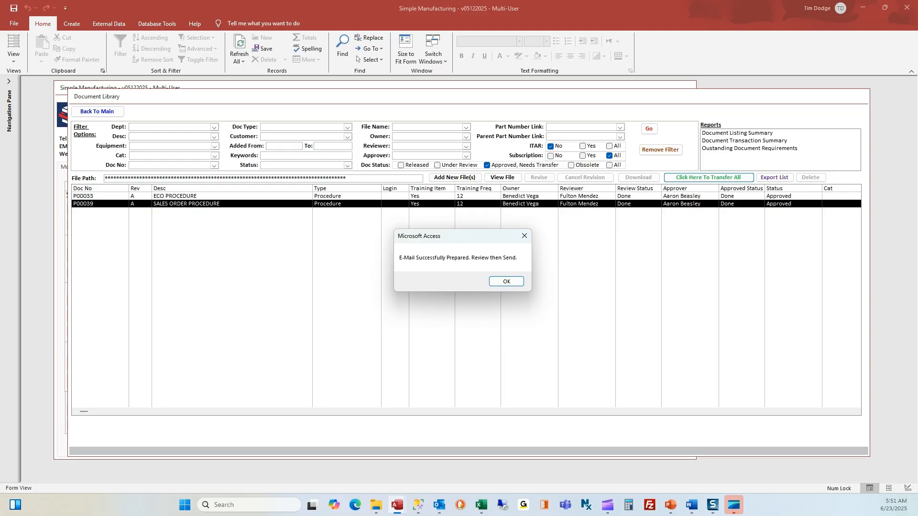
key("Return")
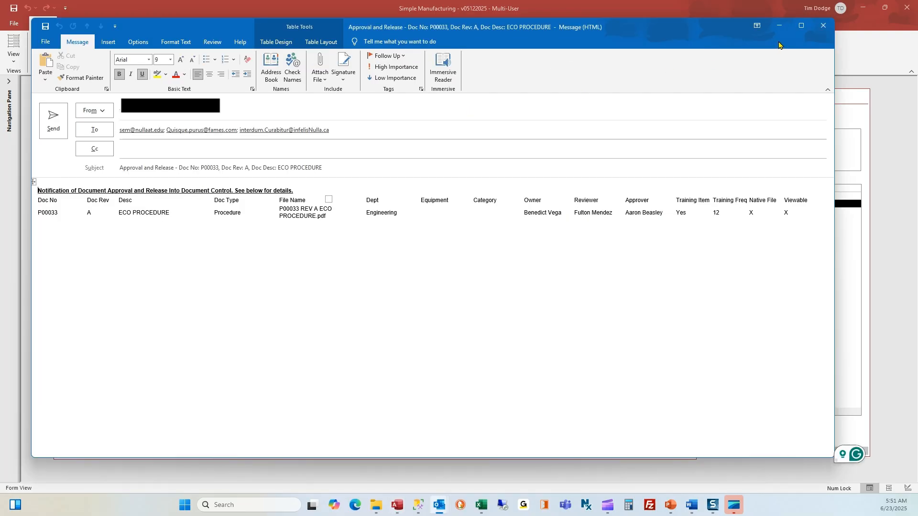
- Discard the P00033 and P00039 release e-mails without saving and acknowledge the final notice
left_click(823, 30)
left_click(461, 279)
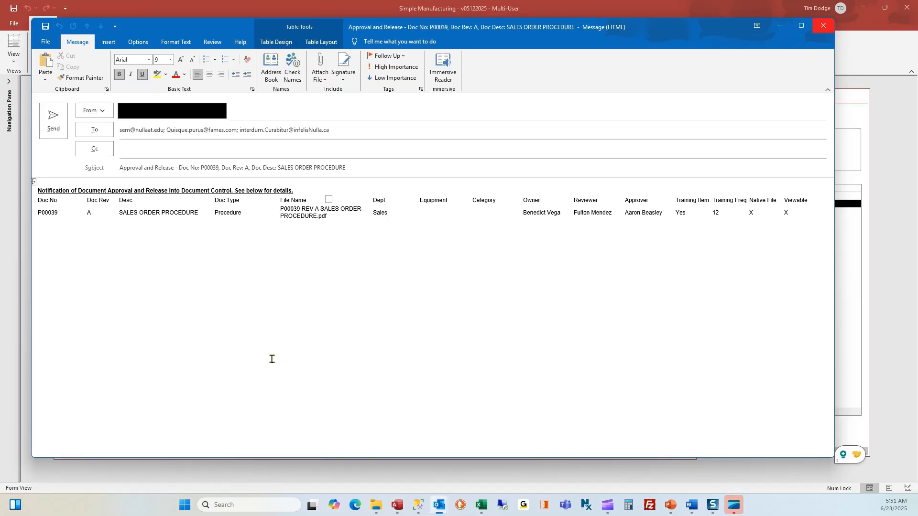
left_click(823, 28)
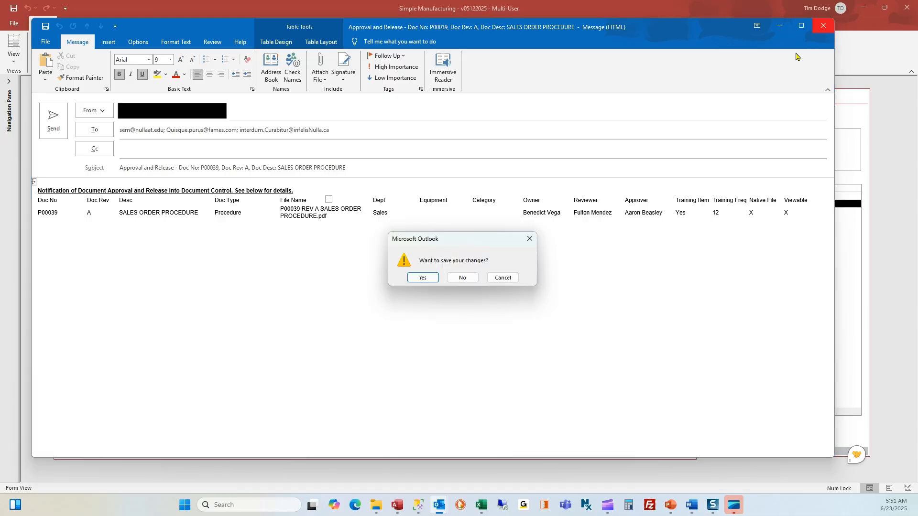
left_click(464, 276)
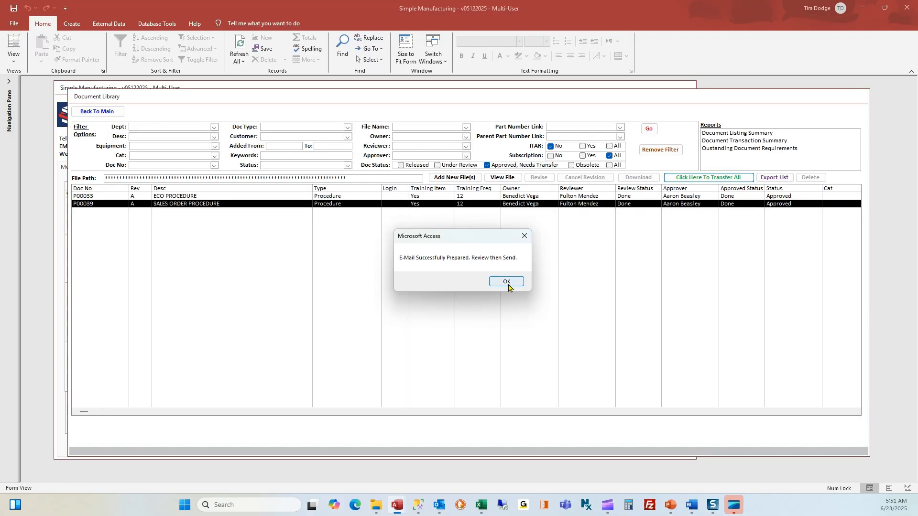
left_click(507, 282)
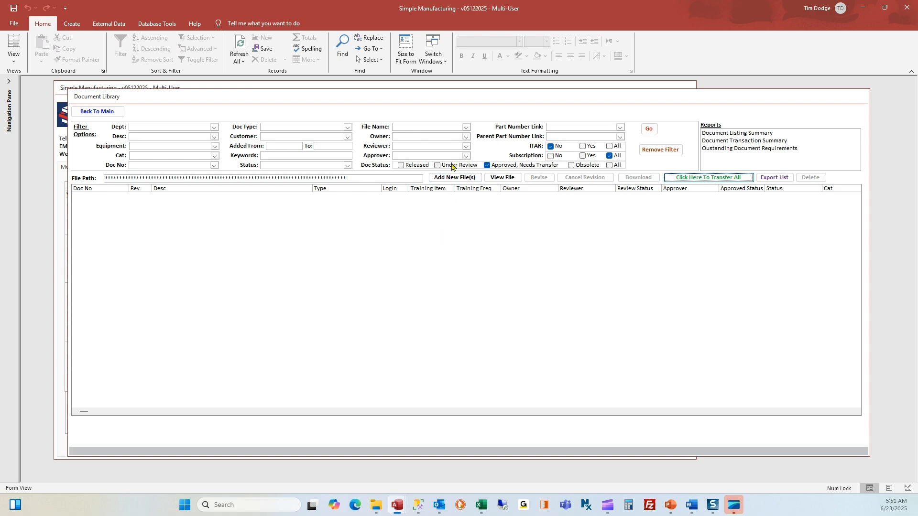
- List released documents in the library, filtered to the Procedure doc type
left_click(413, 166)
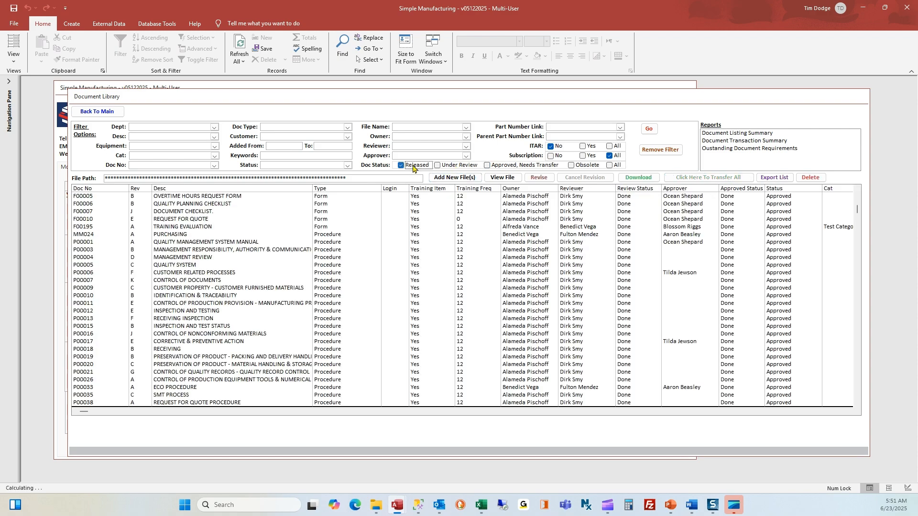
left_click(348, 127)
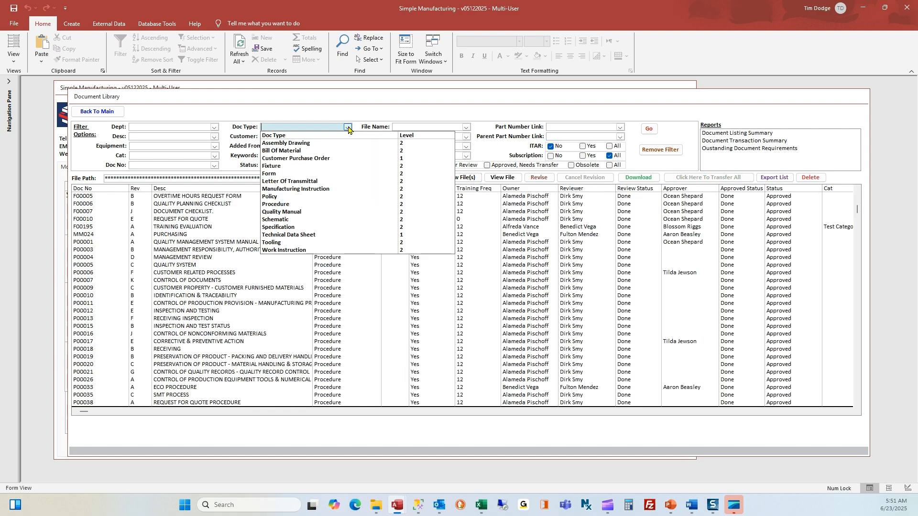
left_click(289, 205)
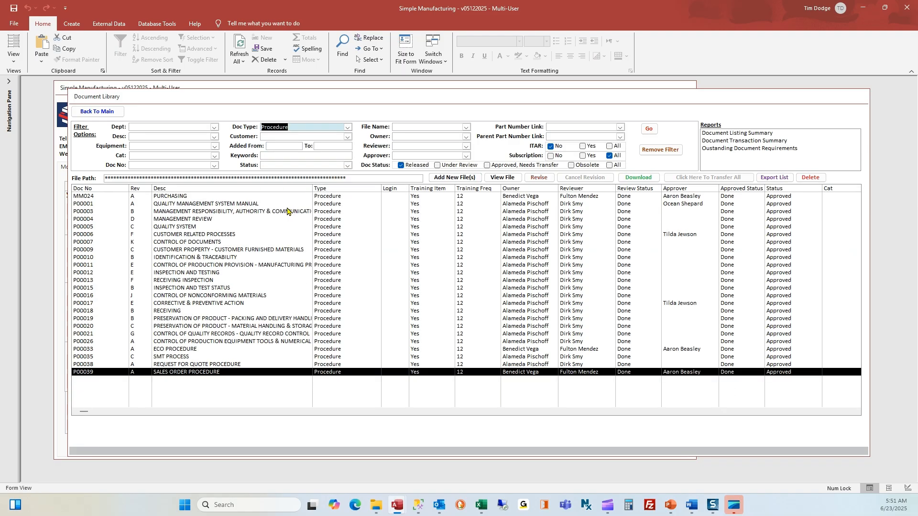
- Inspect the P00033 ECO PROCEDURE details, then list only Under Review documents
left_click(164, 351)
left_click(180, 373)
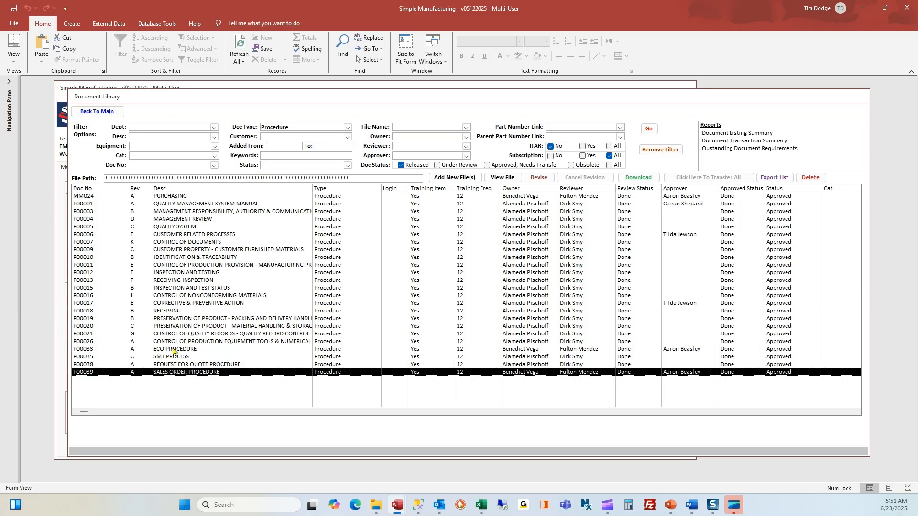
double_click(174, 350)
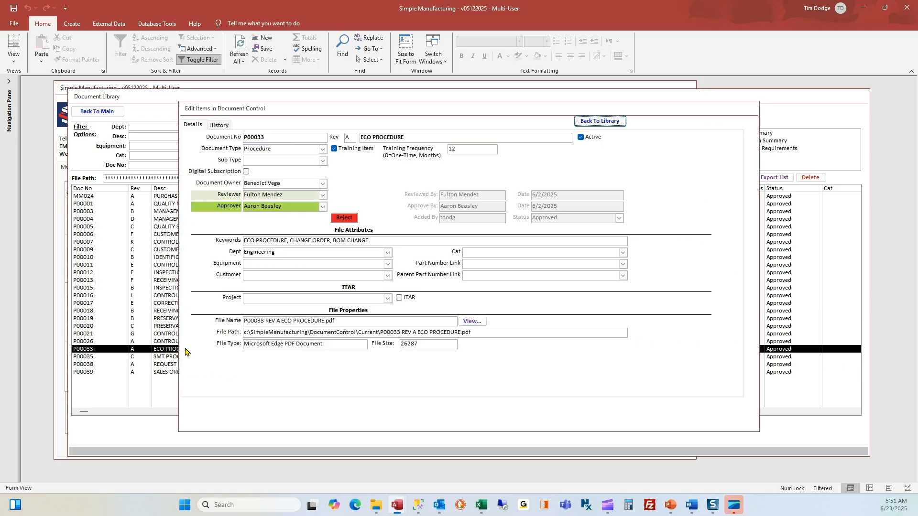
left_click(603, 122)
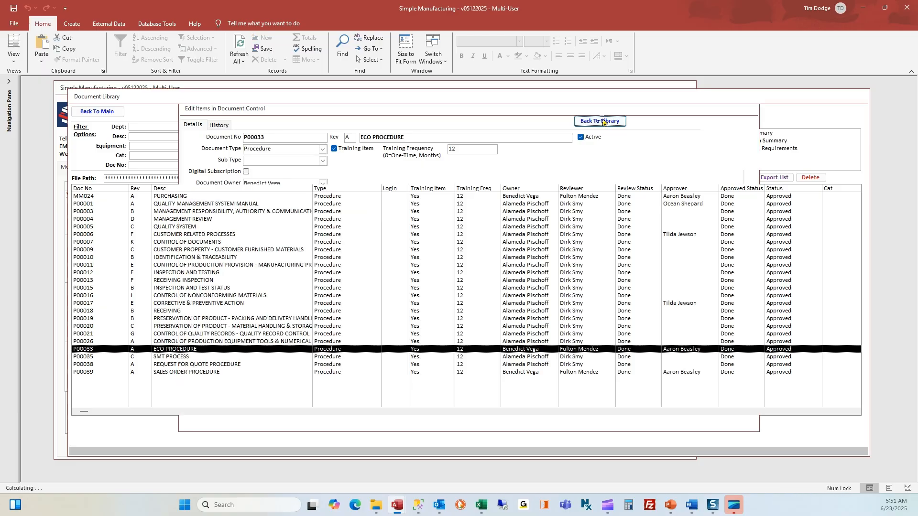
left_click(458, 166)
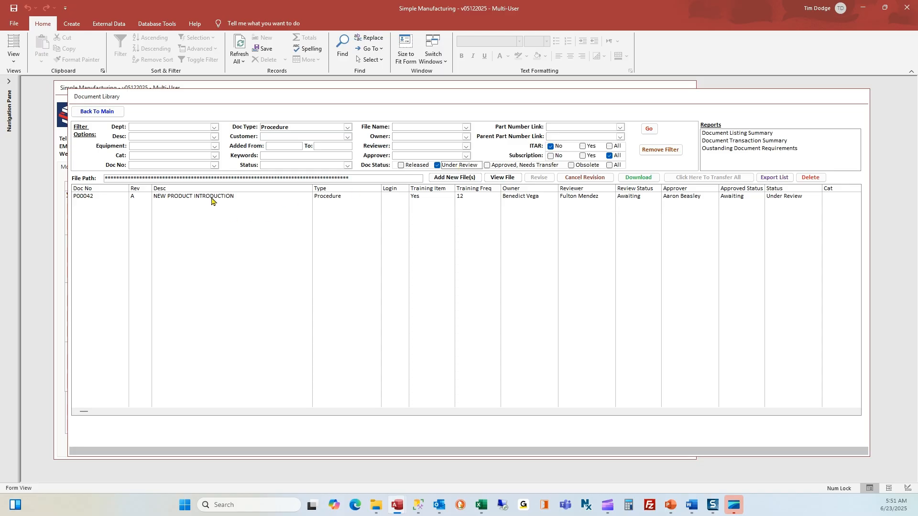
- Sign off the review of P00042 NEW PRODUCT INTRODUCTION
left_click(446, 200)
double_click(446, 199)
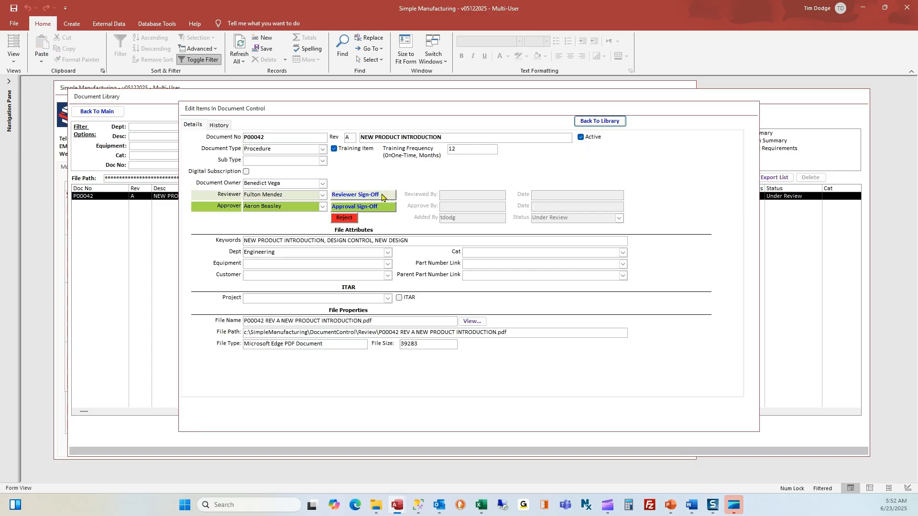
left_click(382, 194)
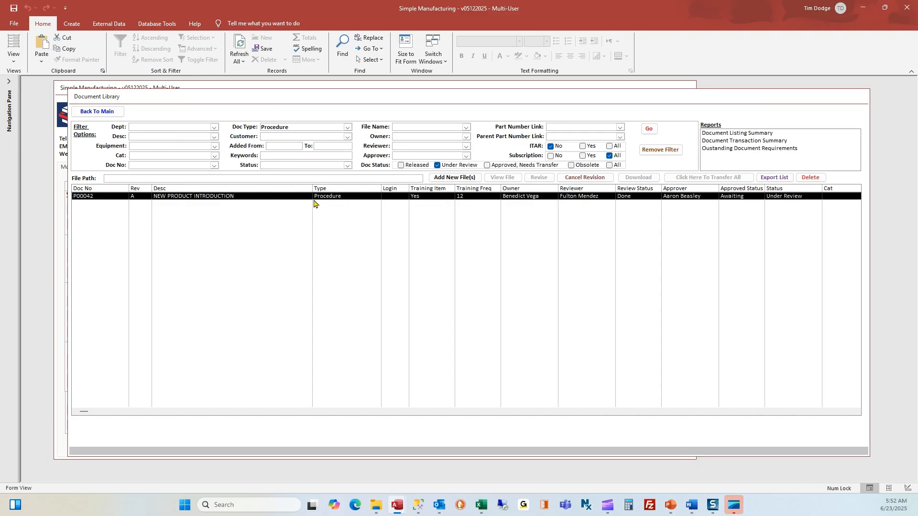
- Approve P00042 with the signature password and dismiss the approval and e-mail messages
double_click(314, 196)
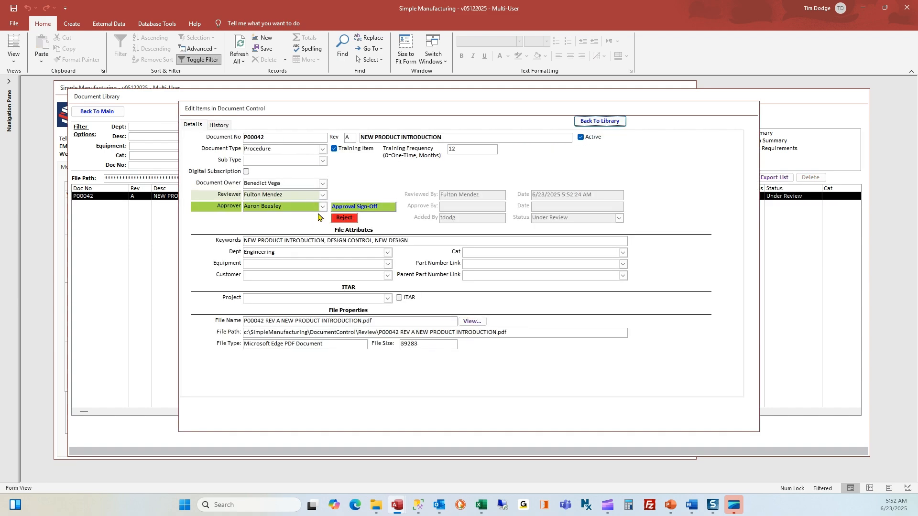
left_click(378, 207)
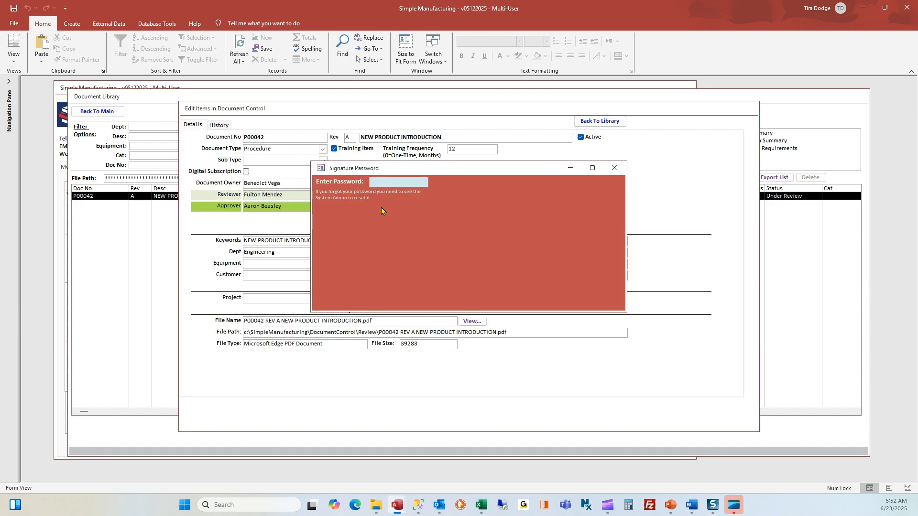
type("**")
key("Return")
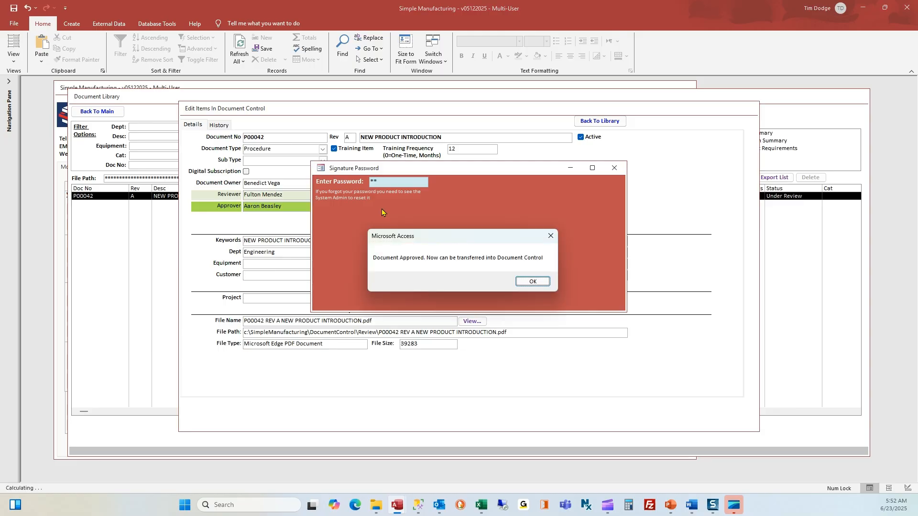
left_click(534, 282)
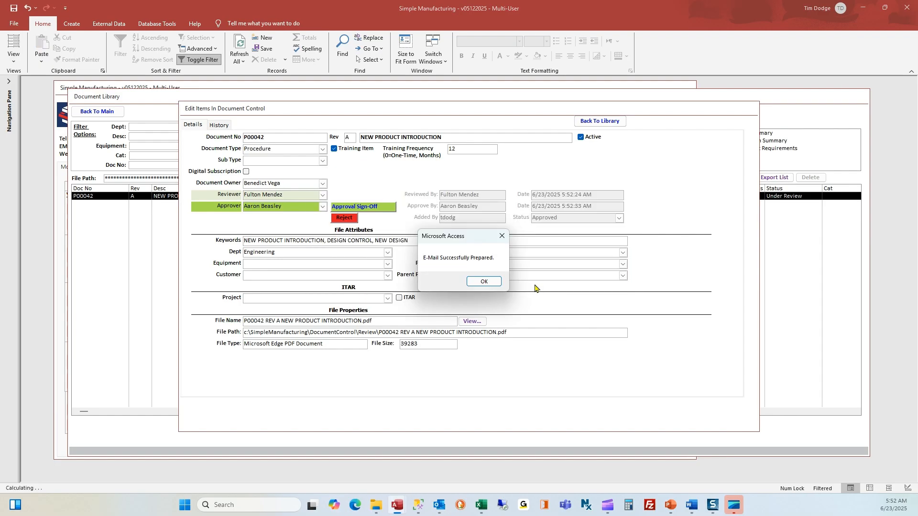
left_click(484, 282)
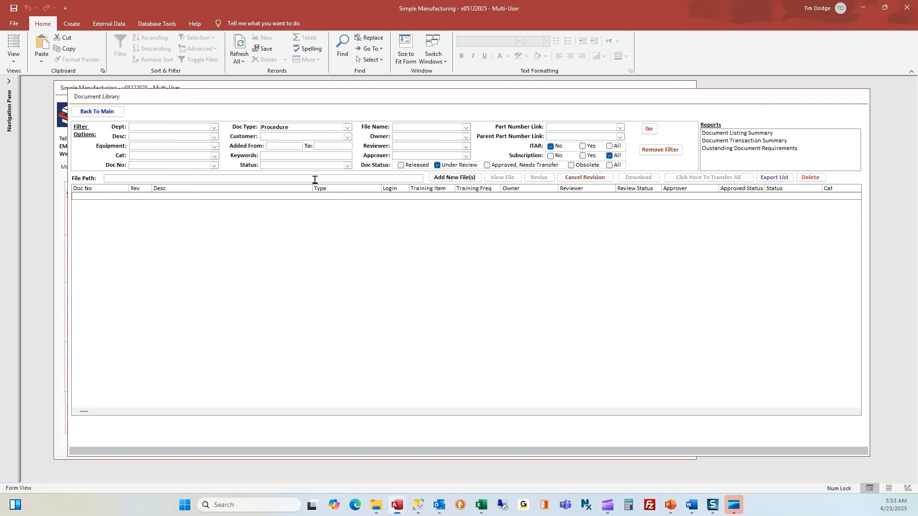
- Transfer approved P00042 from Approved, Needs Transfer into the library with the signature password
left_click(506, 167)
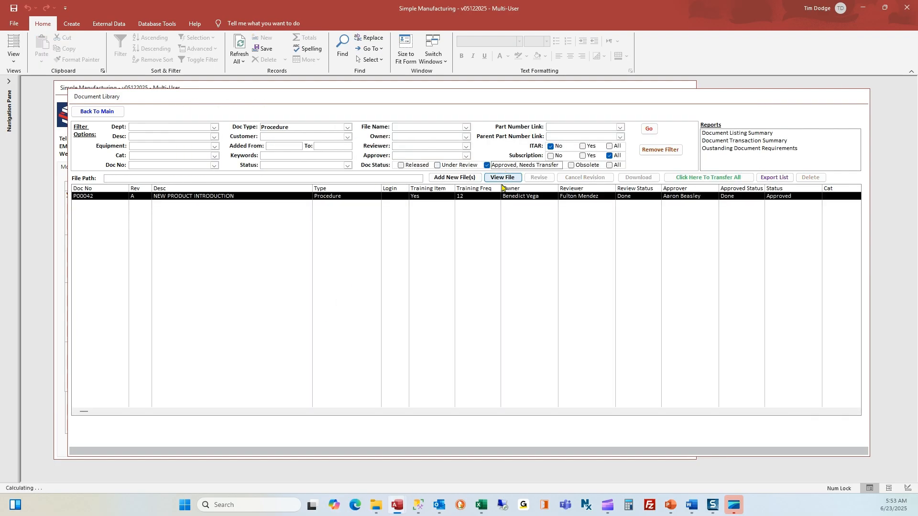
left_click(497, 200)
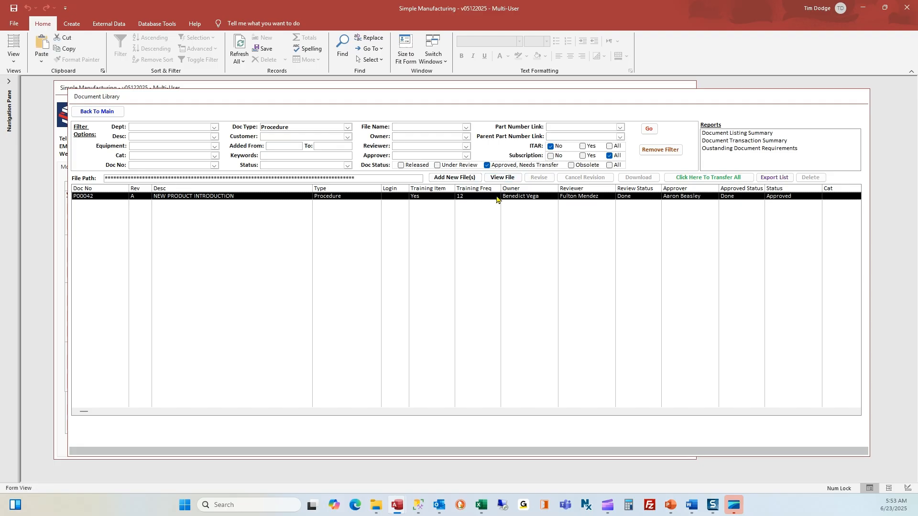
left_click(682, 177)
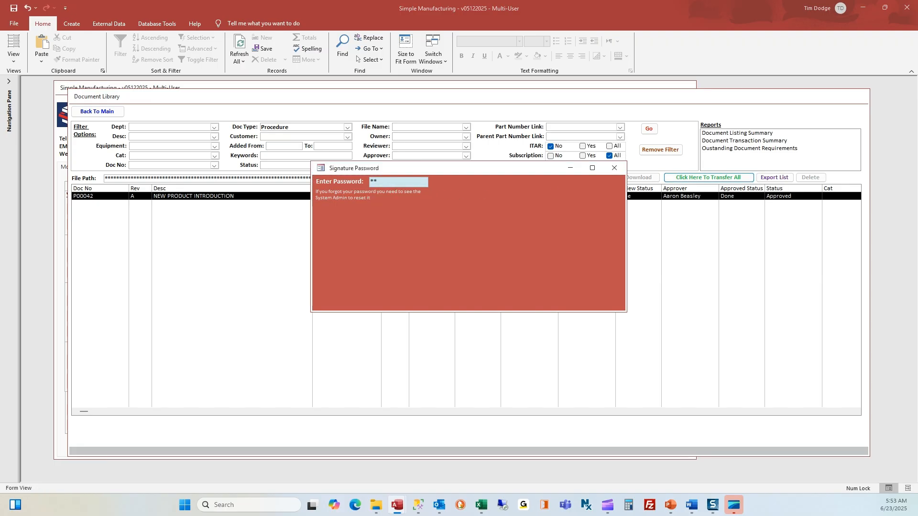
key("Return")
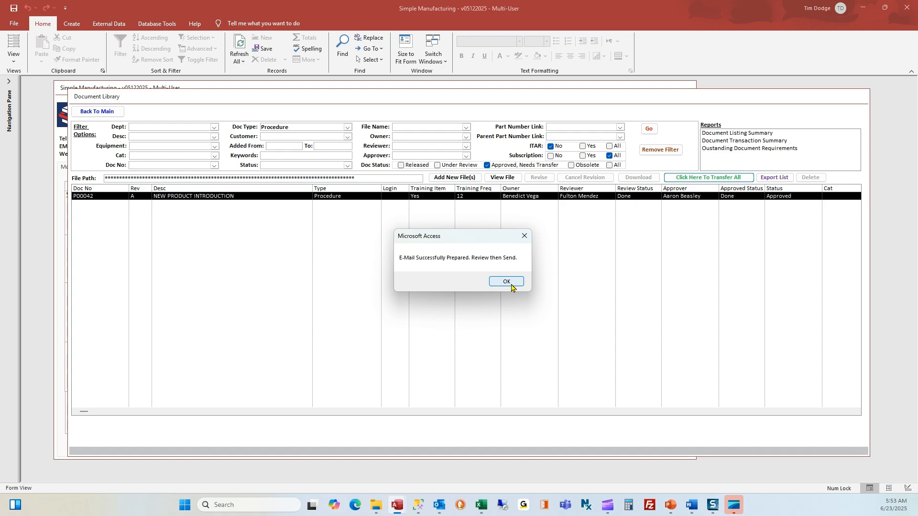
left_click(508, 282)
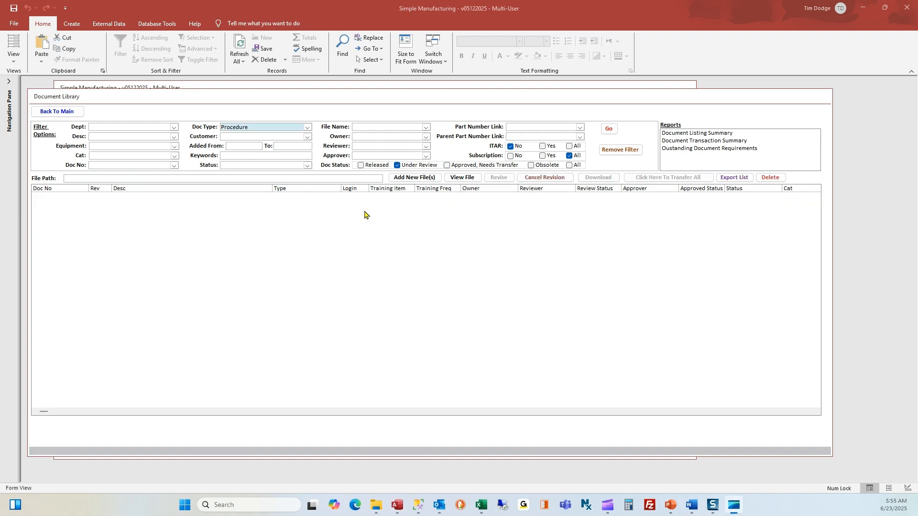
- Clear the Procedure Doc Type filter so all under-review documents show
left_click(262, 129)
left_click_drag(254, 126, 213, 123)
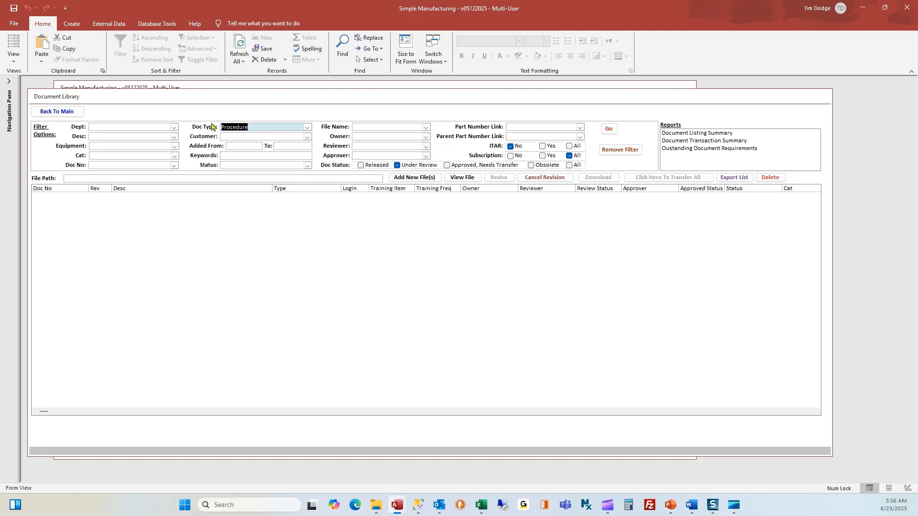
key("Delete")
key("Tab")
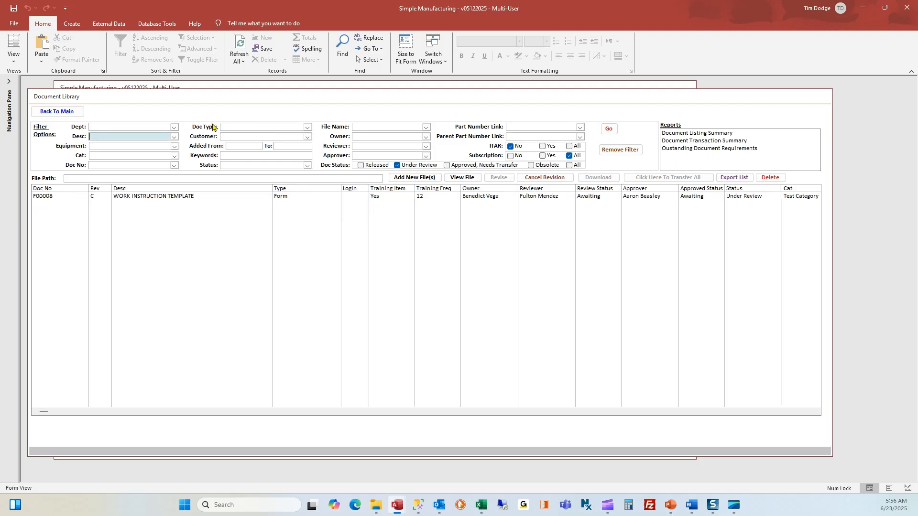
- Sign off F00008 WORK INSTRUCTION TEMPLATE as reviewer with the signature password
left_click(310, 197)
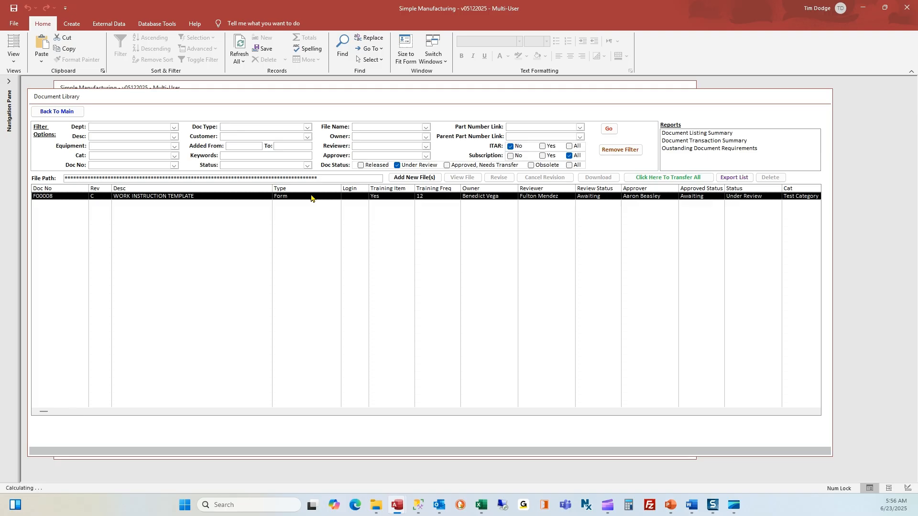
double_click(311, 197)
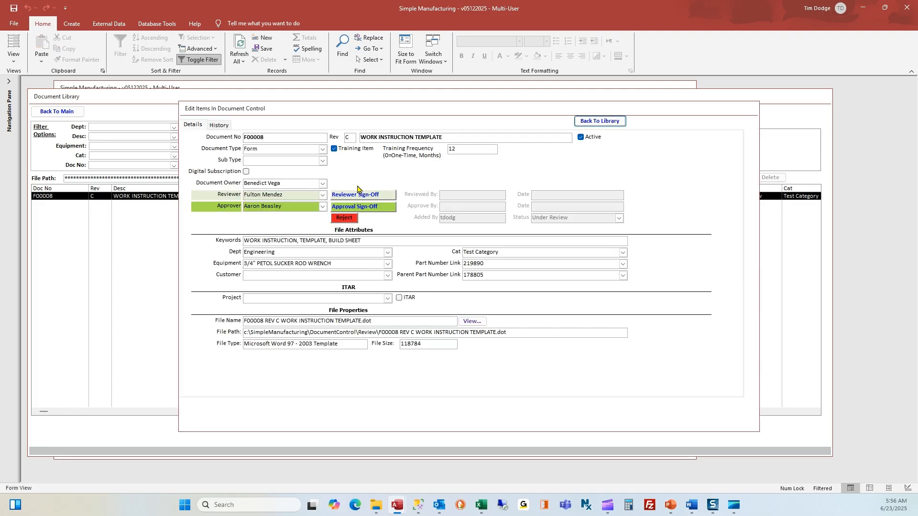
left_click(361, 196)
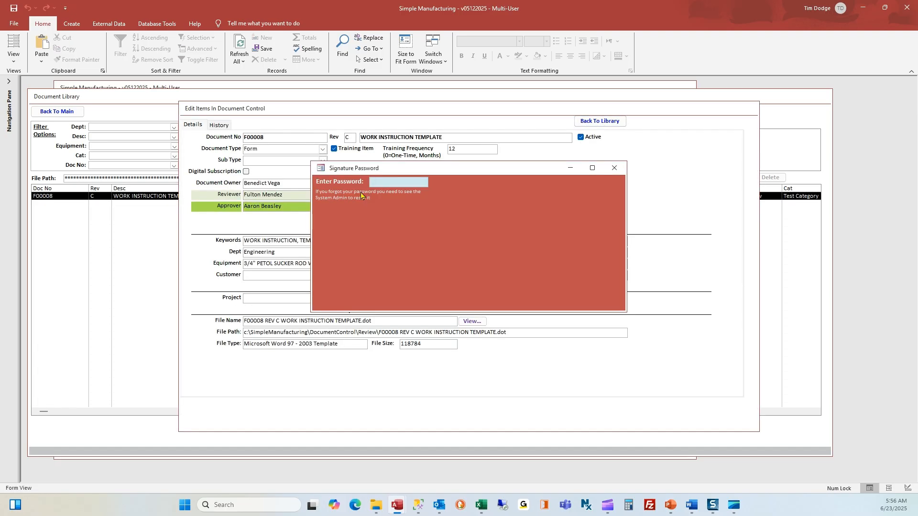
key("Return")
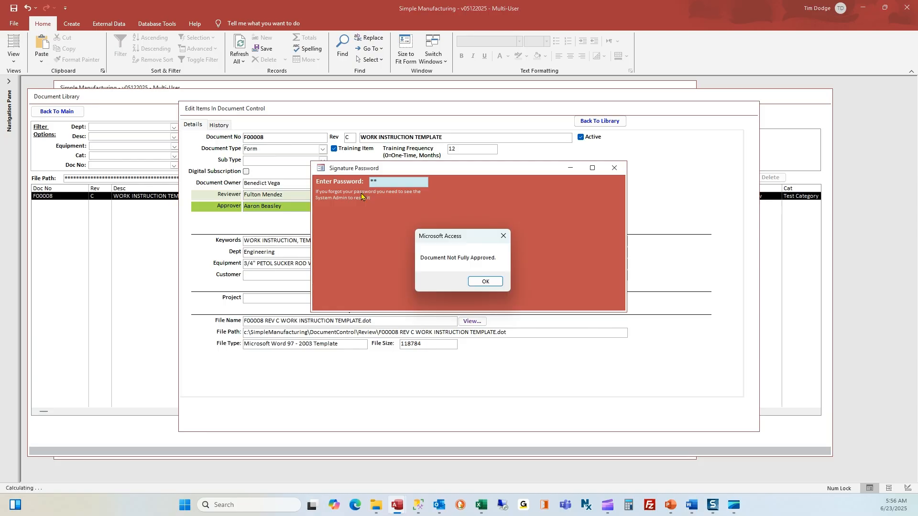
left_click(484, 282)
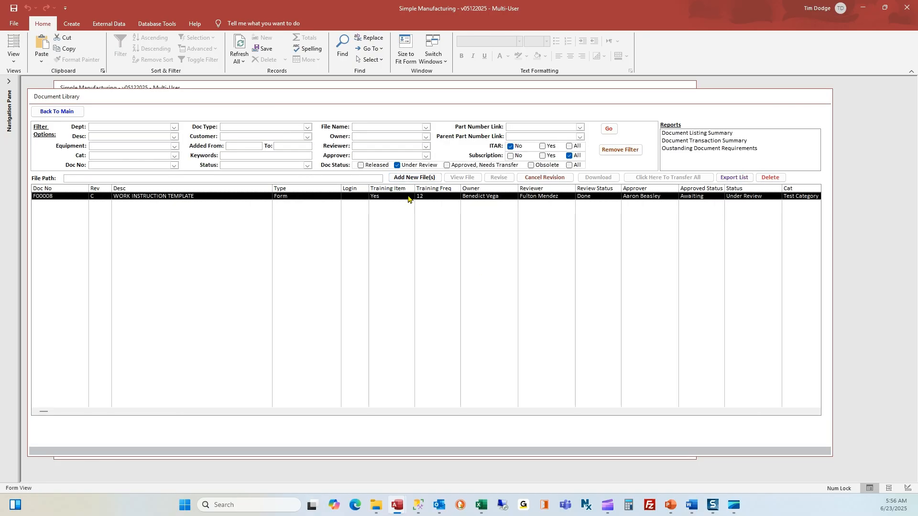
- Approve F00008 with the signature password and discard its notification e-mail unsaved
double_click(409, 196)
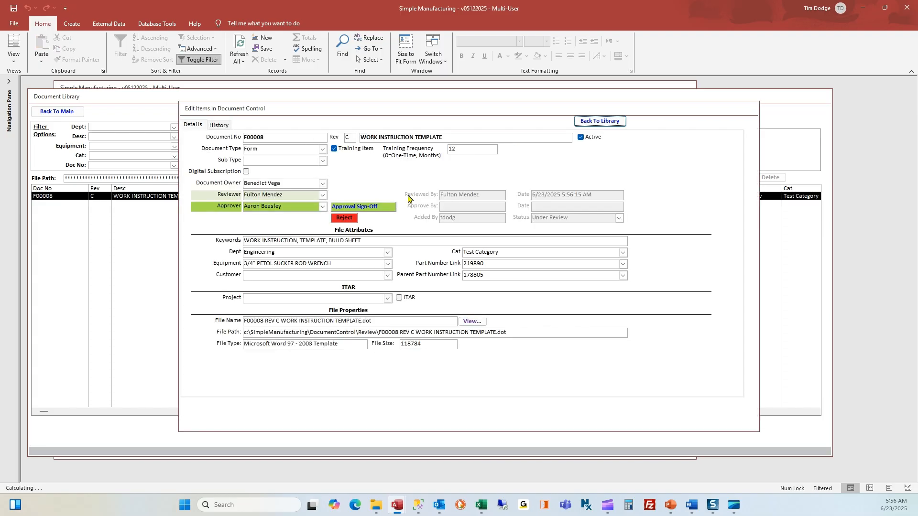
left_click(377, 207)
type("**")
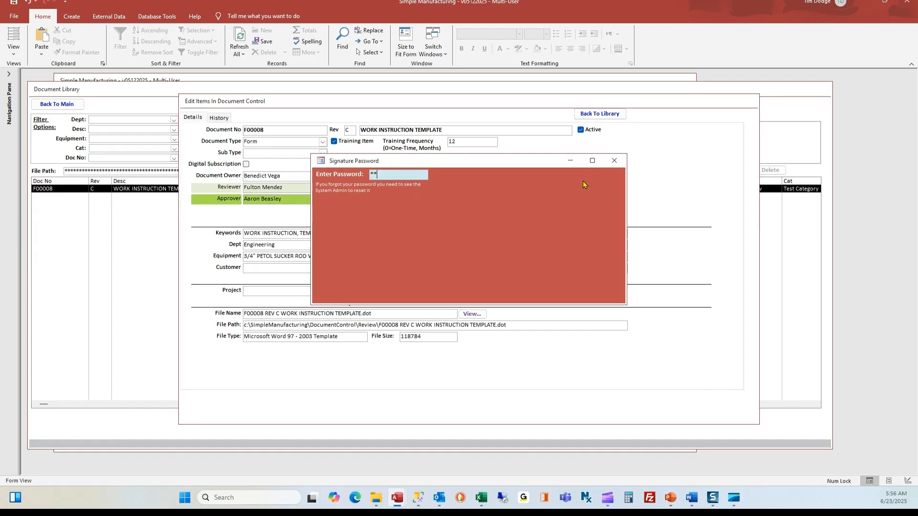
key("Return")
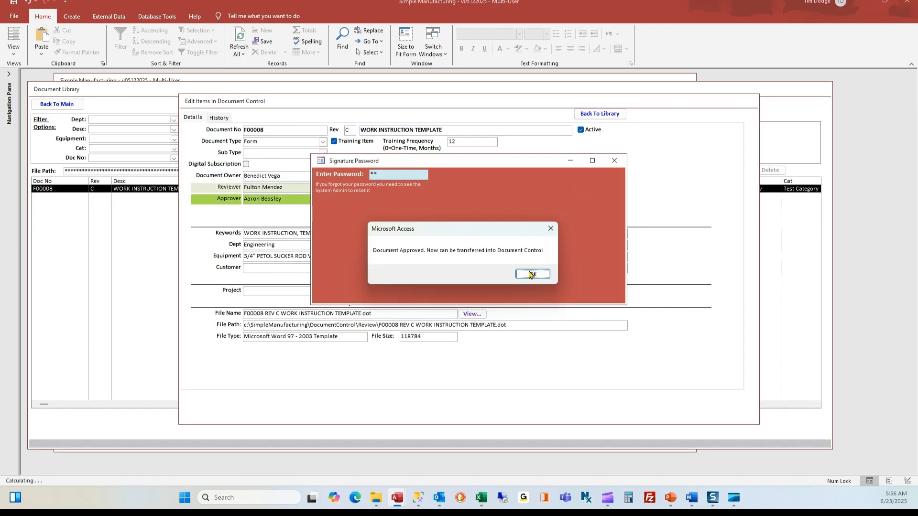
left_click(531, 275)
left_click(531, 275)
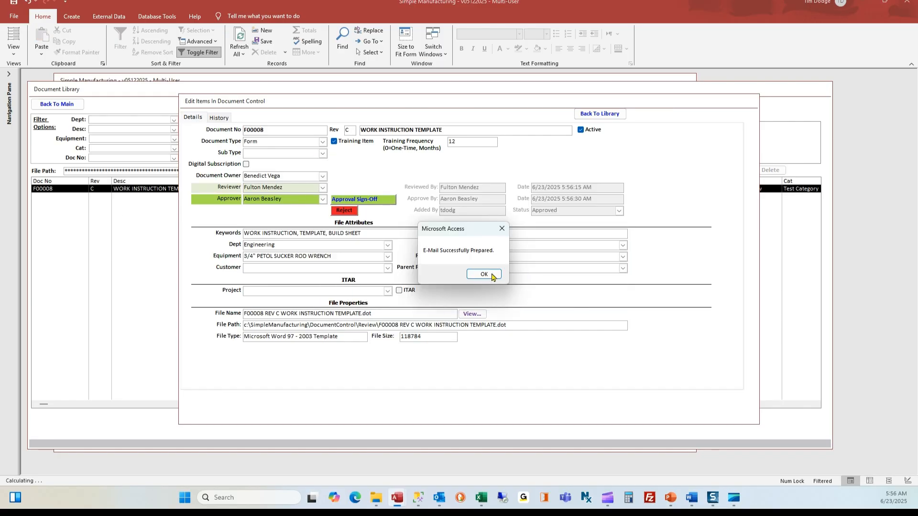
left_click(484, 274)
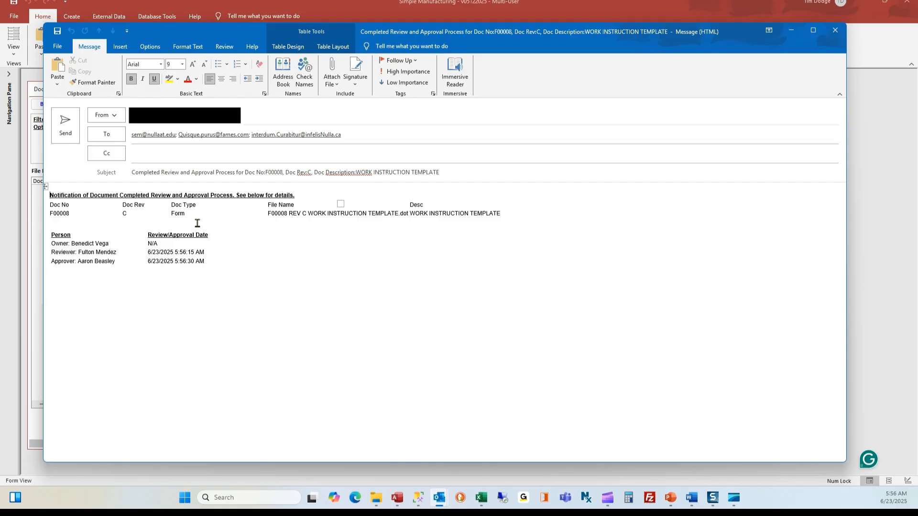
left_click(836, 30)
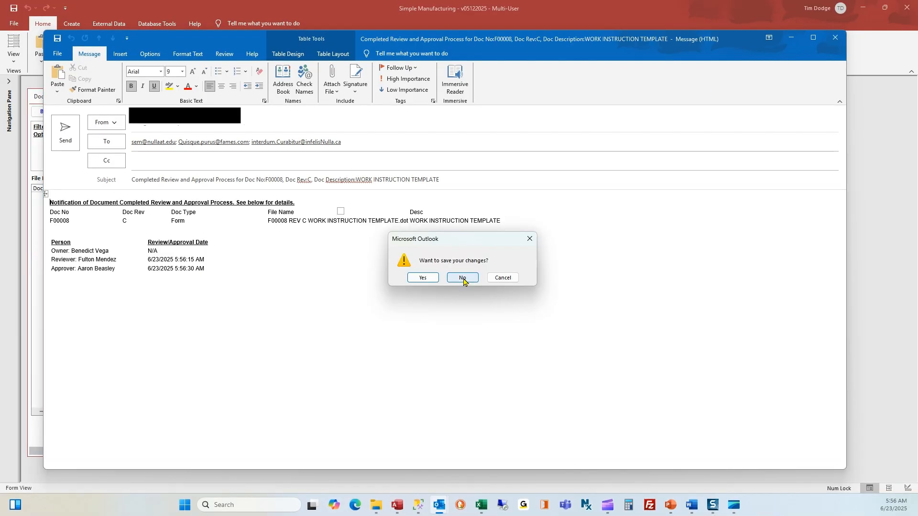
left_click(463, 278)
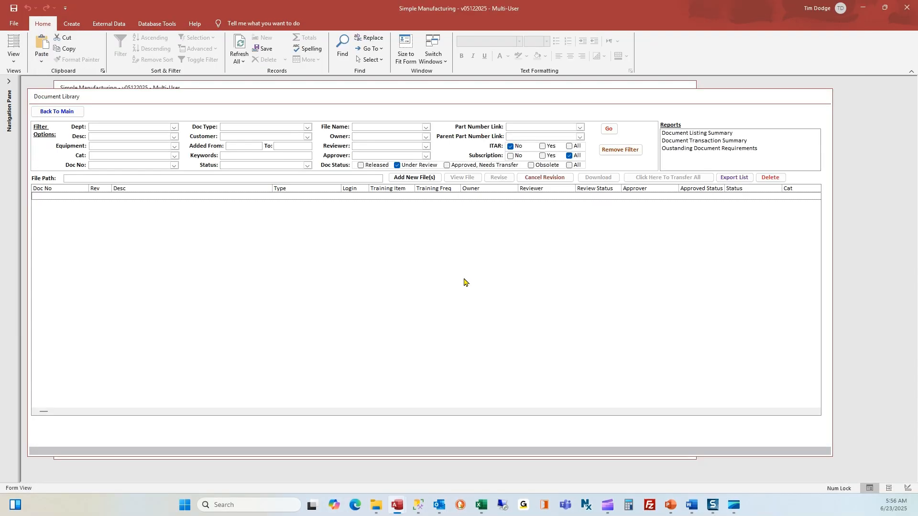
- Transfer F00008 from Approved, Needs Transfer as a native file, not PDF, using the password
left_click(467, 166)
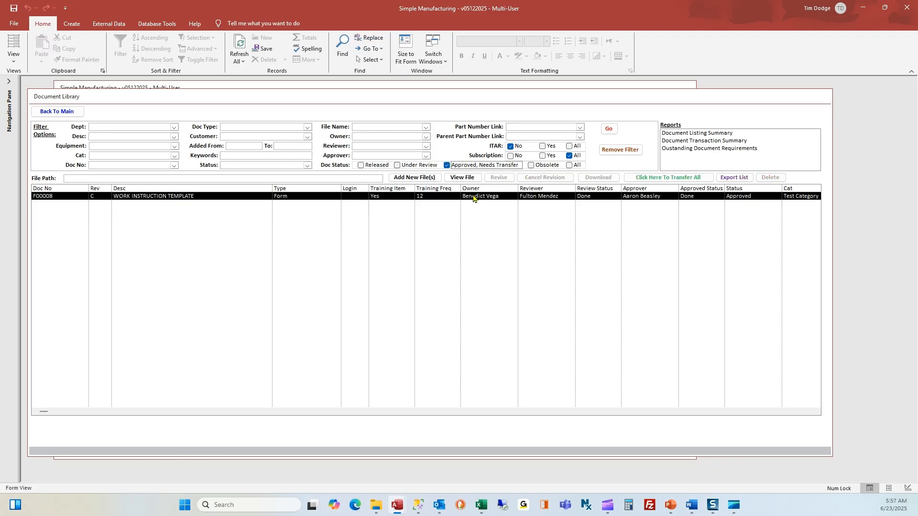
left_click(473, 197)
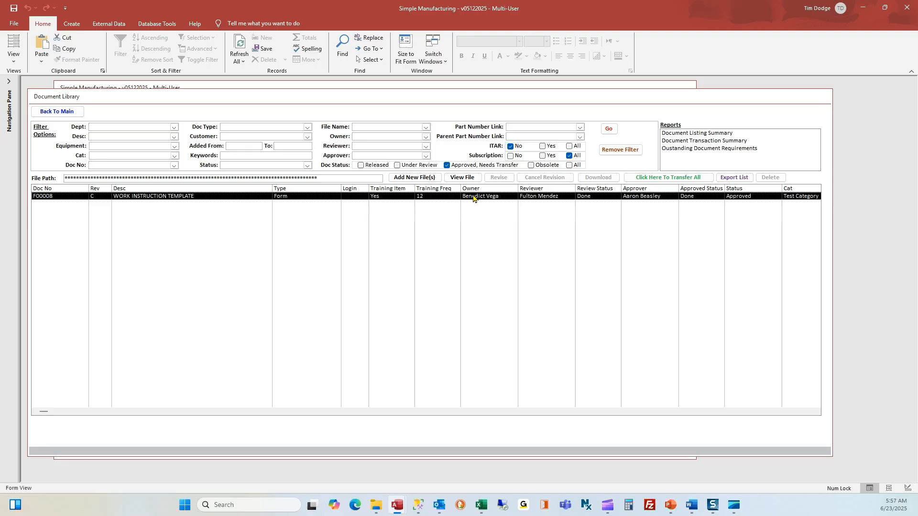
left_click(646, 178)
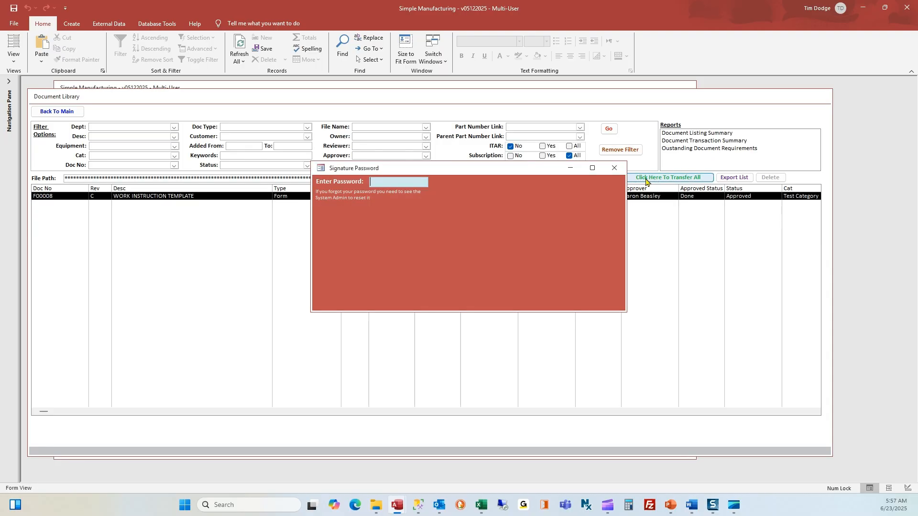
type("**")
key("Return")
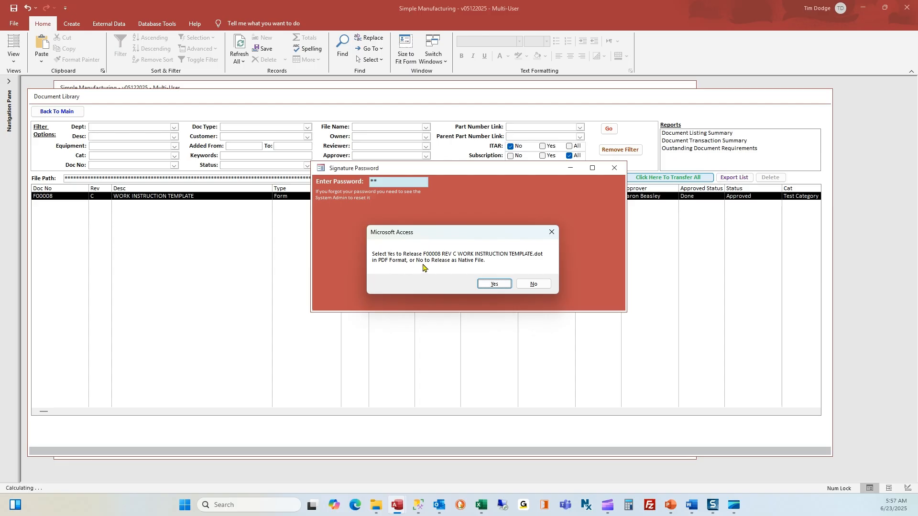
left_click(537, 285)
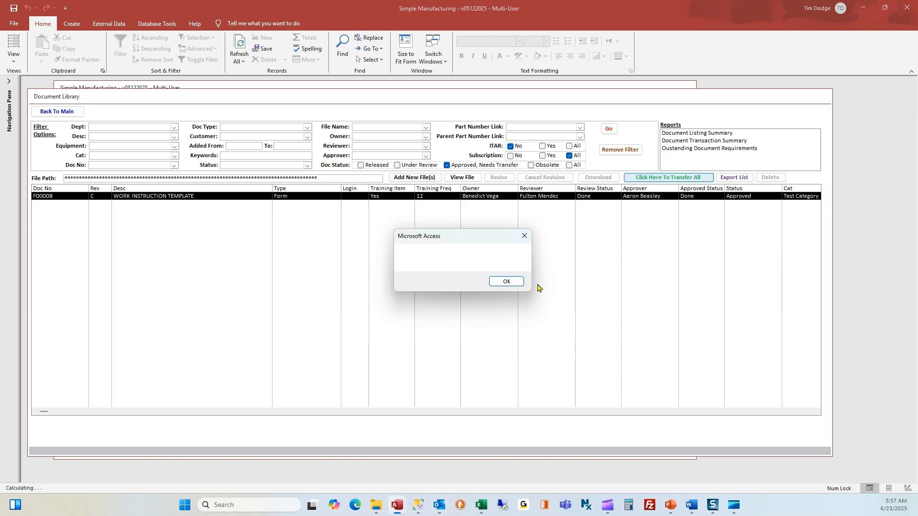
- Dismiss the confirmation and discard the F00008 release e-mail without saving
left_click(508, 283)
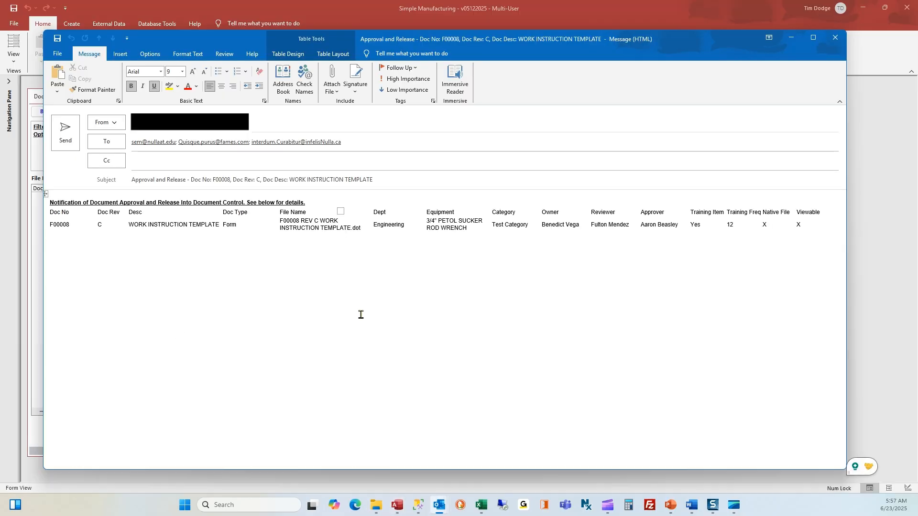
left_click(832, 38)
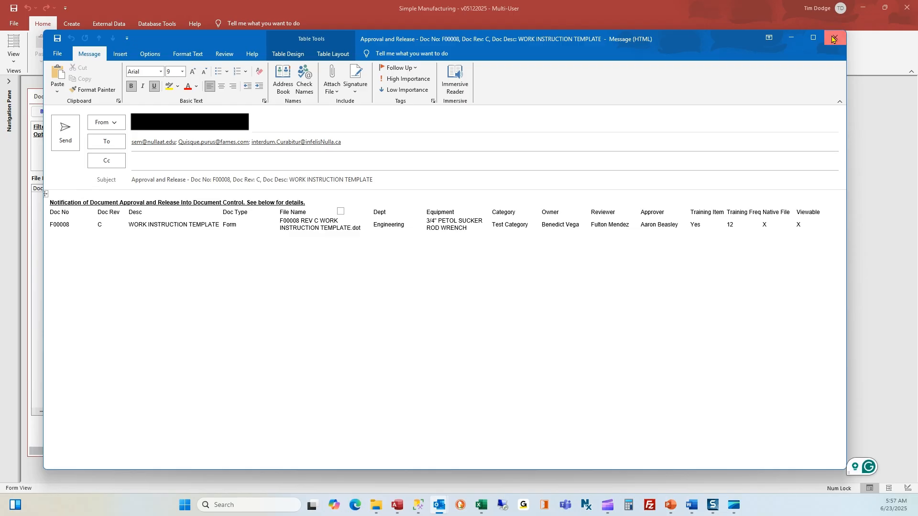
left_click(464, 281)
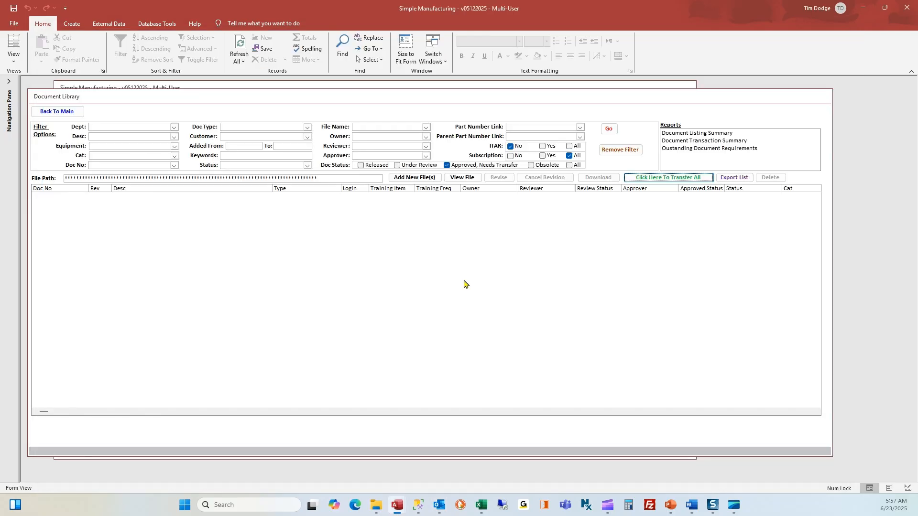
- Filter released Form documents, open F00008 to check its .dot file extension, then return
left_click(372, 167)
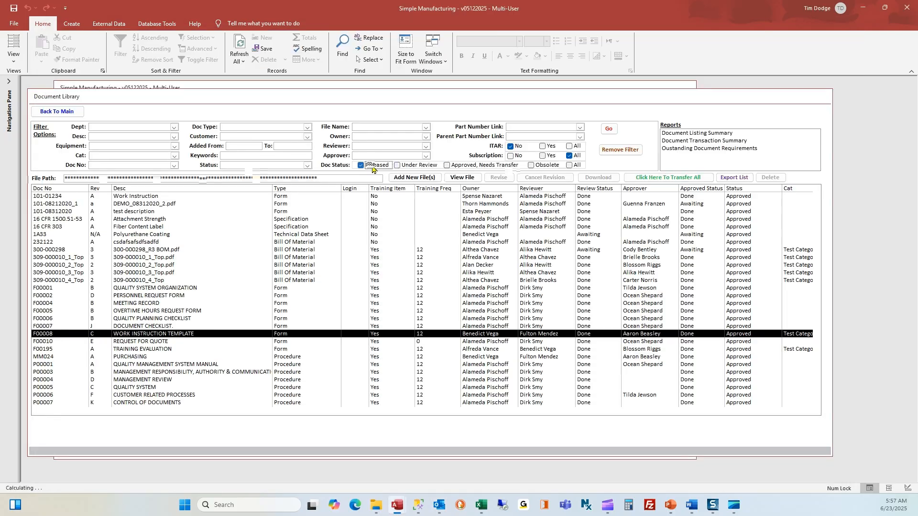
left_click(308, 128)
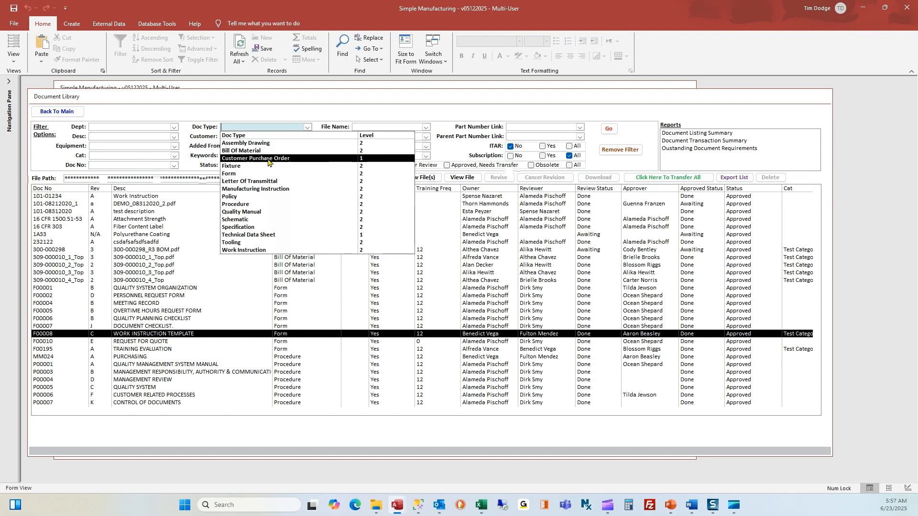
left_click(263, 173)
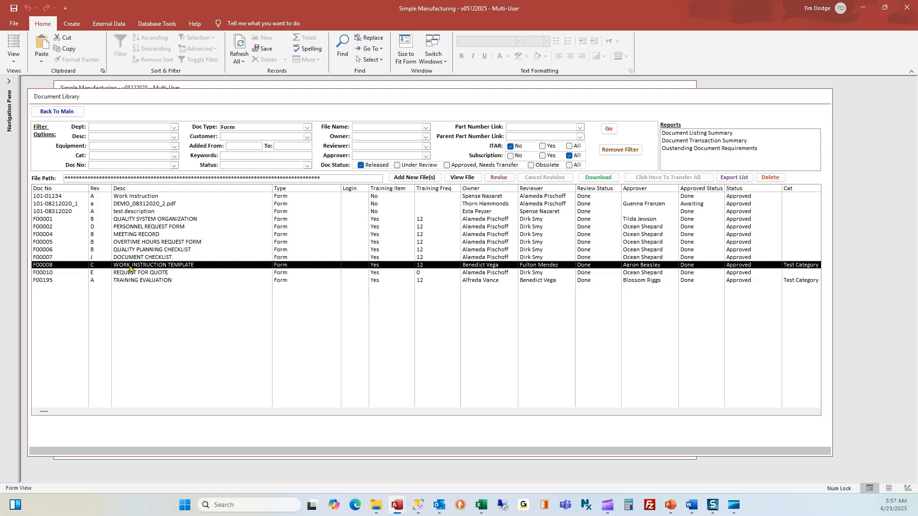
double_click(130, 266)
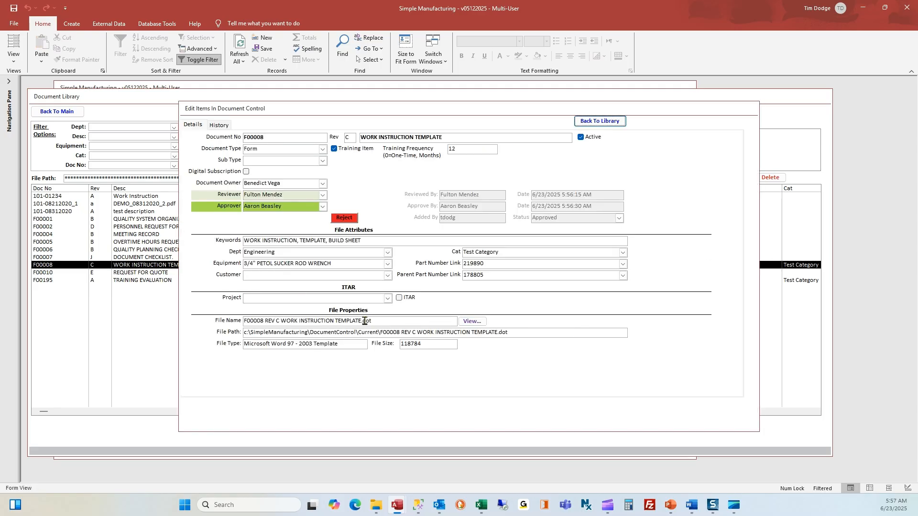
left_click_drag(364, 321, 384, 322)
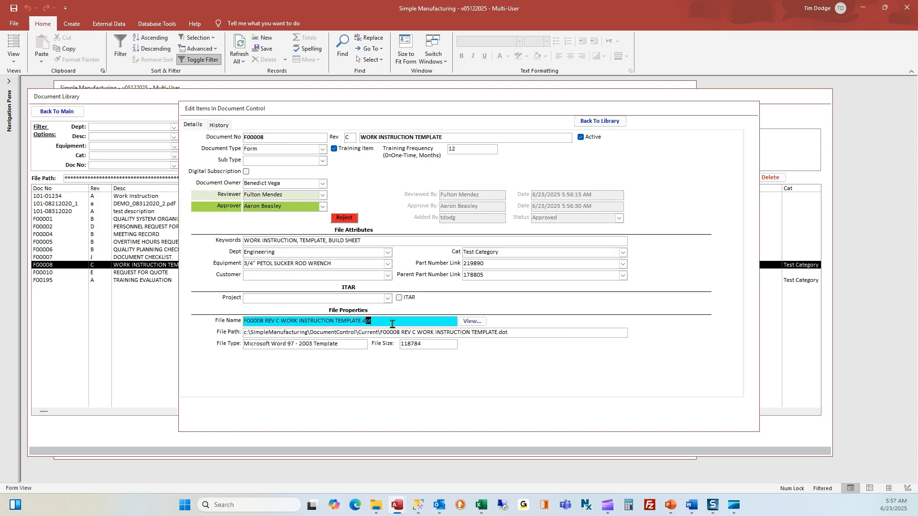
left_click(604, 124)
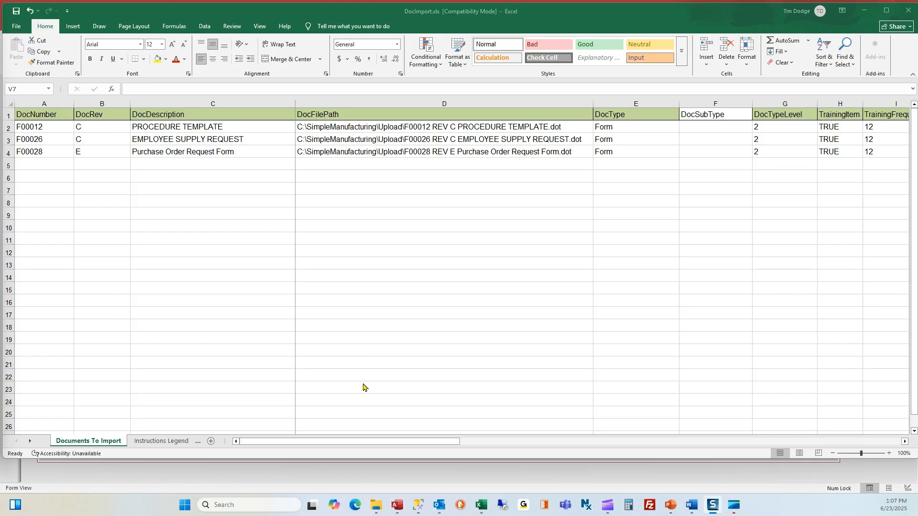
- Review the reviewer and approver columns of the Documents To Import sheet, then close Excel
left_click(300, 444)
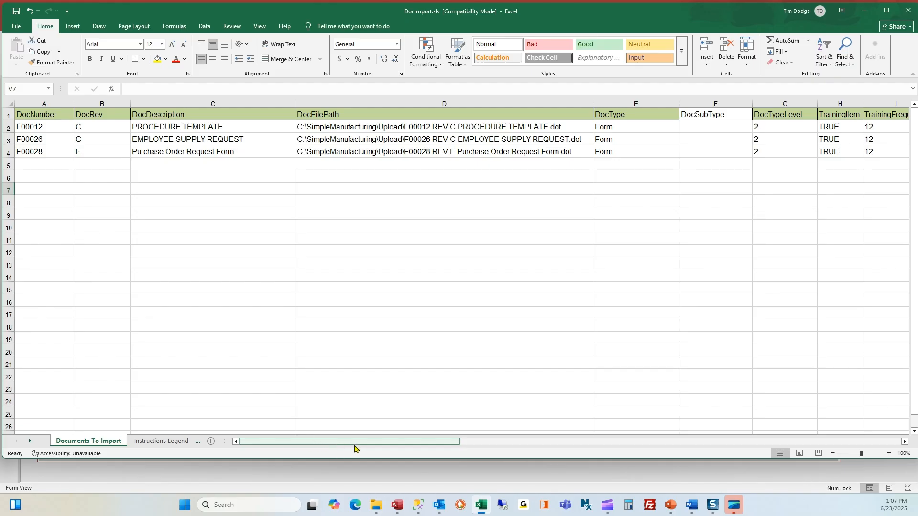
left_click_drag(365, 447, 794, 471)
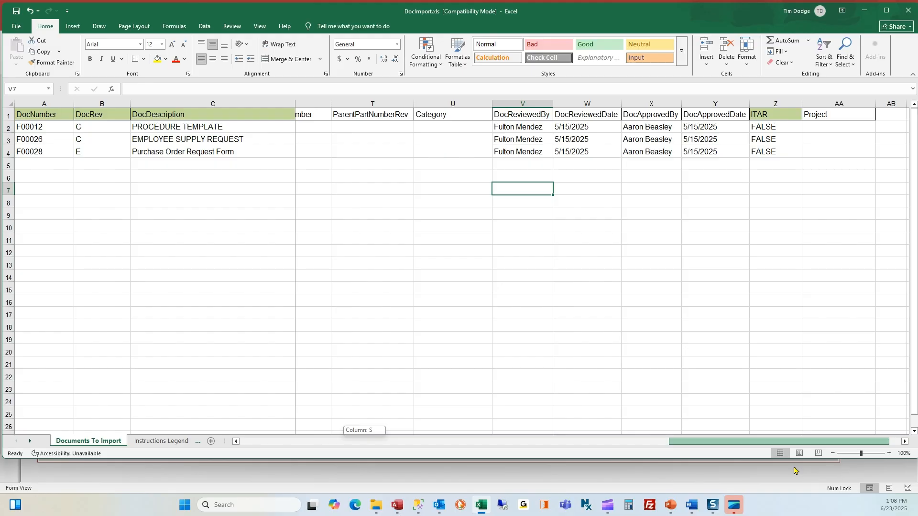
left_click_drag(793, 470, 787, 470)
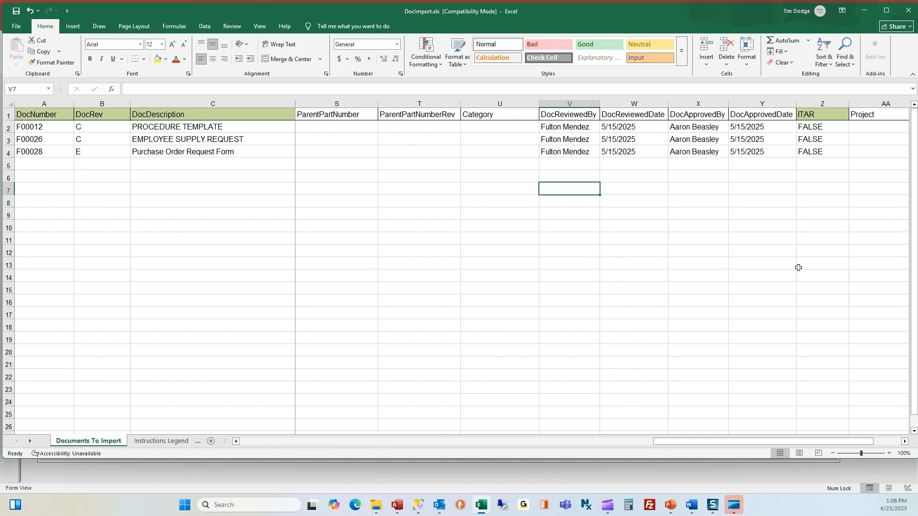
left_click(903, 11)
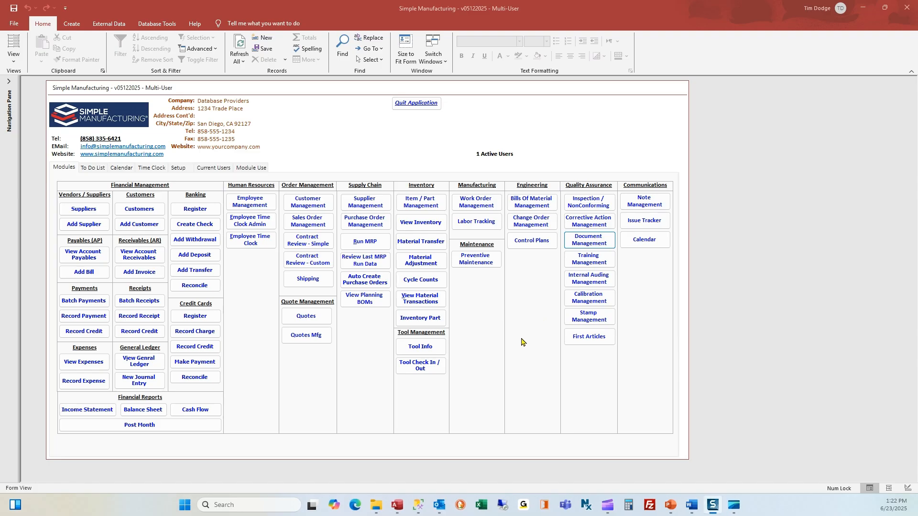
- Import F00012, F00026 and F00028 into Files Being Added from Upload\DocImport.xls
left_click(588, 240)
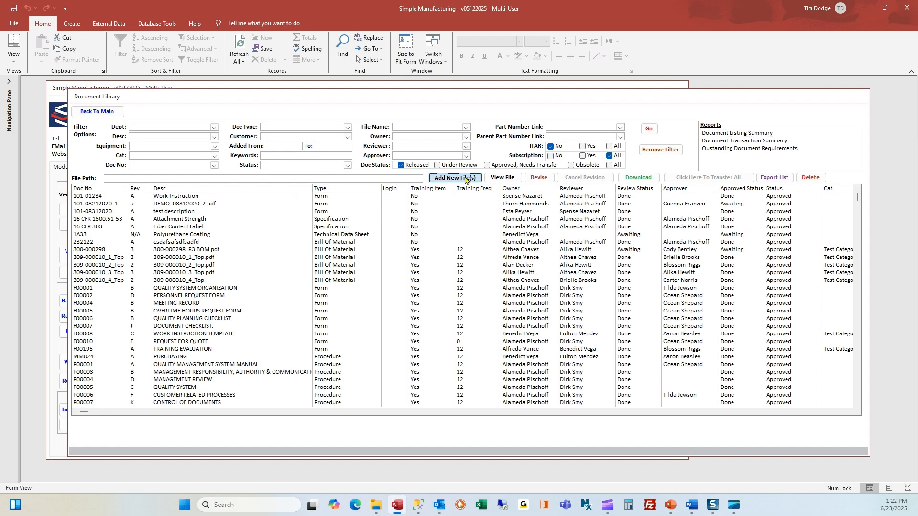
left_click(464, 177)
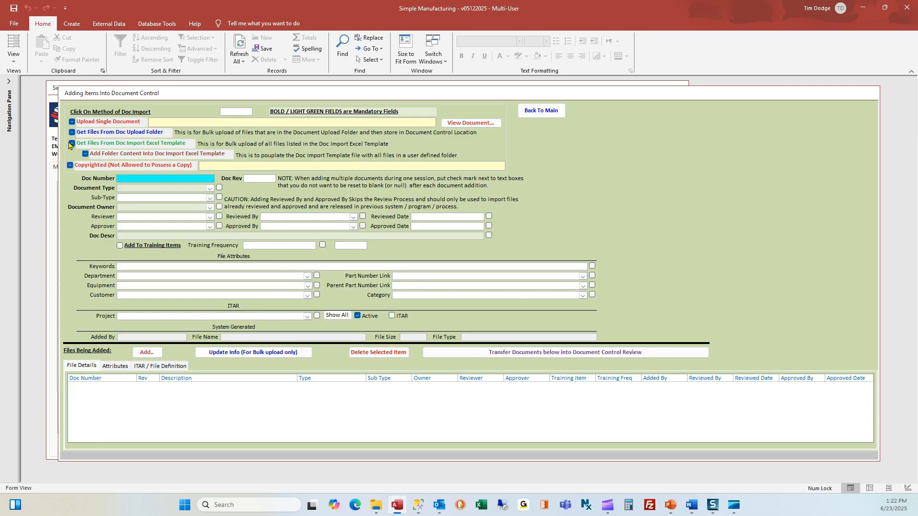
left_click(72, 144)
left_click(500, 285)
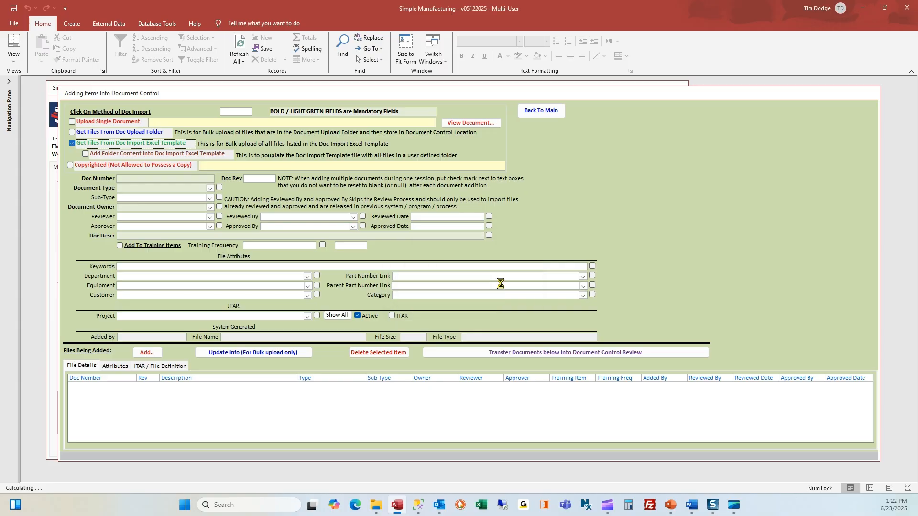
left_click(155, 79)
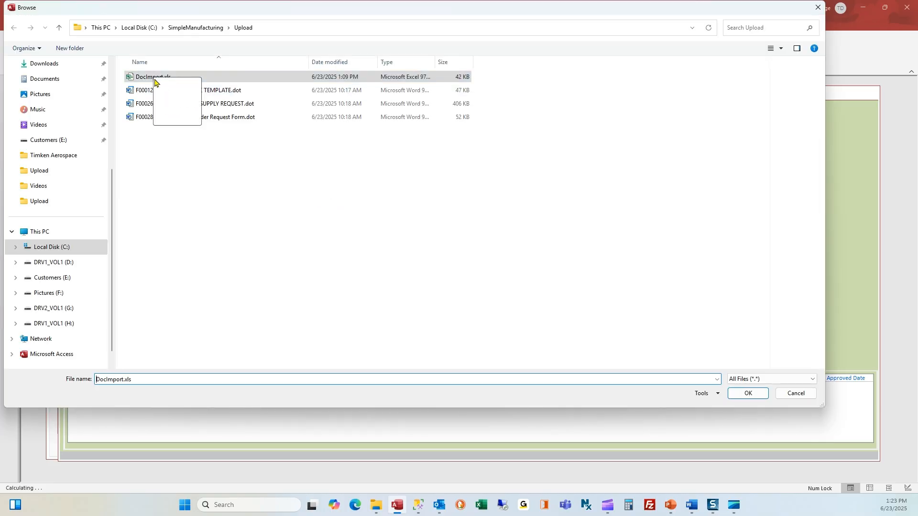
left_click(740, 395)
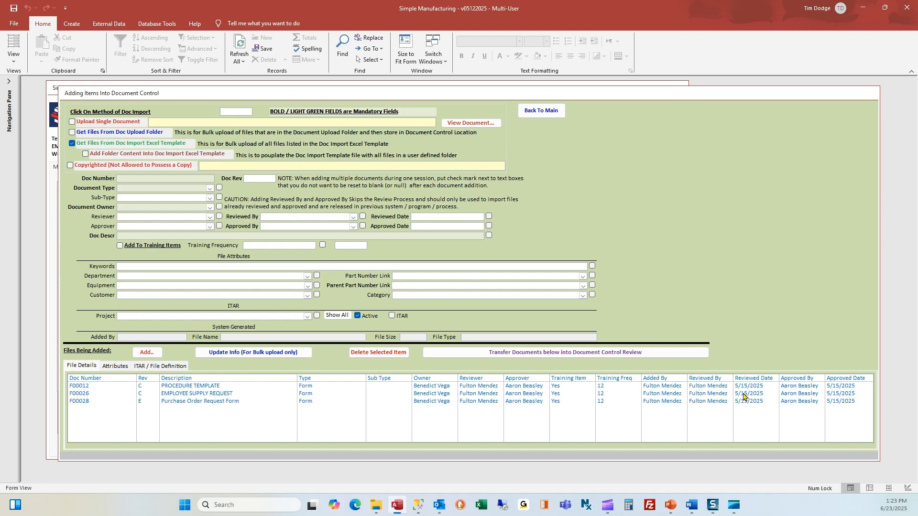
- Review the imported details of F00012, F00026 and F00028 in Files Being Added
left_click(309, 388)
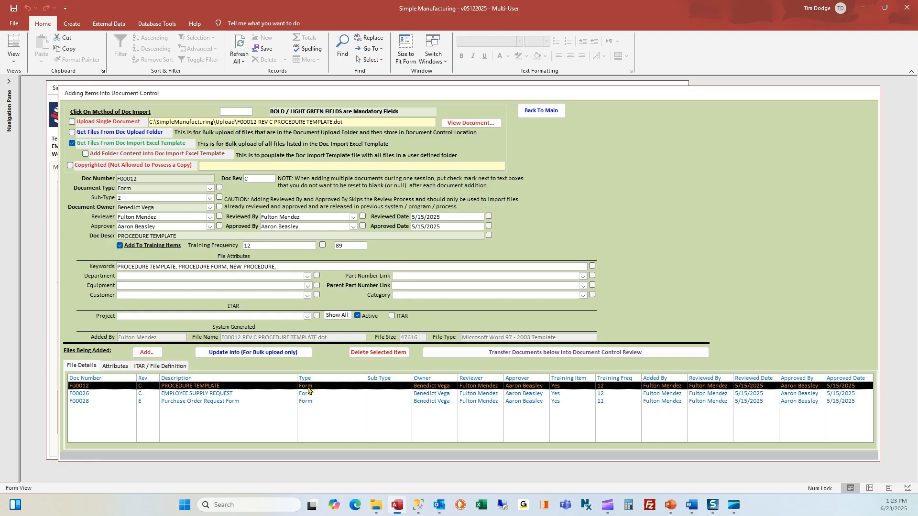
left_click(309, 396)
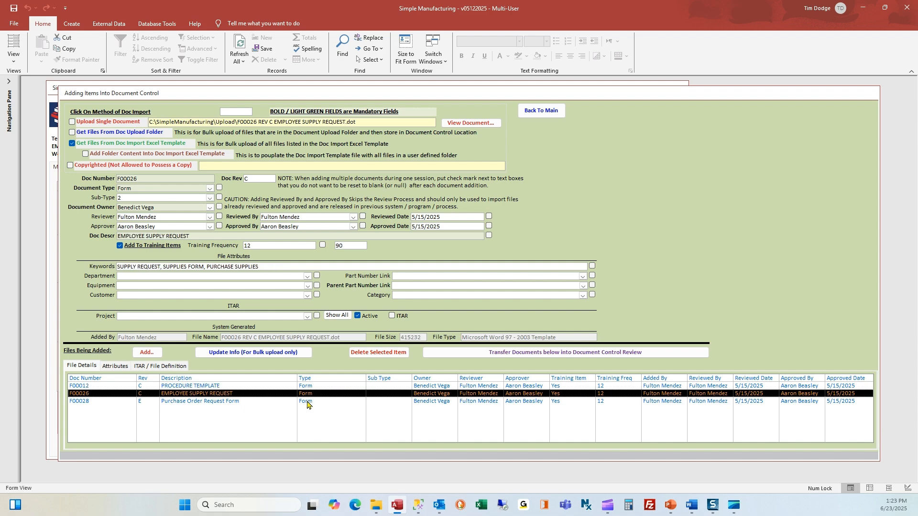
left_click(307, 405)
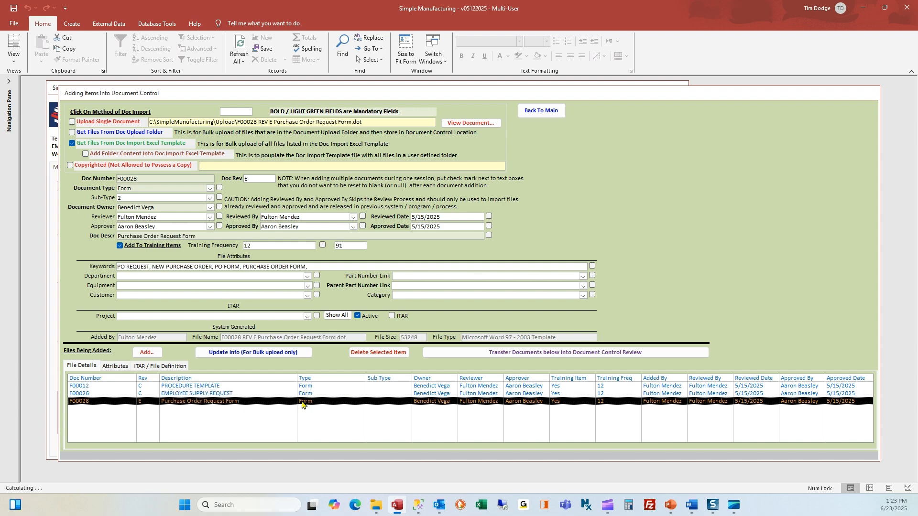
left_click(293, 388)
left_click(293, 393)
left_click(293, 401)
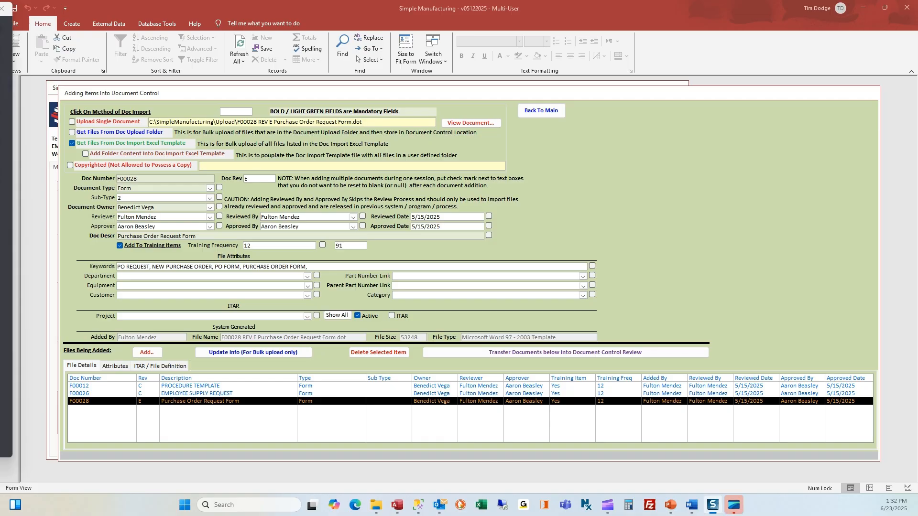
- Transfer the three documents into Document Control Review, acknowledging each approved flag
left_click(555, 353)
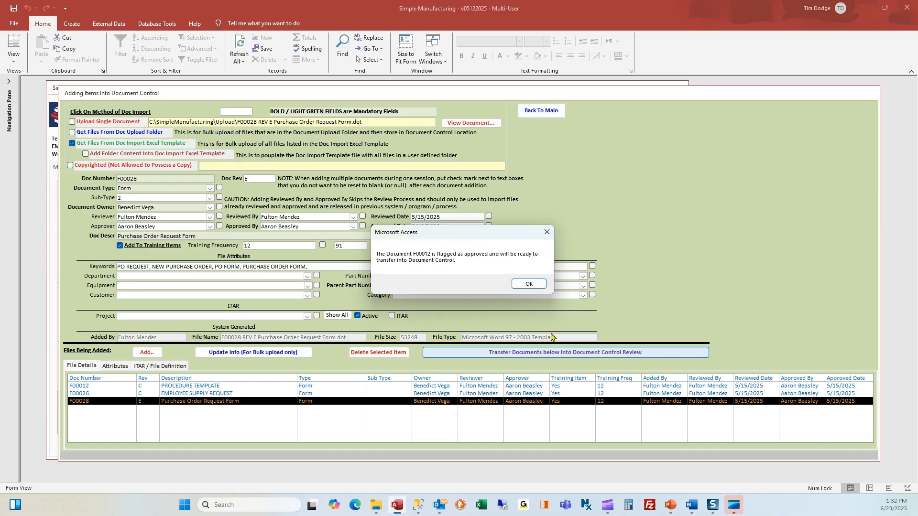
left_click(529, 286)
left_click(530, 286)
left_click(529, 286)
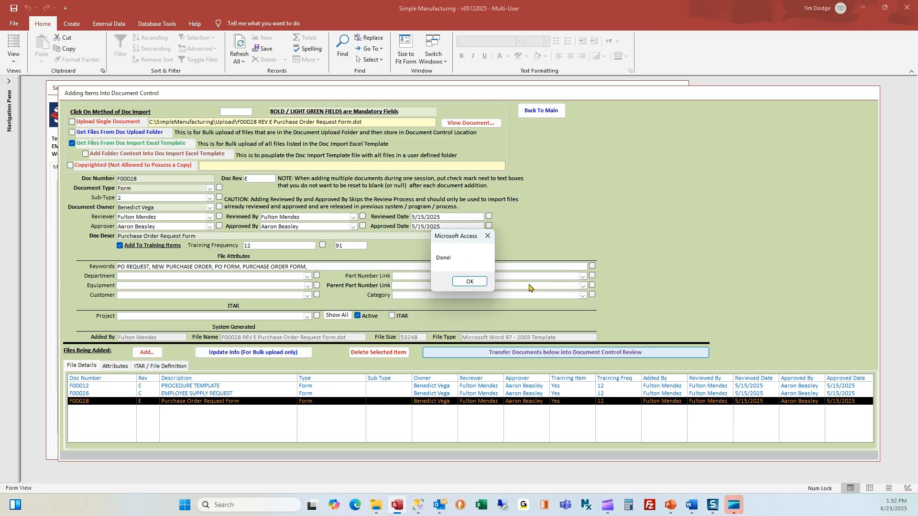
left_click(471, 284)
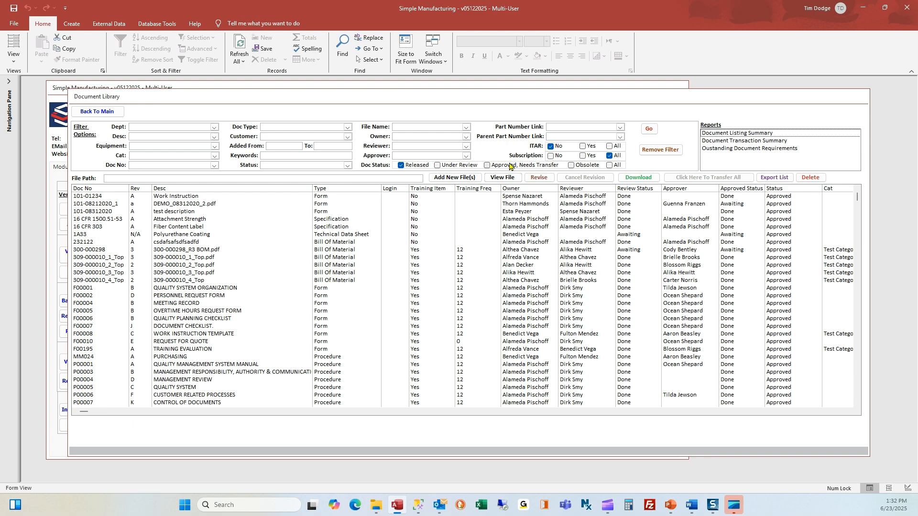
- Filter to Approved, Needs Transfer and release all with the signature password
left_click(510, 165)
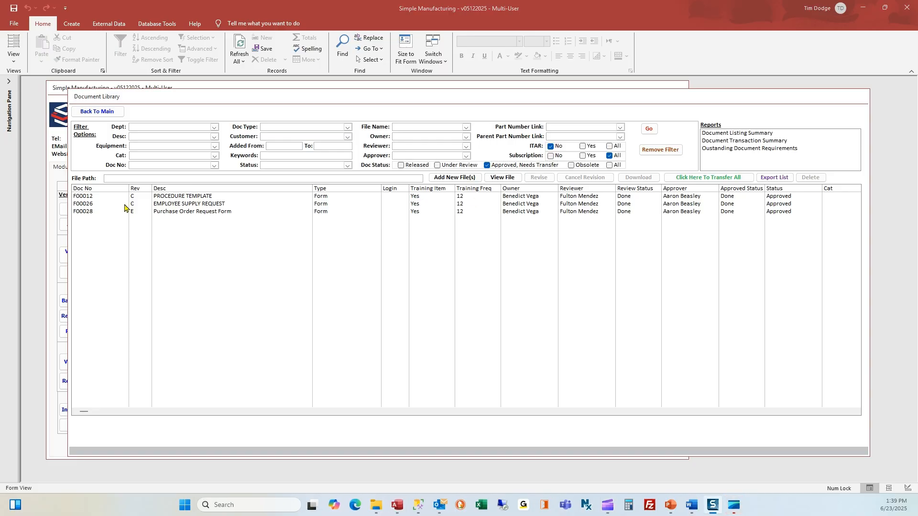
left_click(689, 179)
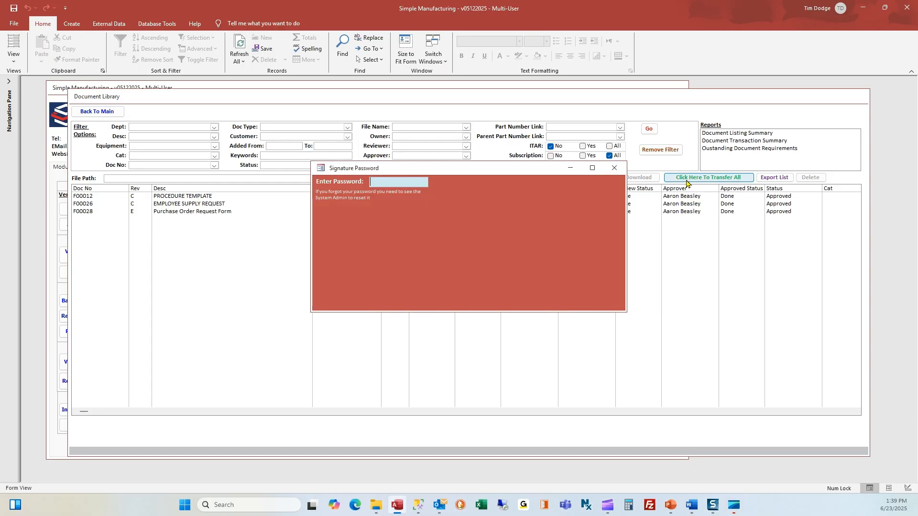
type("**")
key("Return")
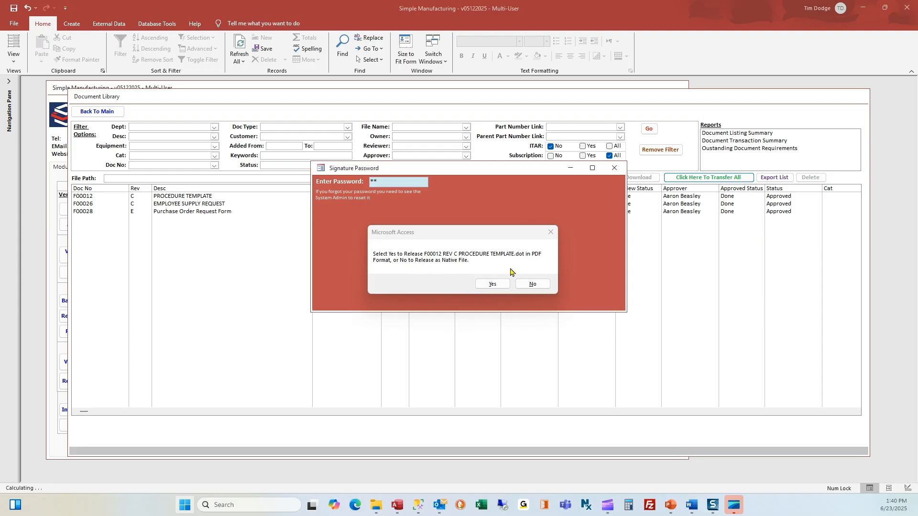
- Release F00012, F00026 and F00028 as native files rather than PDF, acknowledging the e-mail notice
left_click(533, 286)
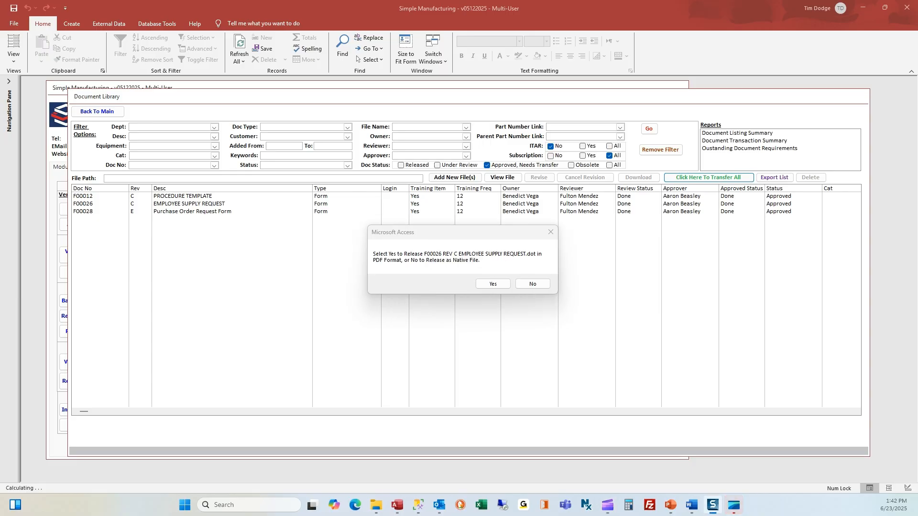
left_click(536, 285)
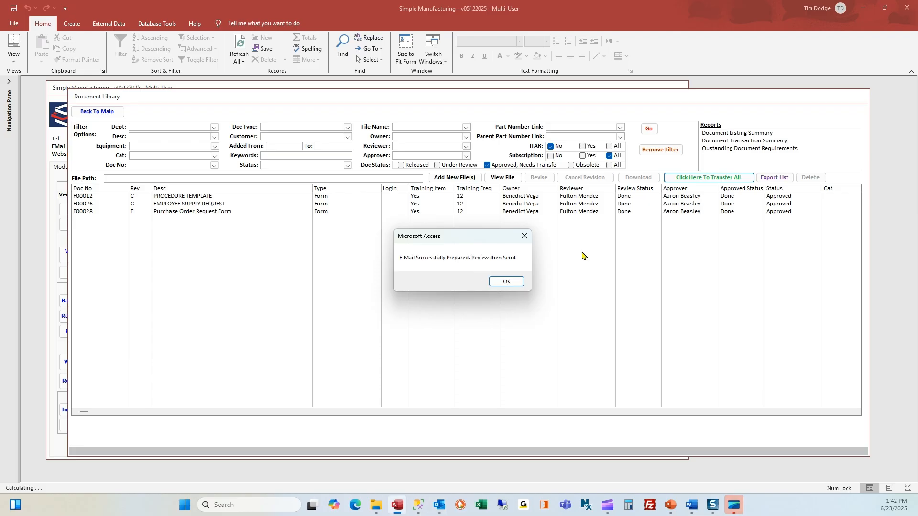
left_click(508, 282)
left_click(526, 285)
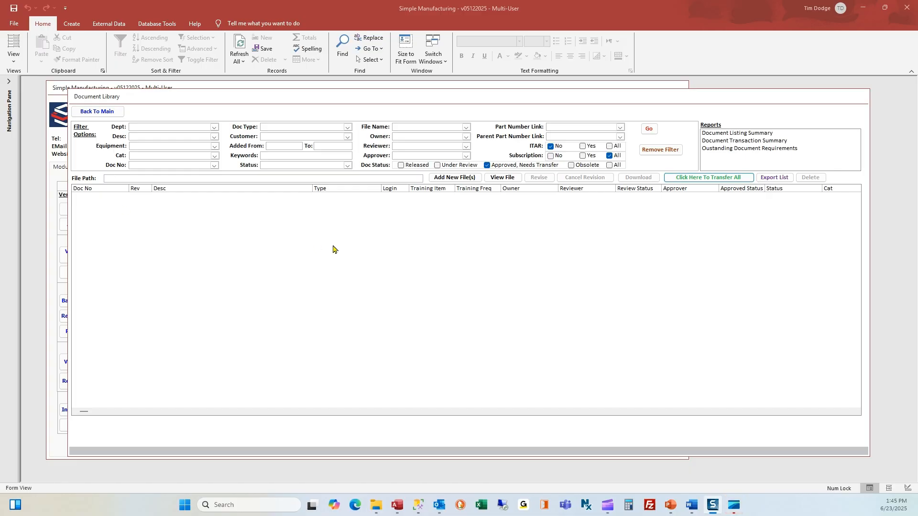
- Filter the library to released Forms and check the F00026, F00012 and F00028 rows
left_click(401, 166)
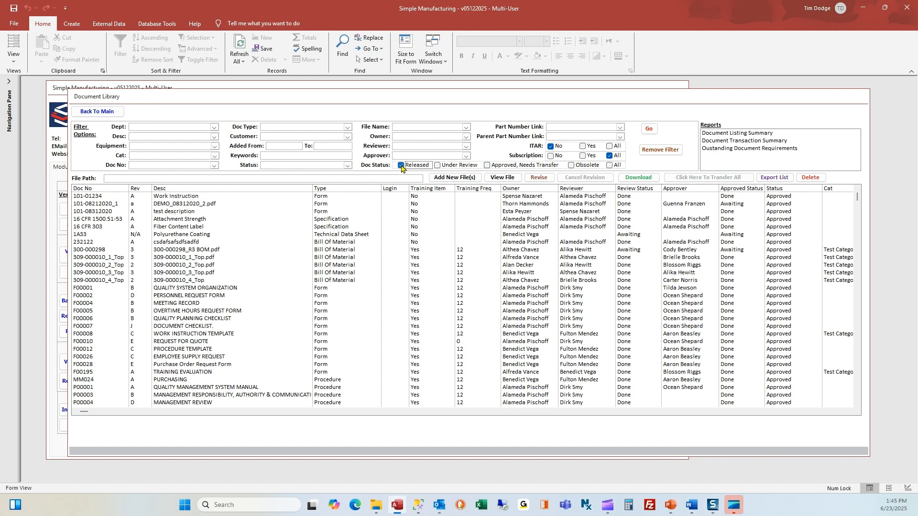
left_click(349, 128)
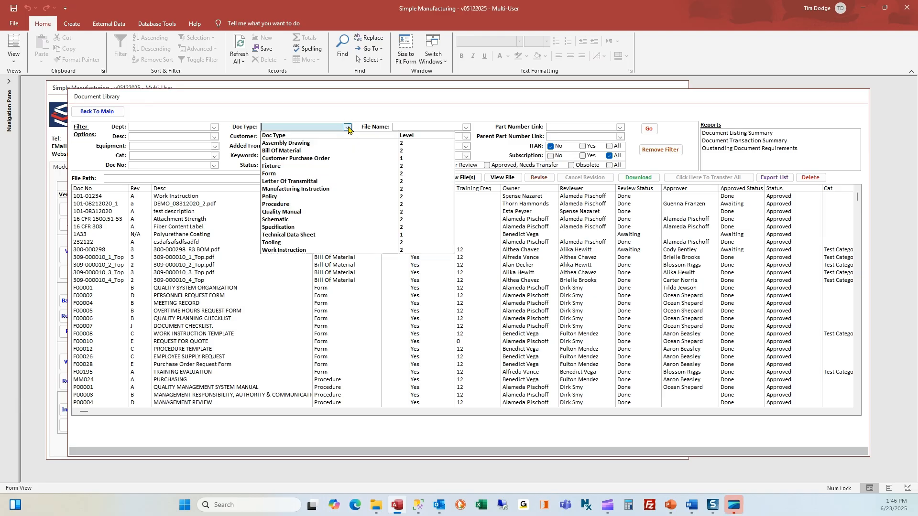
left_click(323, 176)
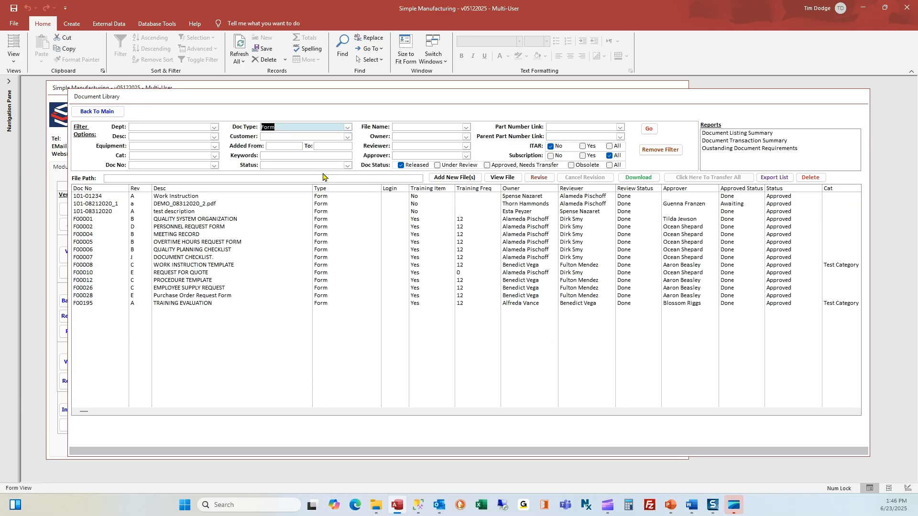
left_click(172, 289)
key("Up")
key("Up")
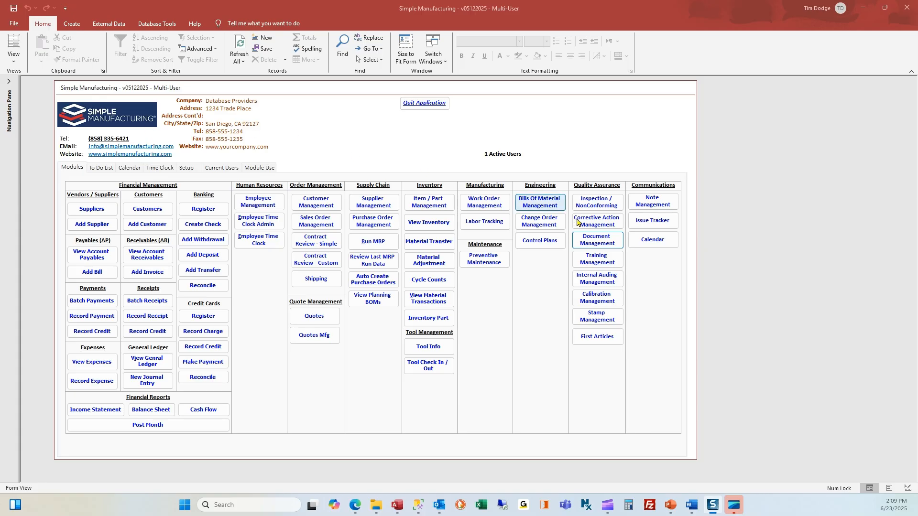
- Start a new Document Control entry flagged Copyrighted (Not Allowed to Possess a Copy)
left_click(598, 240)
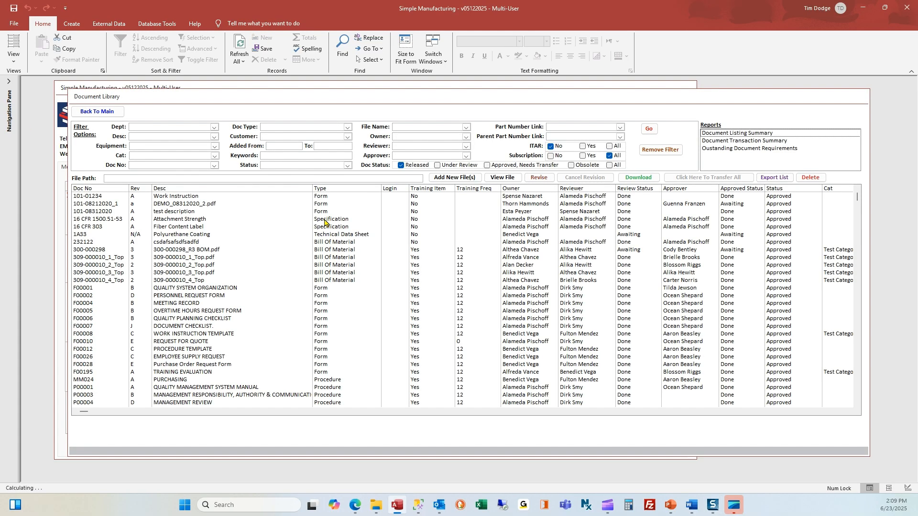
left_click(449, 177)
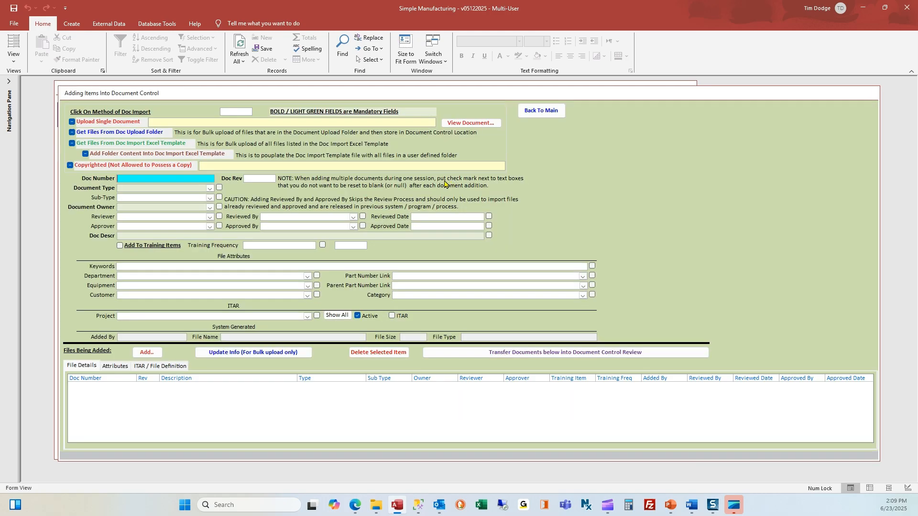
left_click(70, 166)
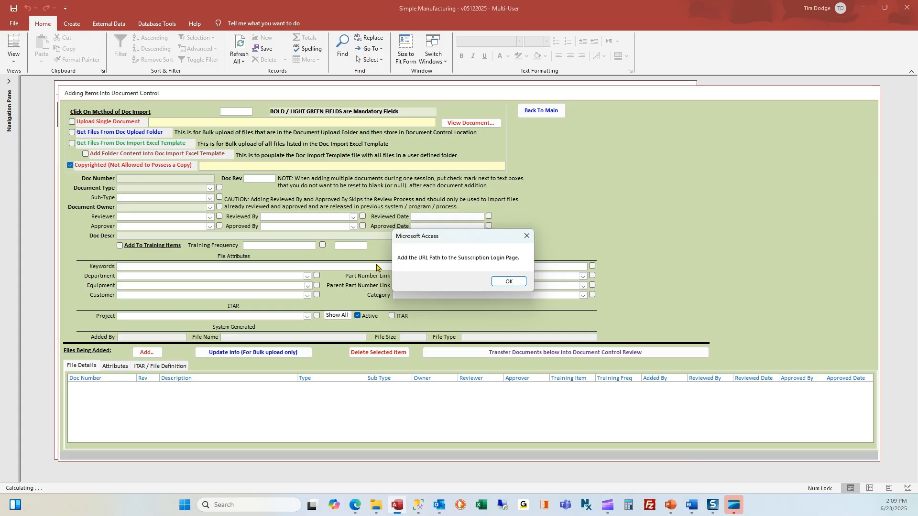
left_click(509, 284)
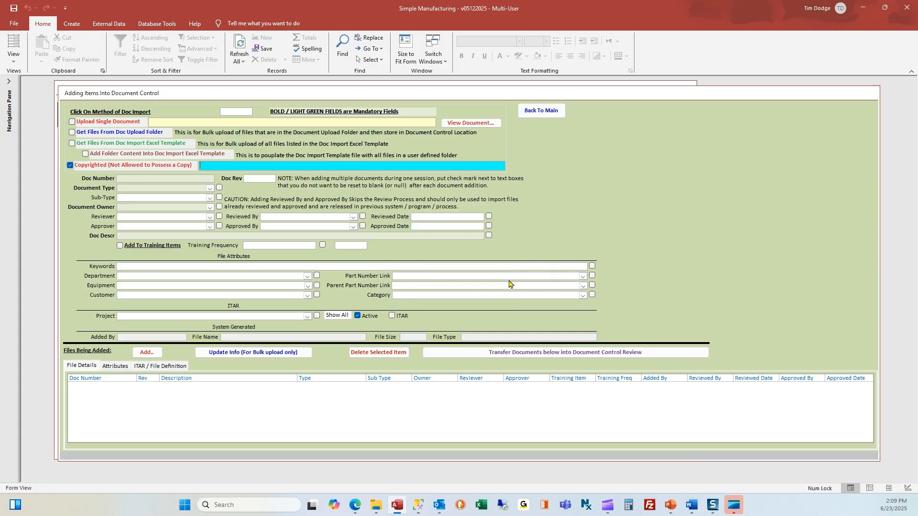
mouse_move(355, 510)
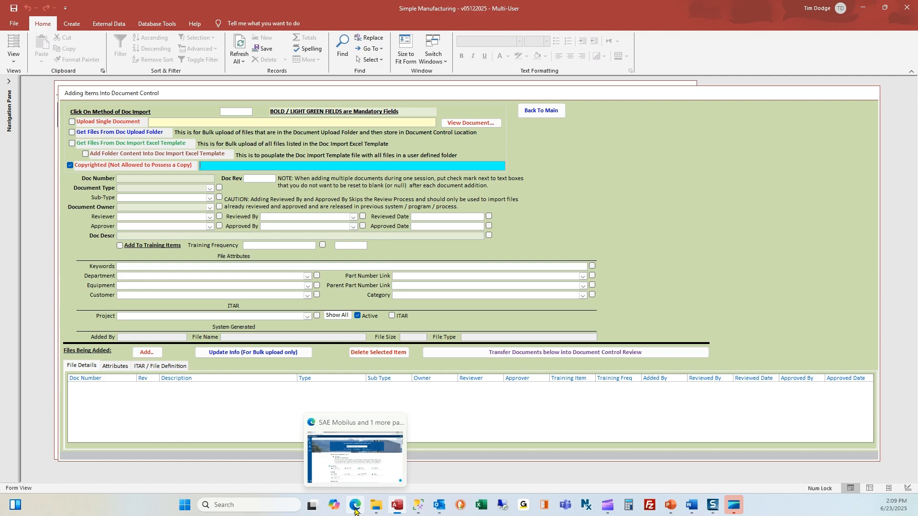
left_click(355, 509)
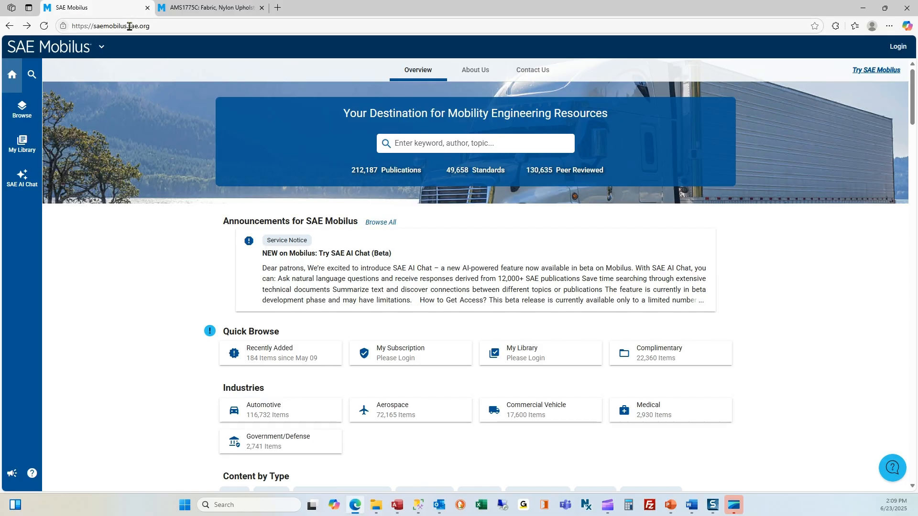
left_click(165, 26)
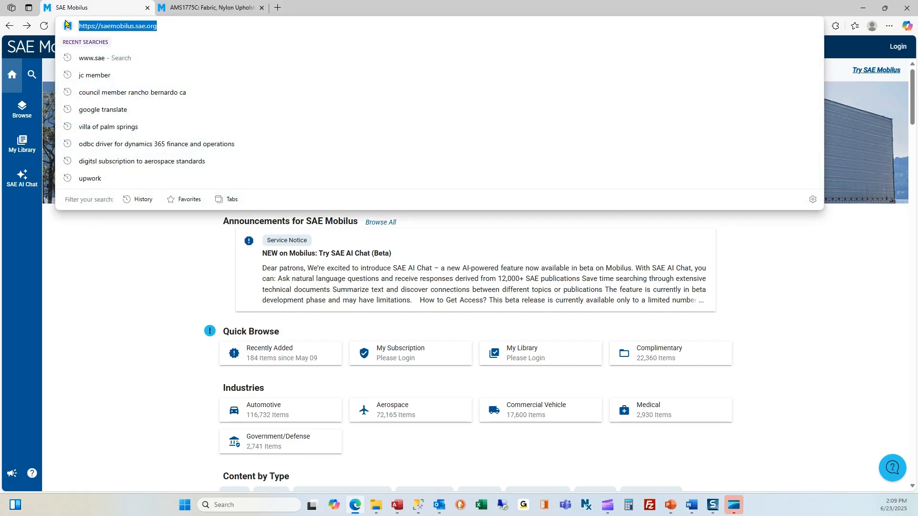
left_click(397, 506)
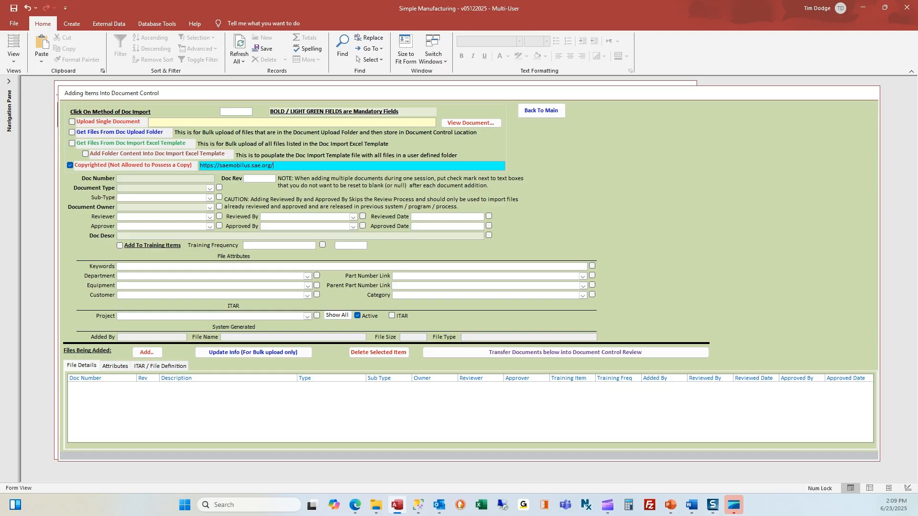
- Enter Doc Number AmS1775, Rev C and Document Type Specification from the AMS1775C page
left_click(355, 506)
left_click(203, 10)
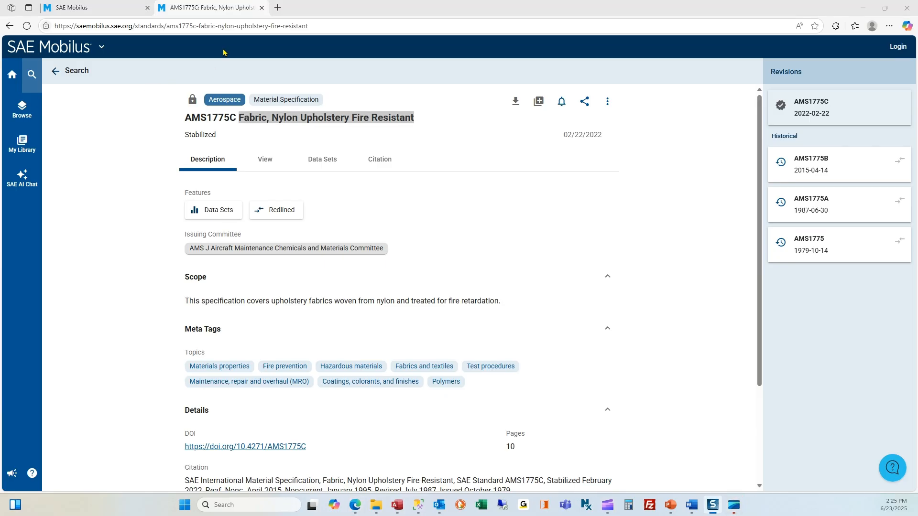
left_click(397, 505)
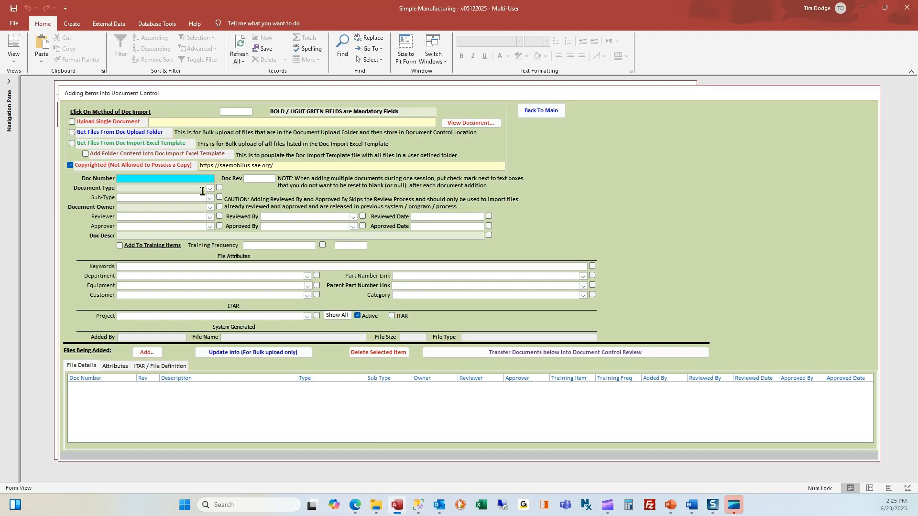
type("AmS1775")
left_click(250, 180)
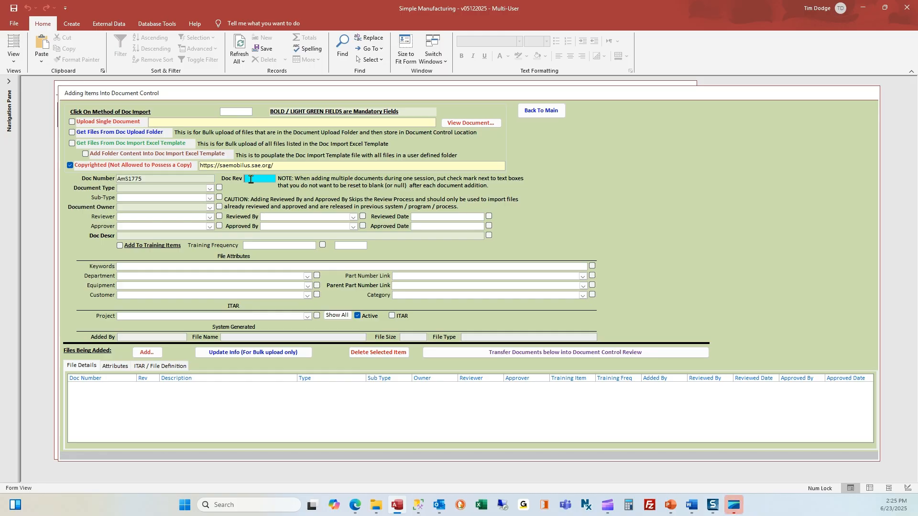
type("C")
left_click(210, 188)
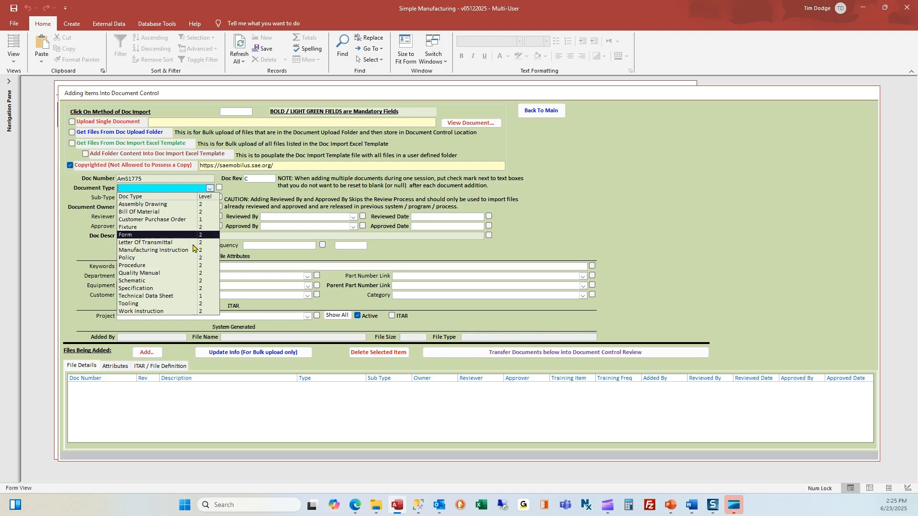
left_click(189, 288)
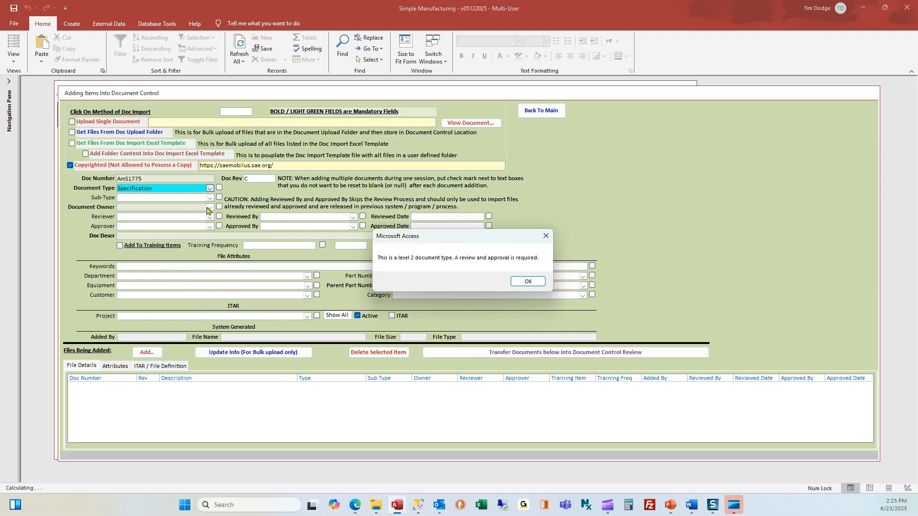
left_click(516, 280)
- Assign the document owner, reviewer and approver, correcting the mistyped reviewer name
left_click(152, 208)
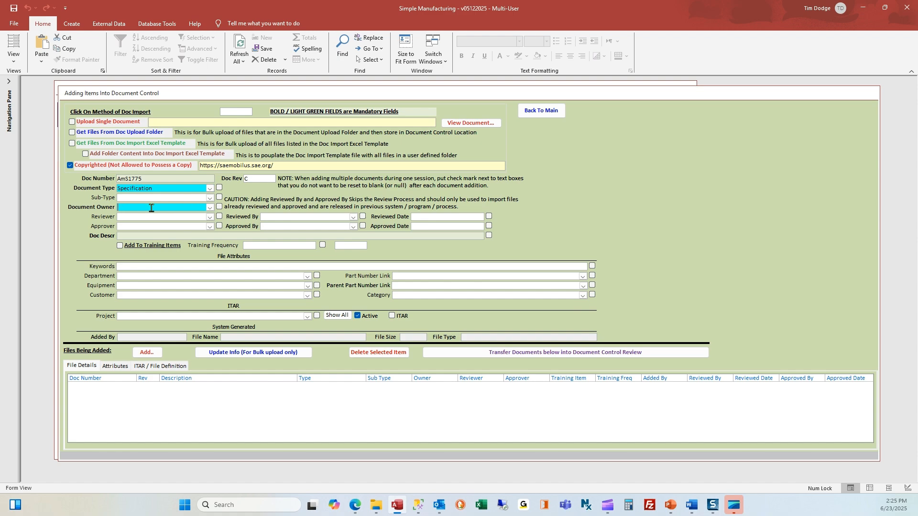
key("Tab")
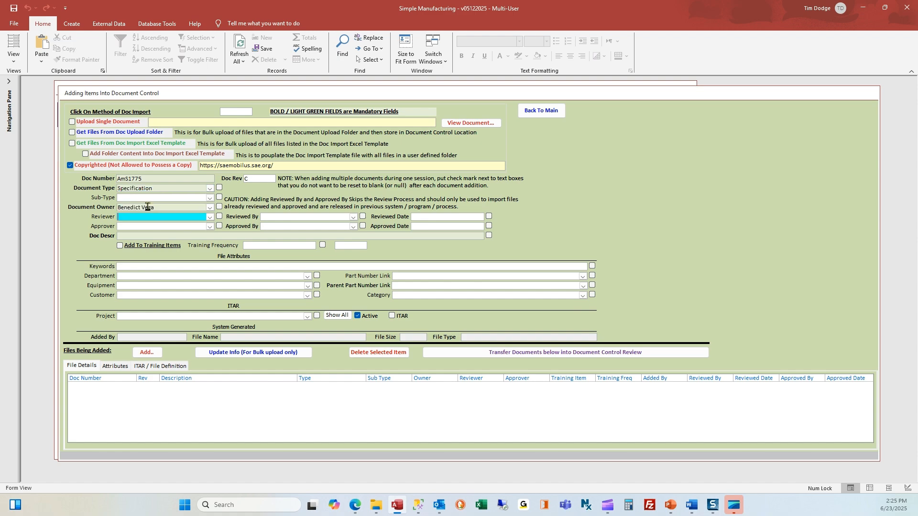
key("Tab")
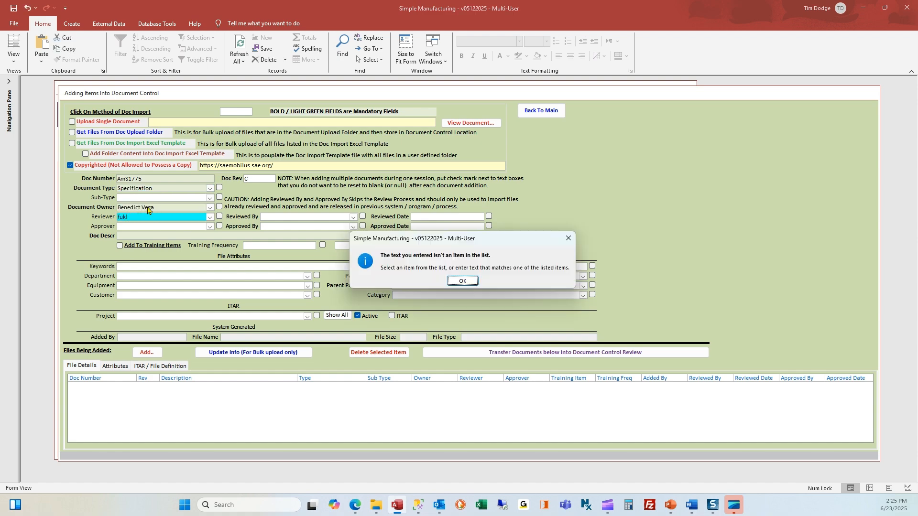
key("Return")
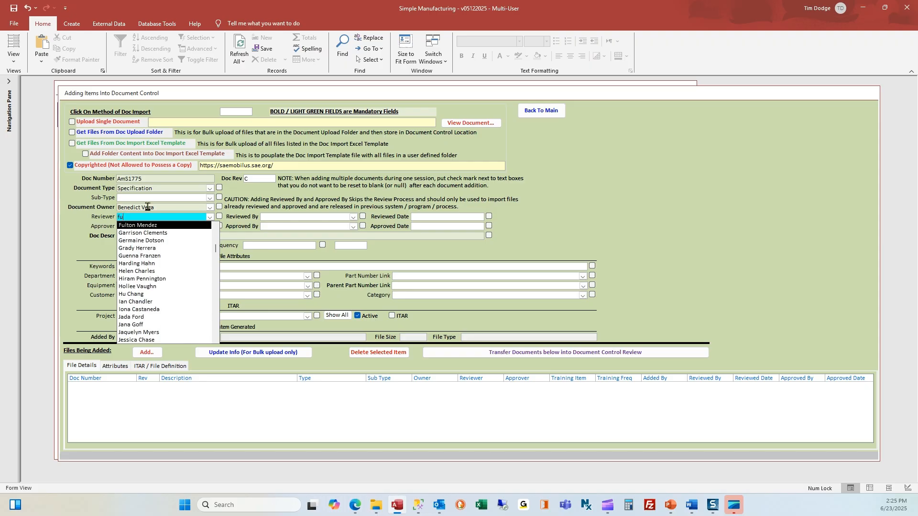
key("Tab")
type("aa")
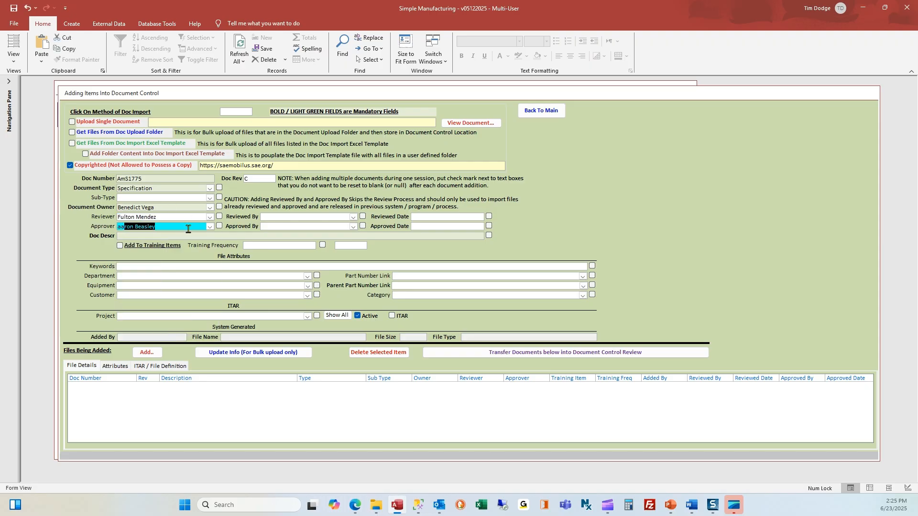
key("Tab")
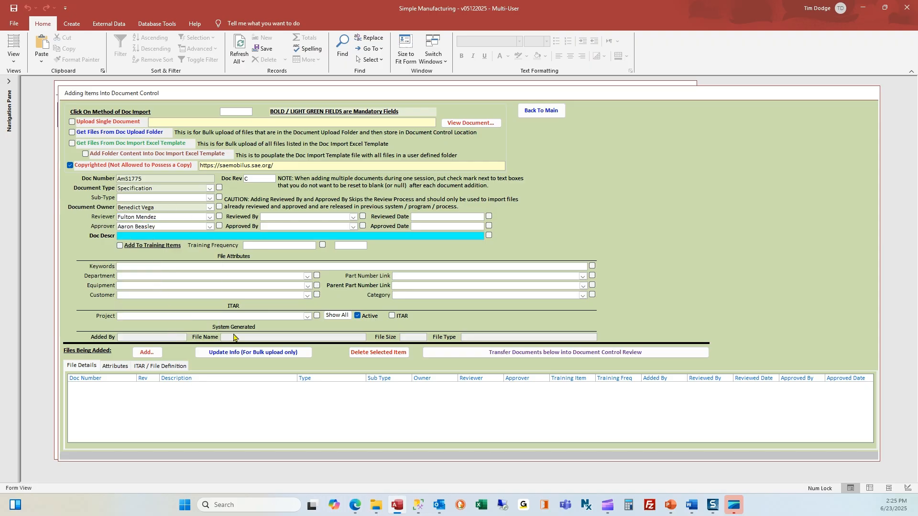
left_click(355, 505)
- Select the title 'Fabric, Nylon Upholstery Fire Resistant' on the AMS1775C page
left_click(279, 120)
right_click(278, 120)
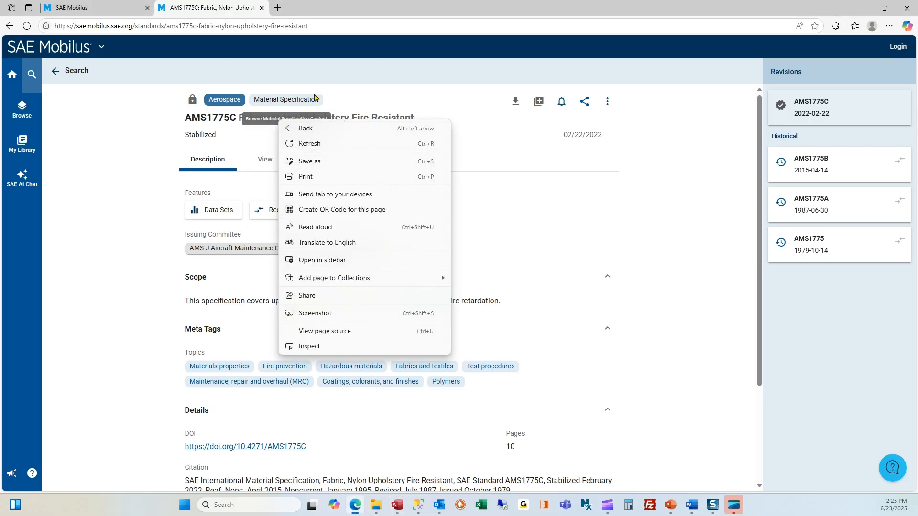
left_click(369, 99)
left_click_drag(413, 117, 225, 62)
key("ctrl+c")
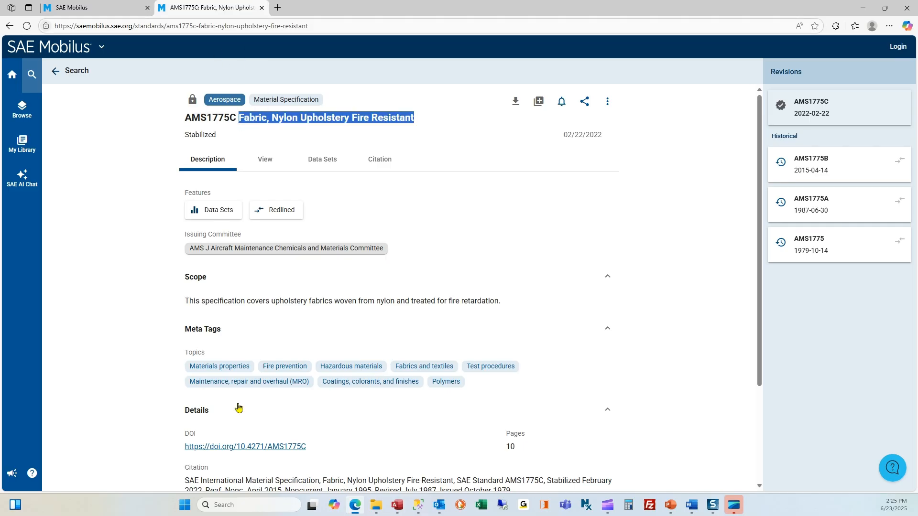
left_click(397, 505)
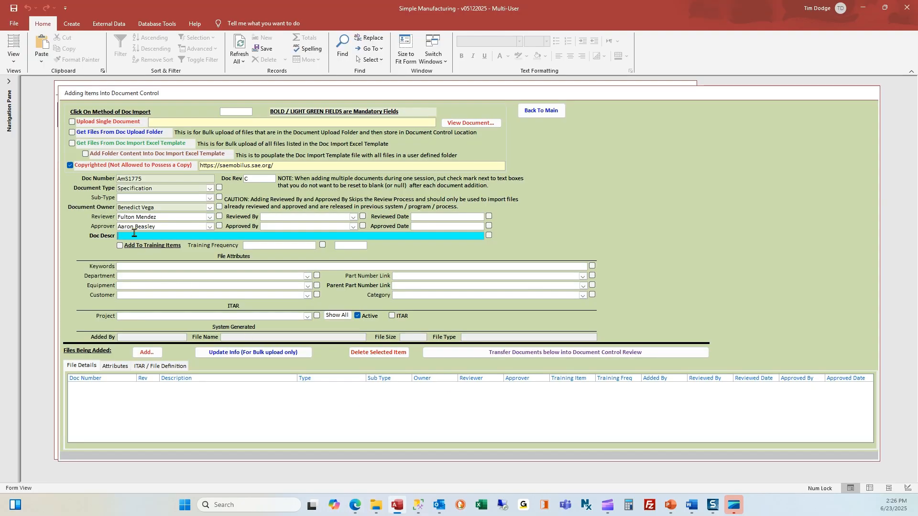
- Paste the title into Doc Descr and Keywords, removing the space between Upholstery and Fire
key("ctrl+v")
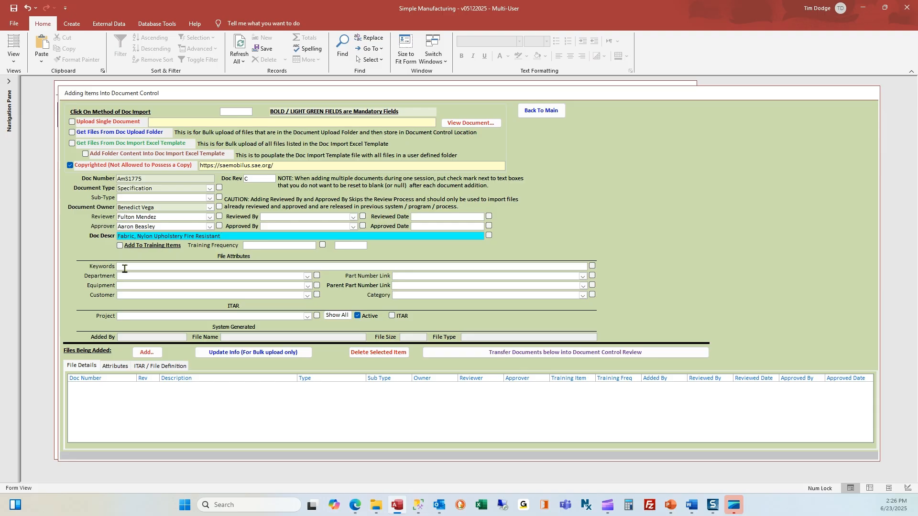
left_click(125, 268)
key("ctrl+v")
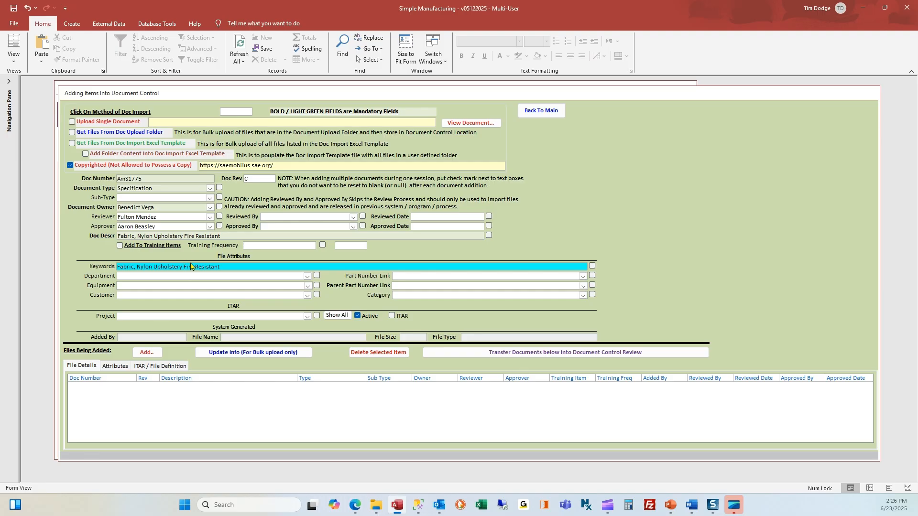
key("BackSpace")
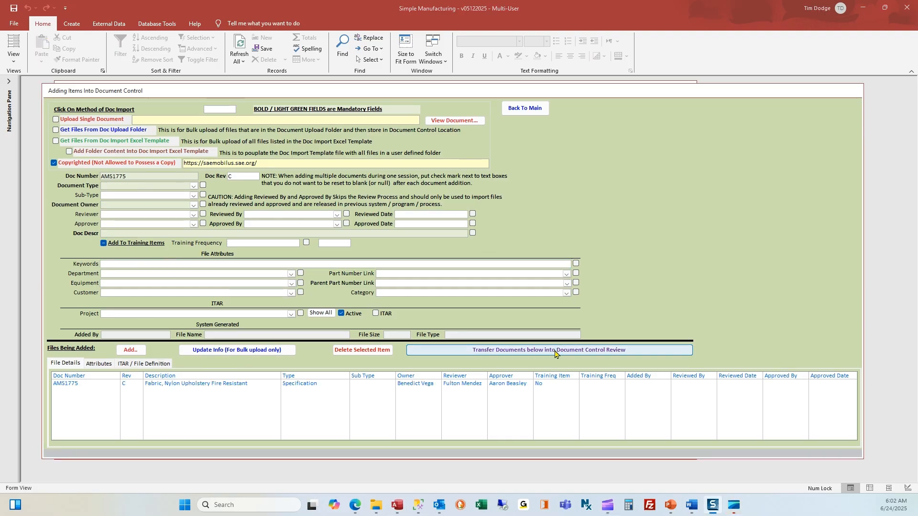
- Transfer AMS1775 into Document Control Review, discarding the notification e-mail without saving
left_click(557, 352)
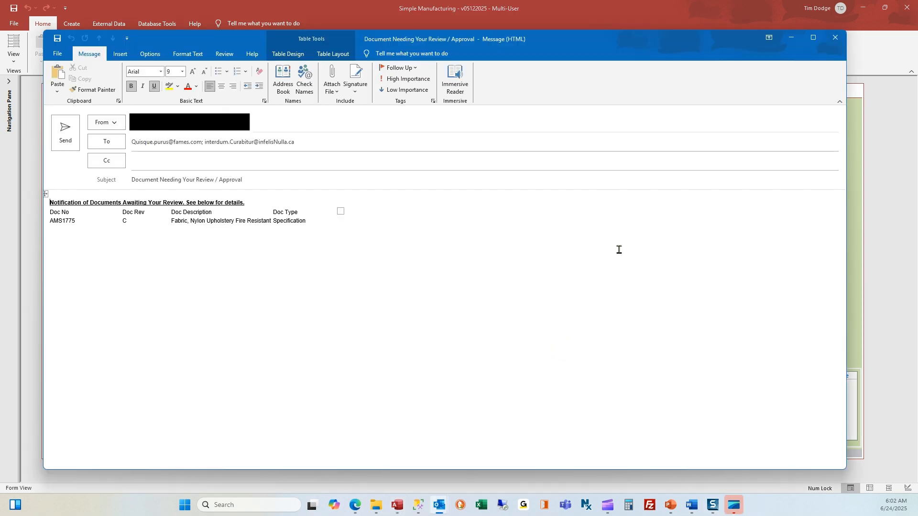
left_click(832, 40)
left_click(463, 278)
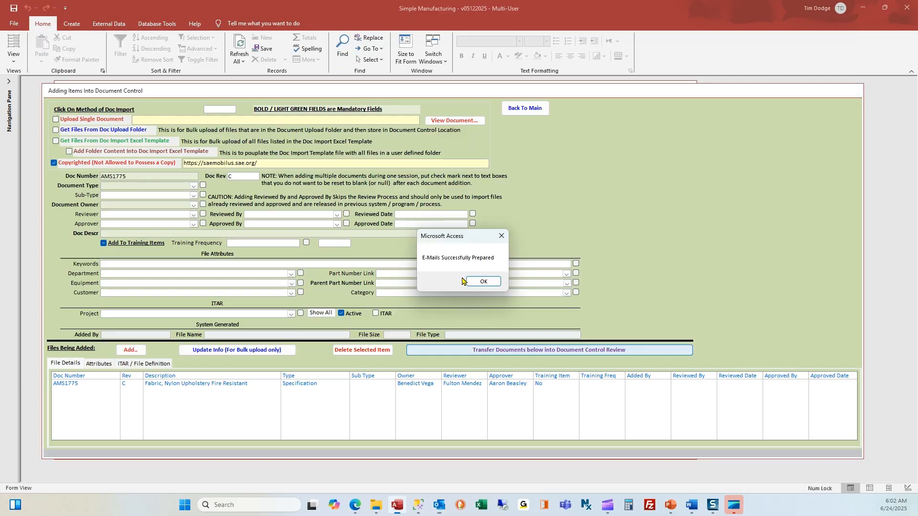
left_click(483, 284)
left_click(485, 285)
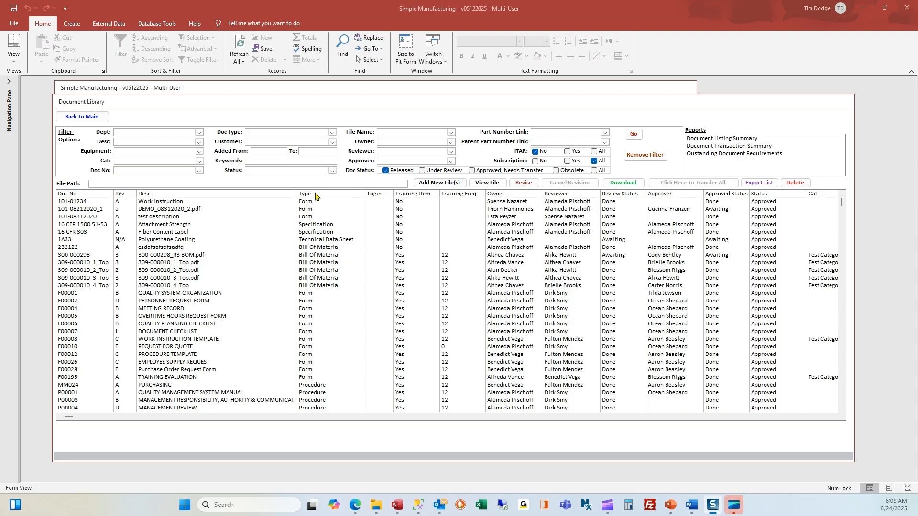
- Filter to Under Review documents, then view the To Do List as the reviewer
left_click(435, 173)
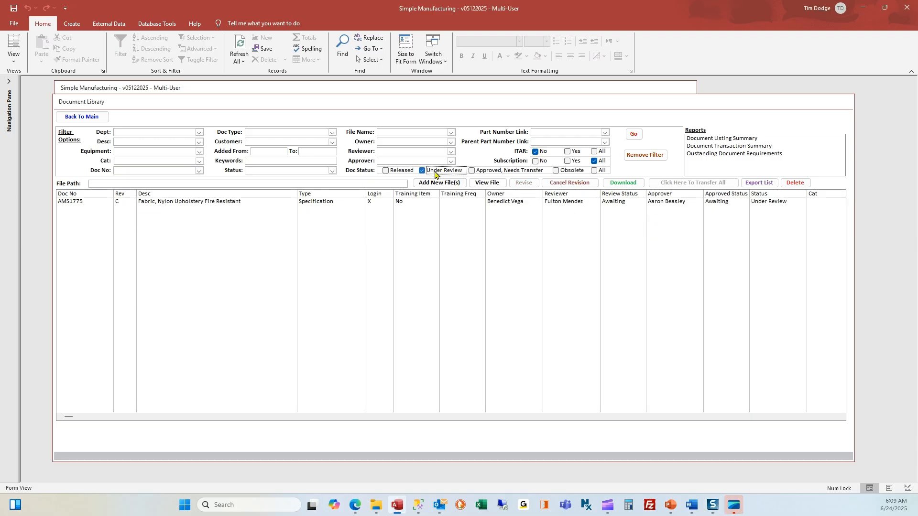
left_click(82, 117)
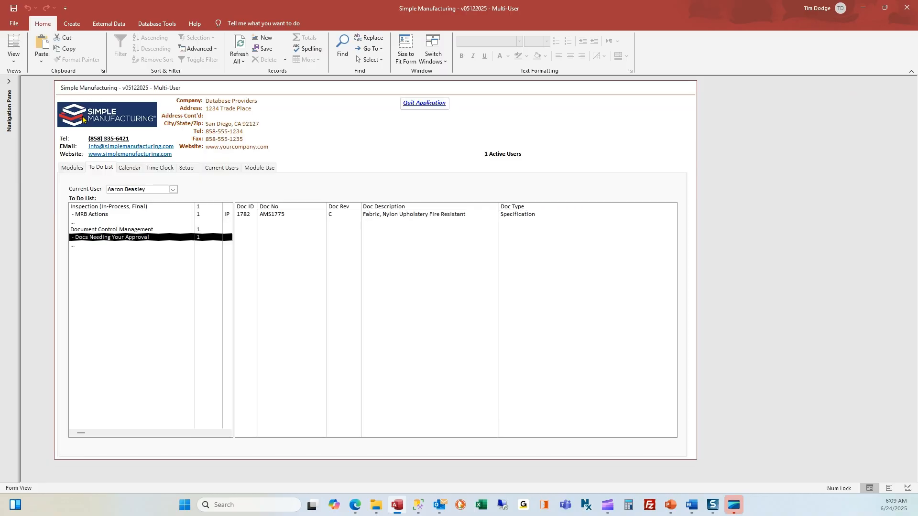
left_click(100, 171)
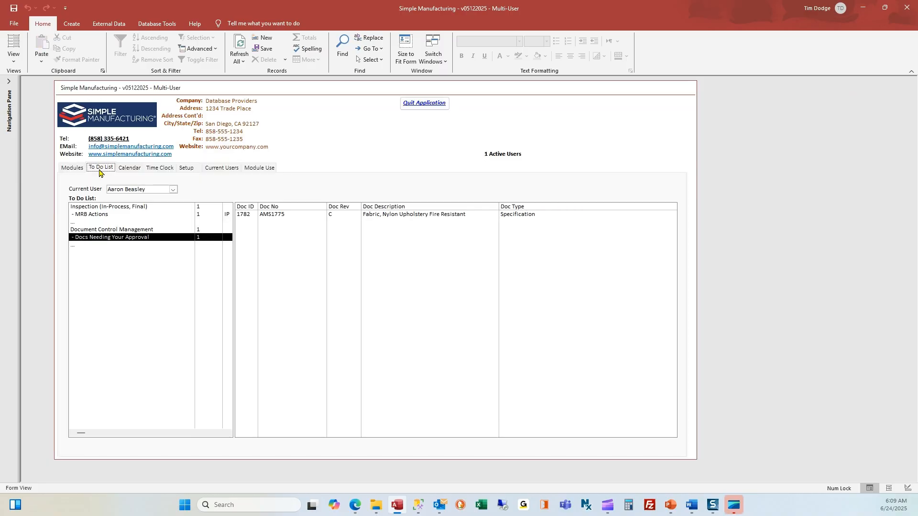
left_click(173, 190)
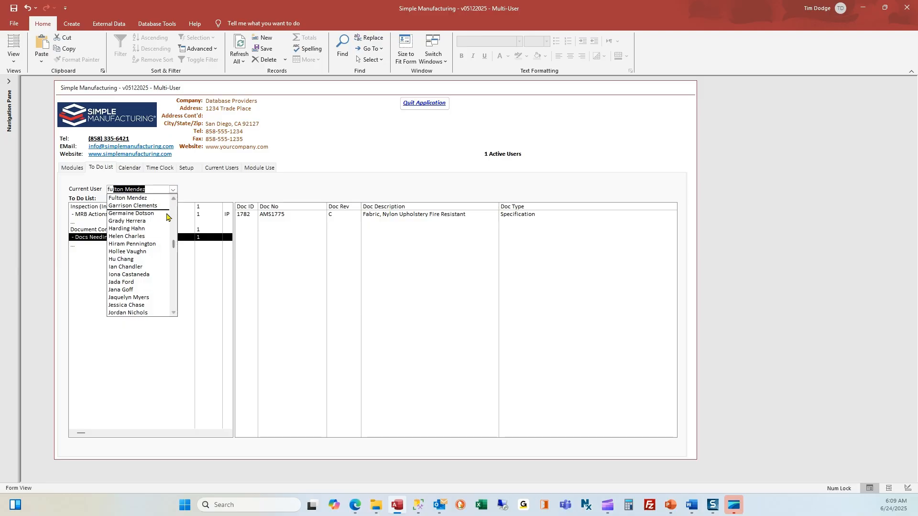
left_click(157, 199)
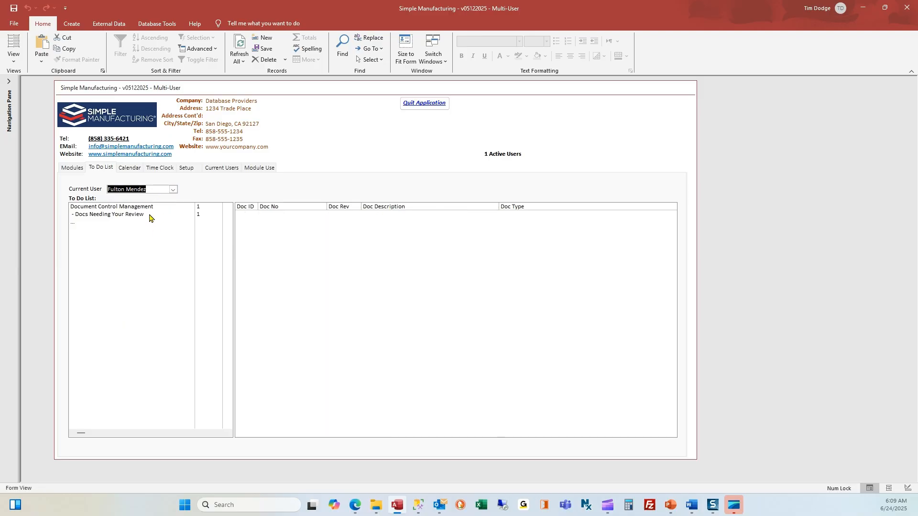